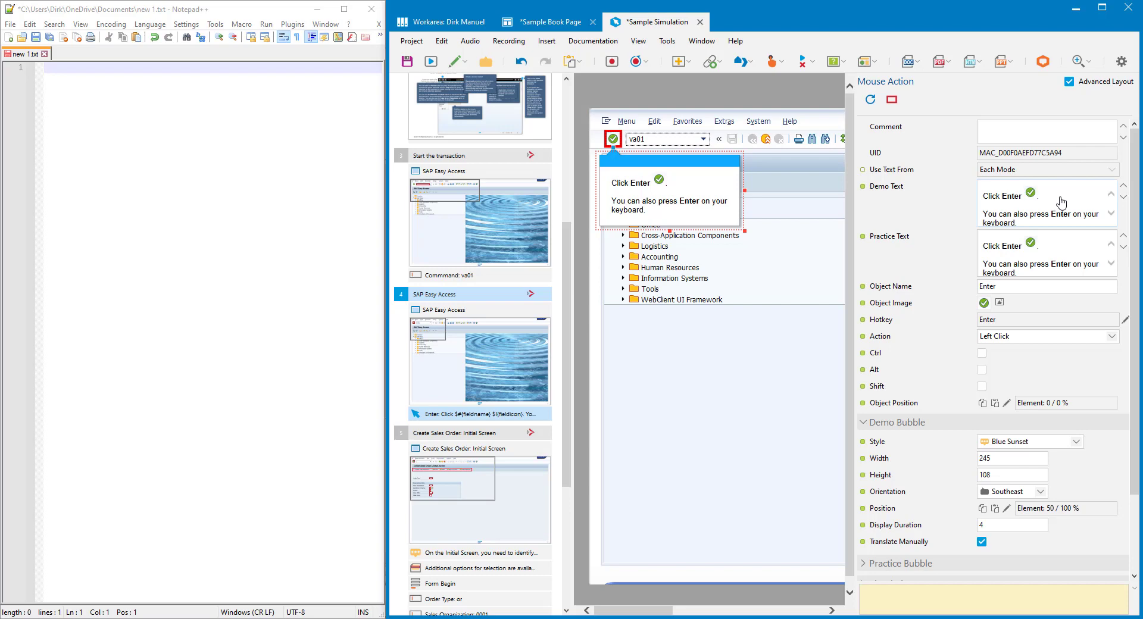
- Open the mouse action's Demo Text in HTML source view and examine its paragraph elements one by one
left_click(1070, 202)
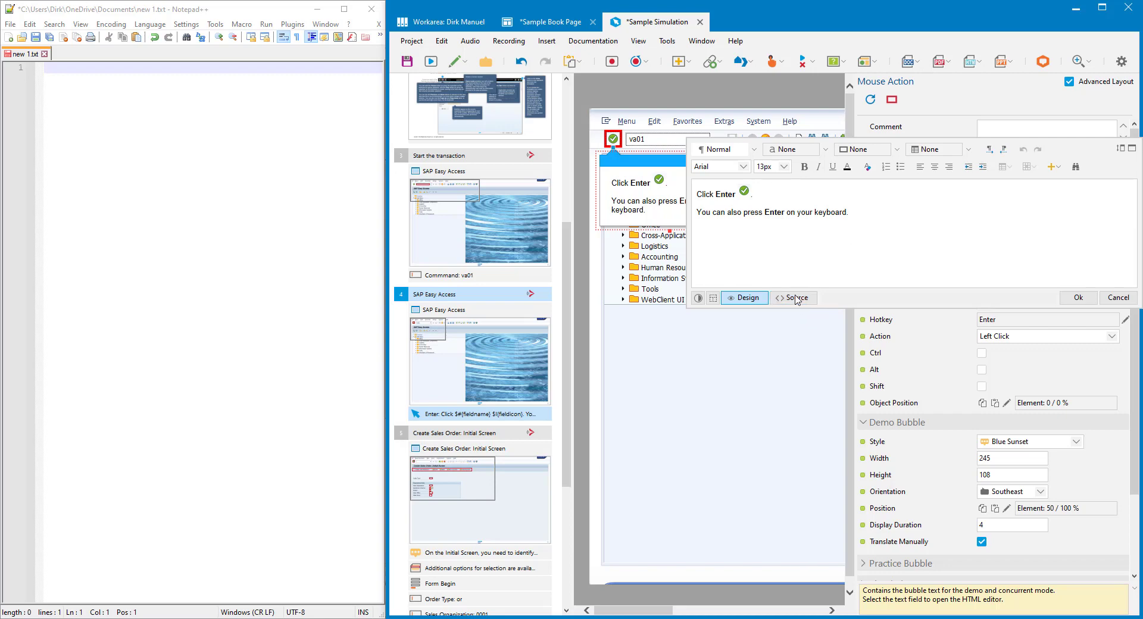
left_click(796, 298)
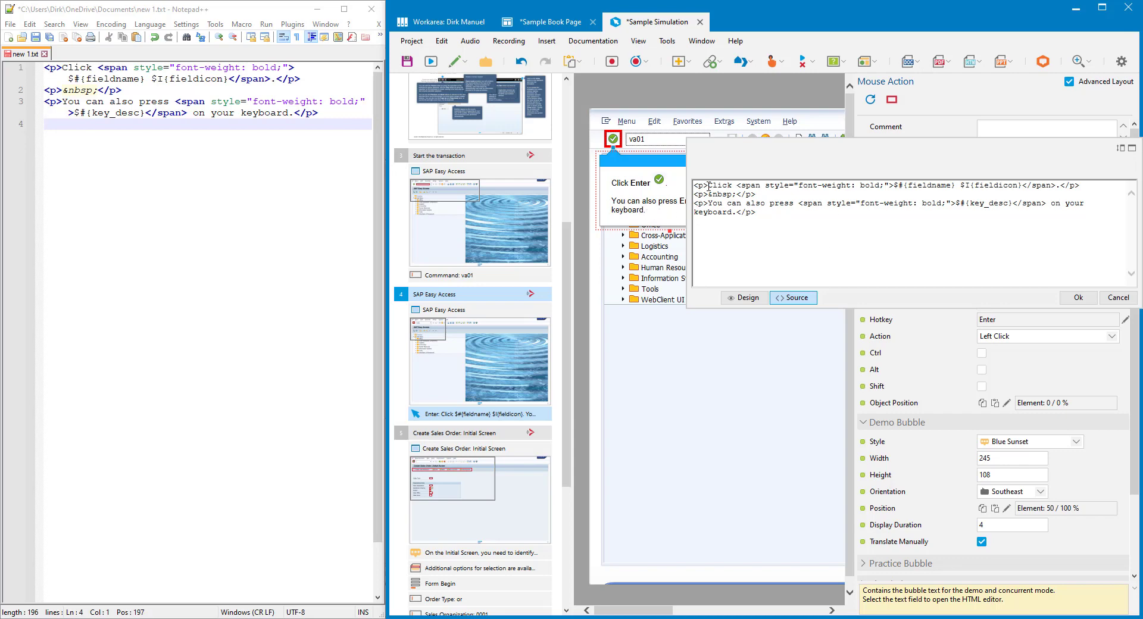
left_click_drag(707, 186, 755, 194)
left_click_drag(695, 186, 1079, 186)
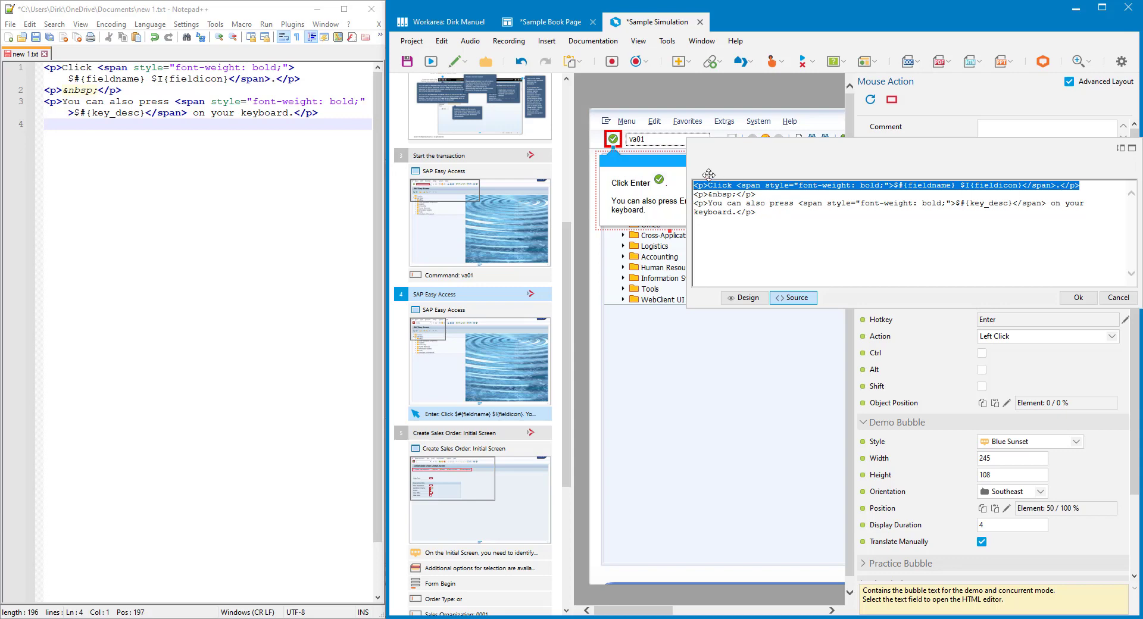
left_click_drag(770, 195, 692, 195)
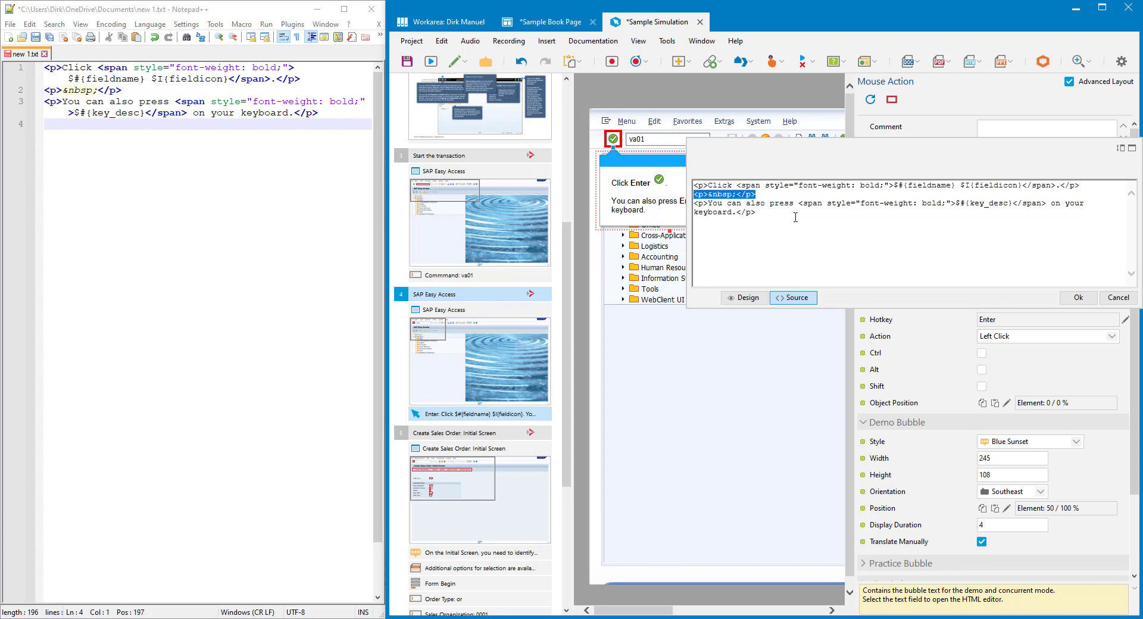
left_click_drag(757, 212, 694, 203)
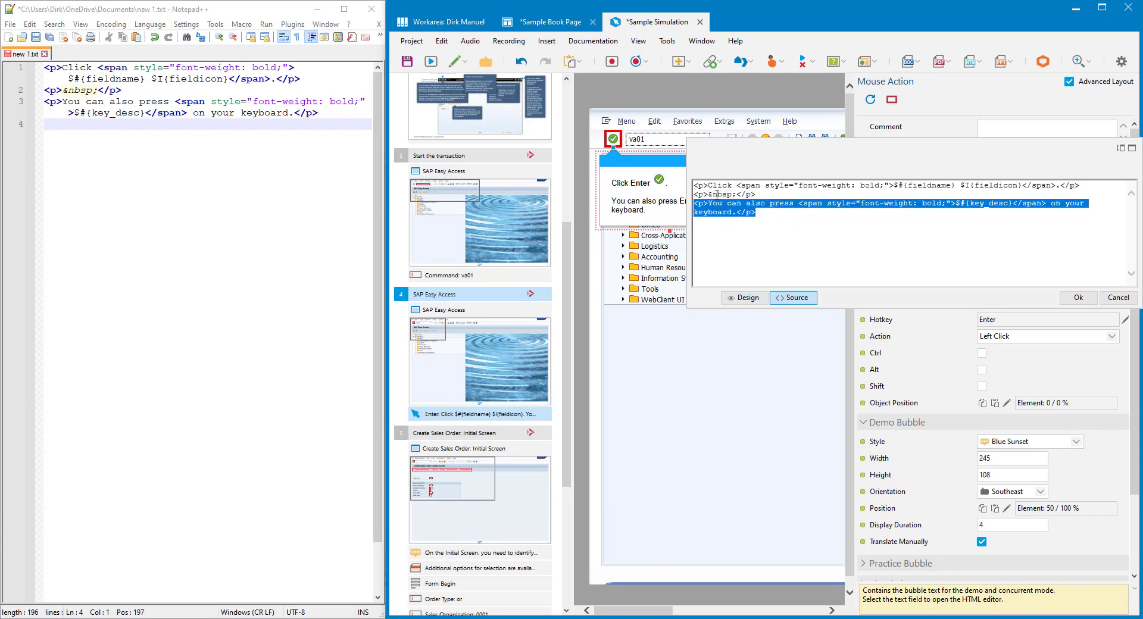
- Examine the non-breaking space entity &nbsp; inside the second paragraph of the Demo Text source
left_click(721, 191)
left_click(709, 195)
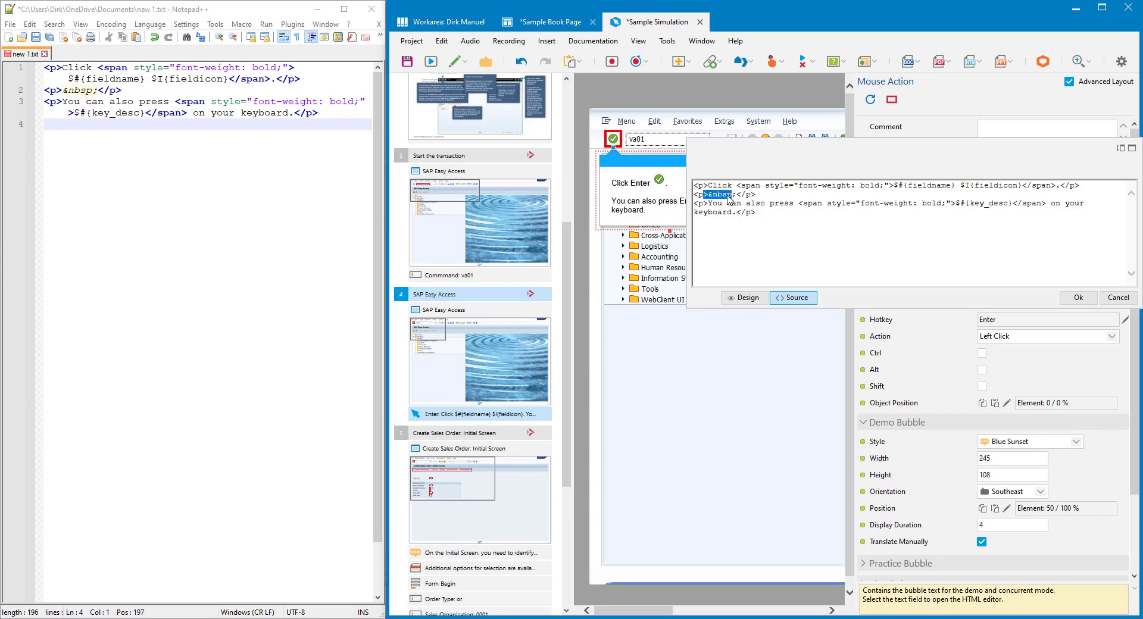
key("shift+Right")
key("shift+Right")
key("shift+Right")
key("shift+Right")
key("shift+Right")
key("shift+Right")
left_click(922, 210)
- Examine the fieldname, fieldicon and key_desc variables in the source, moving the editor clear of the simulation bubble and its properties
left_click_drag(893, 186, 1022, 186)
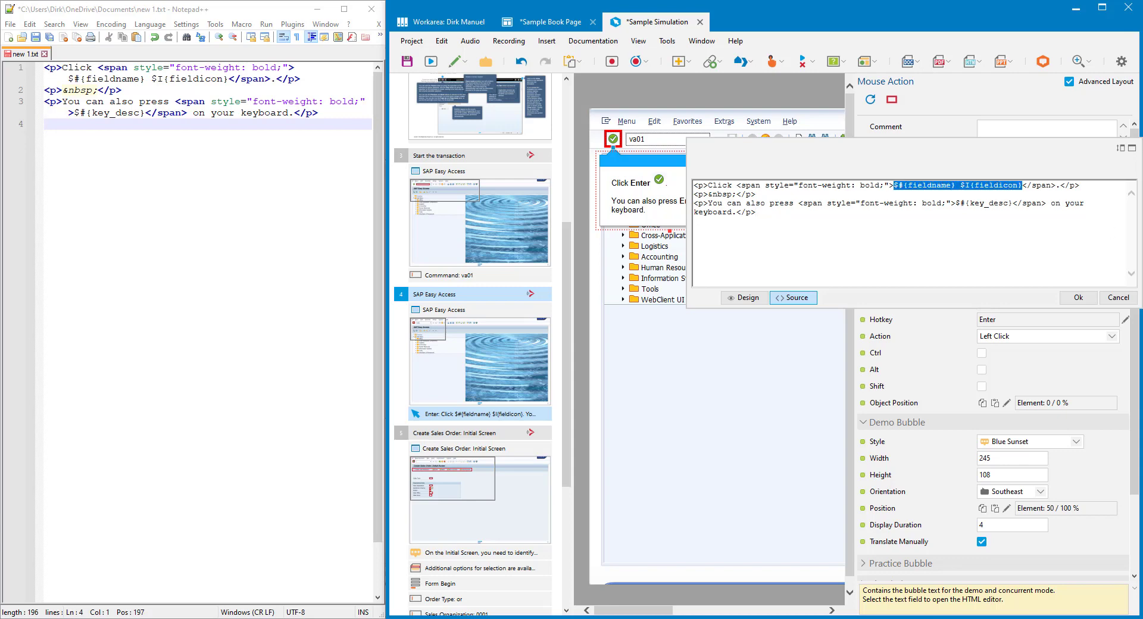
left_click(909, 187)
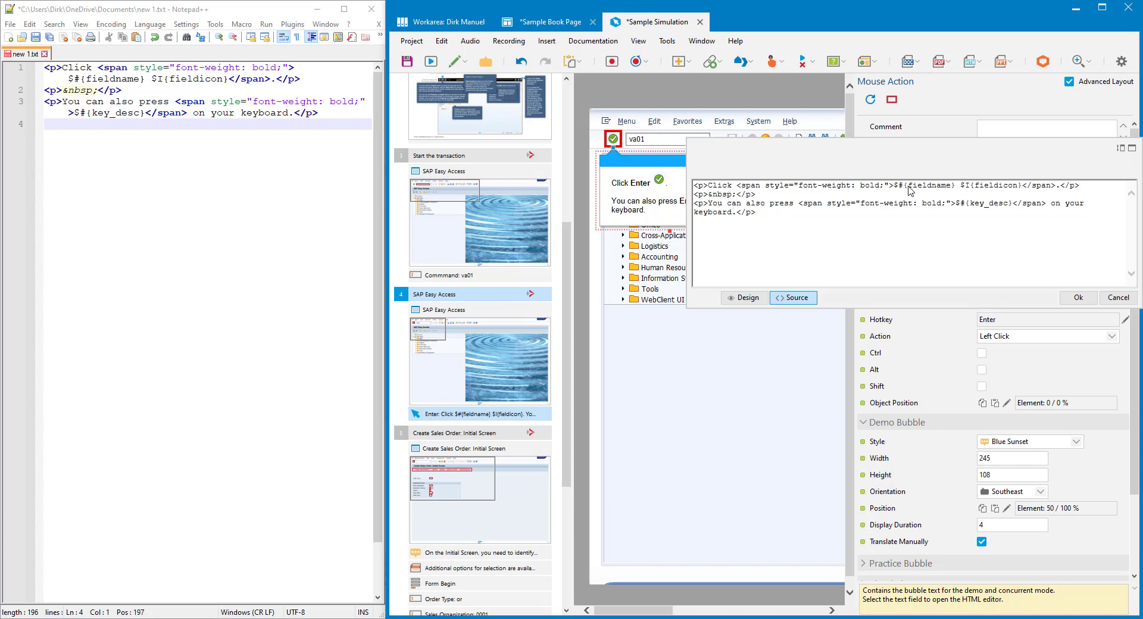
left_click_drag(908, 186, 951, 187)
left_click_drag(974, 186, 1018, 186)
left_click_drag(995, 149, 965, 356)
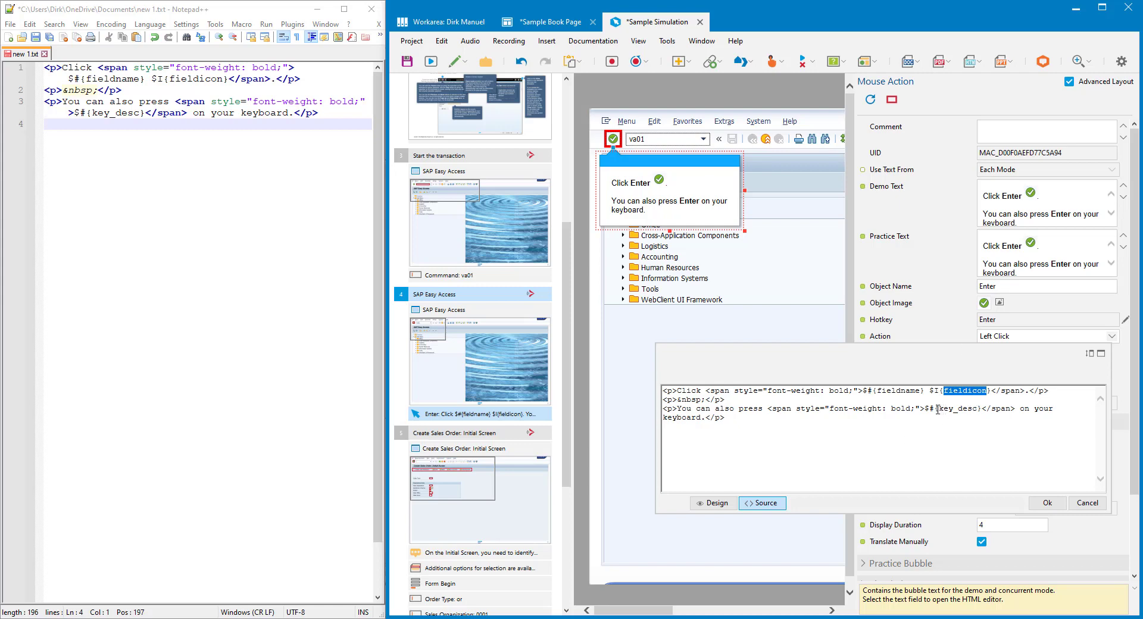
left_click_drag(939, 410, 977, 410)
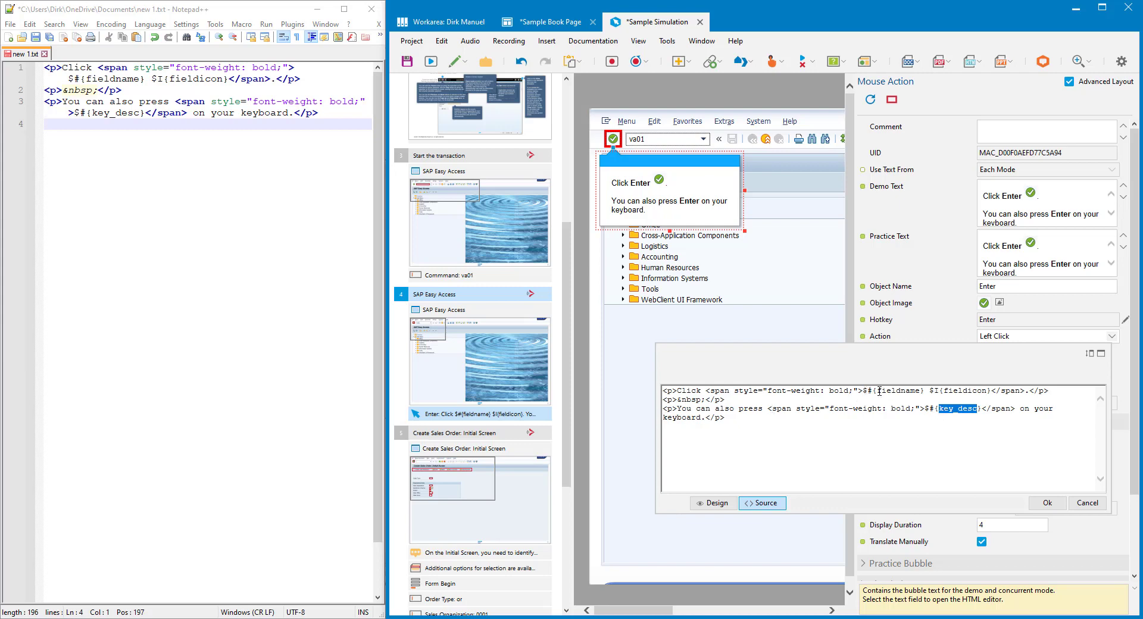
left_click_drag(877, 390, 927, 394)
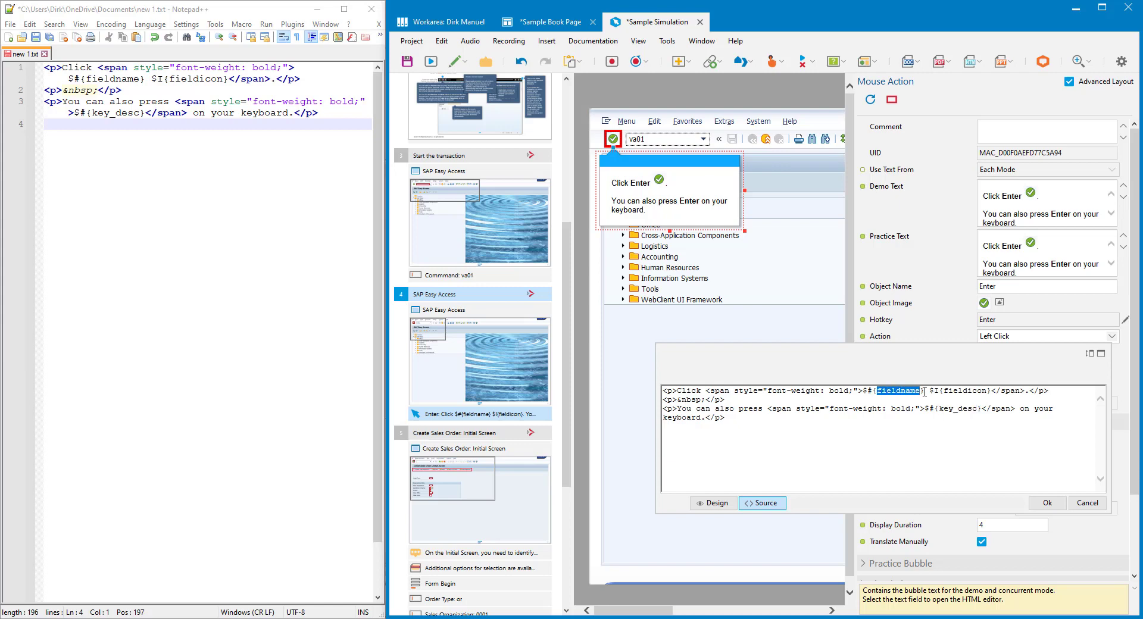
left_click(893, 393)
- Examine the bold span tags around the variables in the Notepad++ copy of the HTML, and close the bubble text editor with its text accepted
left_click_drag(98, 68, 271, 79)
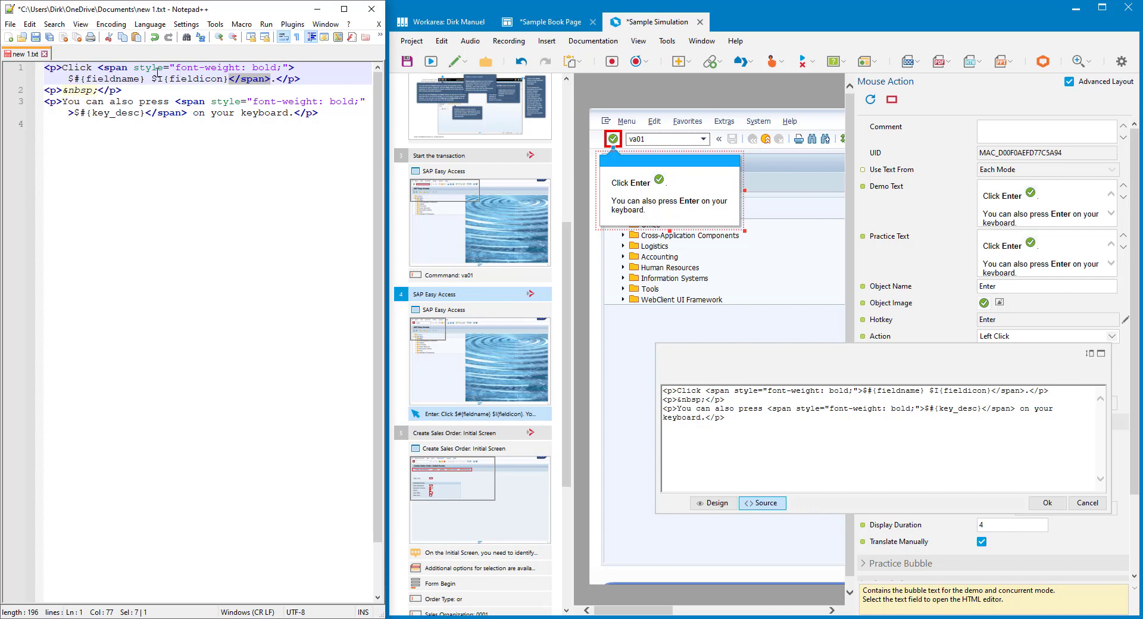
left_click_drag(134, 67, 278, 67)
left_click(256, 68)
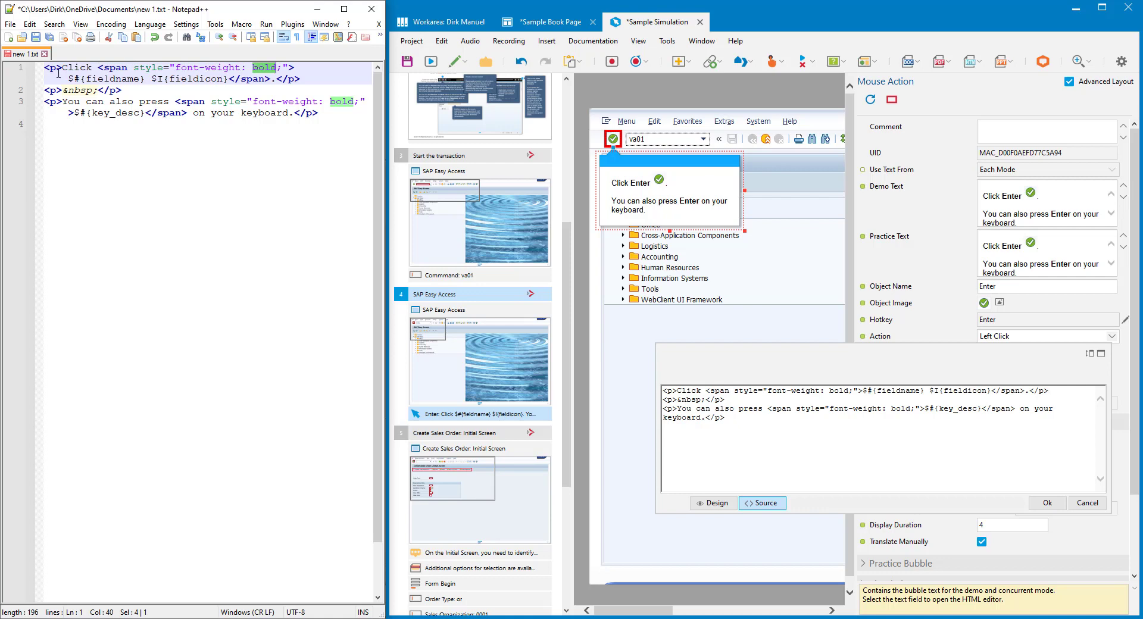
left_click_drag(68, 78, 228, 78)
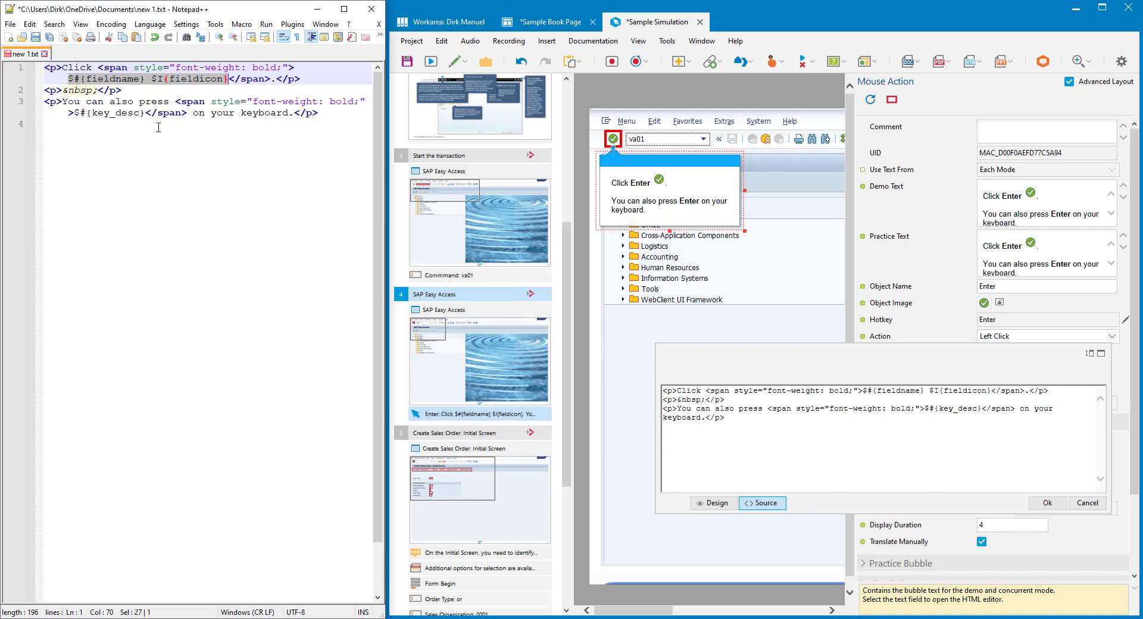
left_click_drag(144, 113, 81, 112)
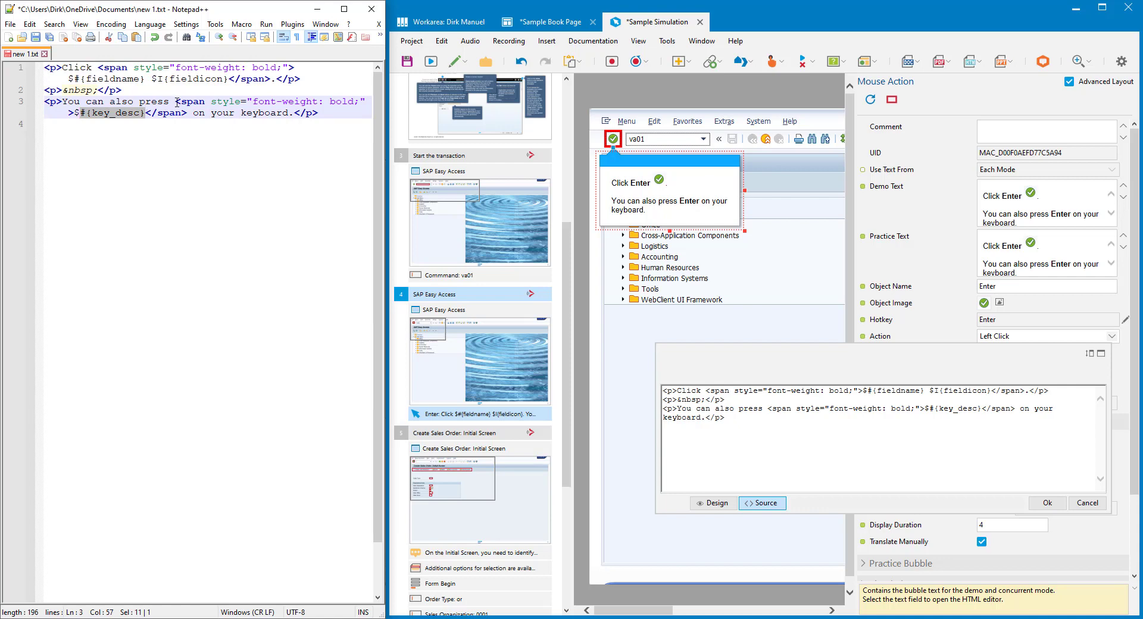
left_click_drag(176, 102, 346, 107)
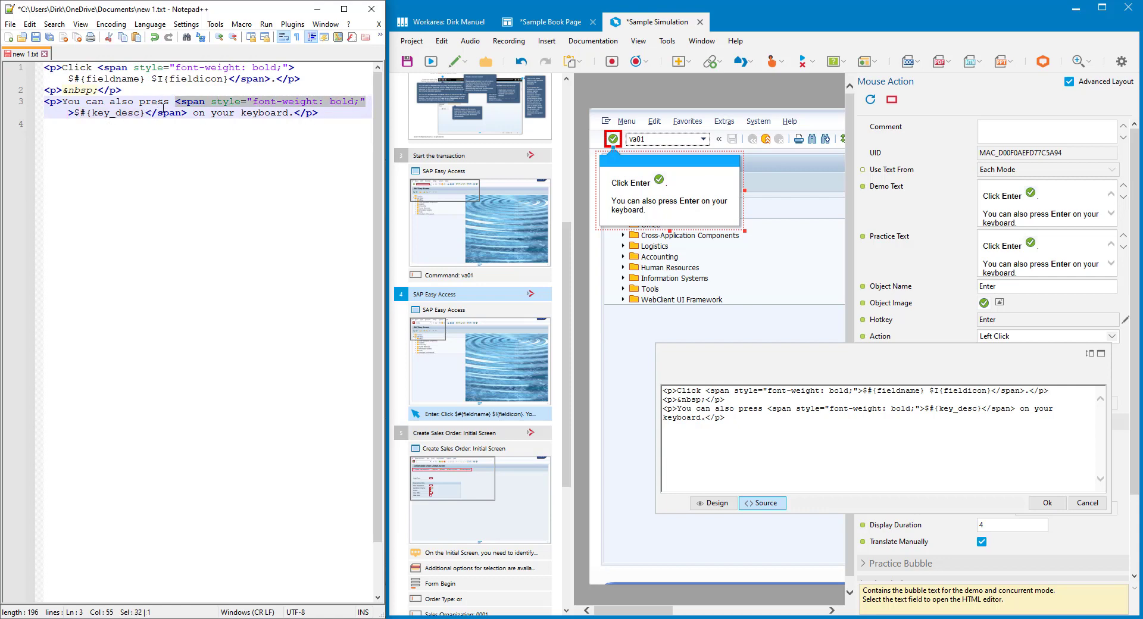
left_click_drag(147, 113, 186, 113)
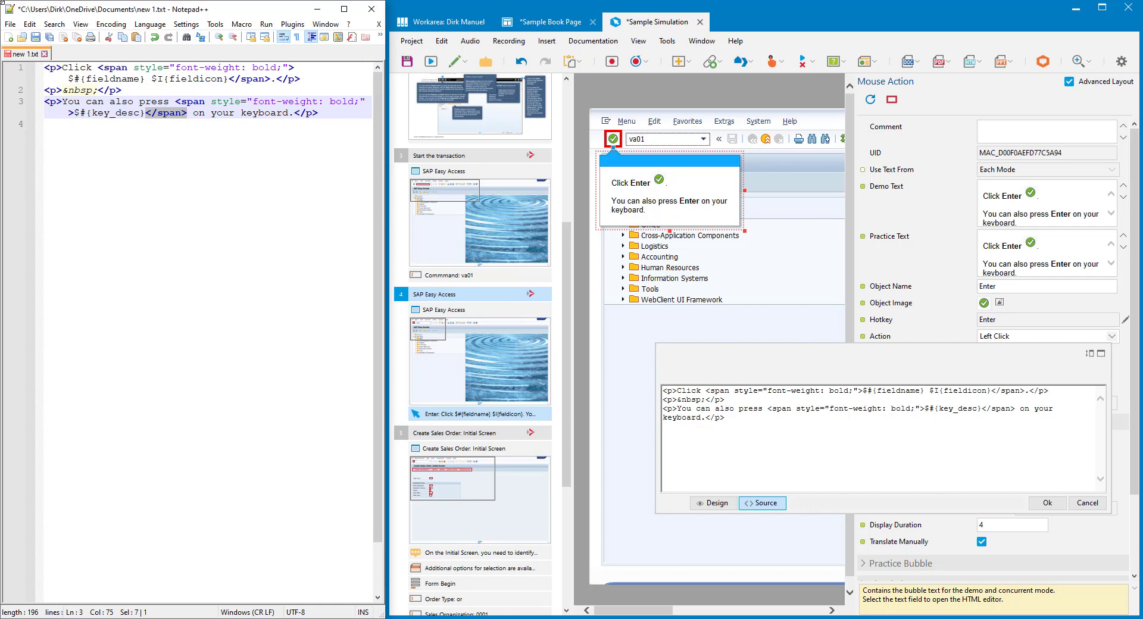
left_click(320, 112)
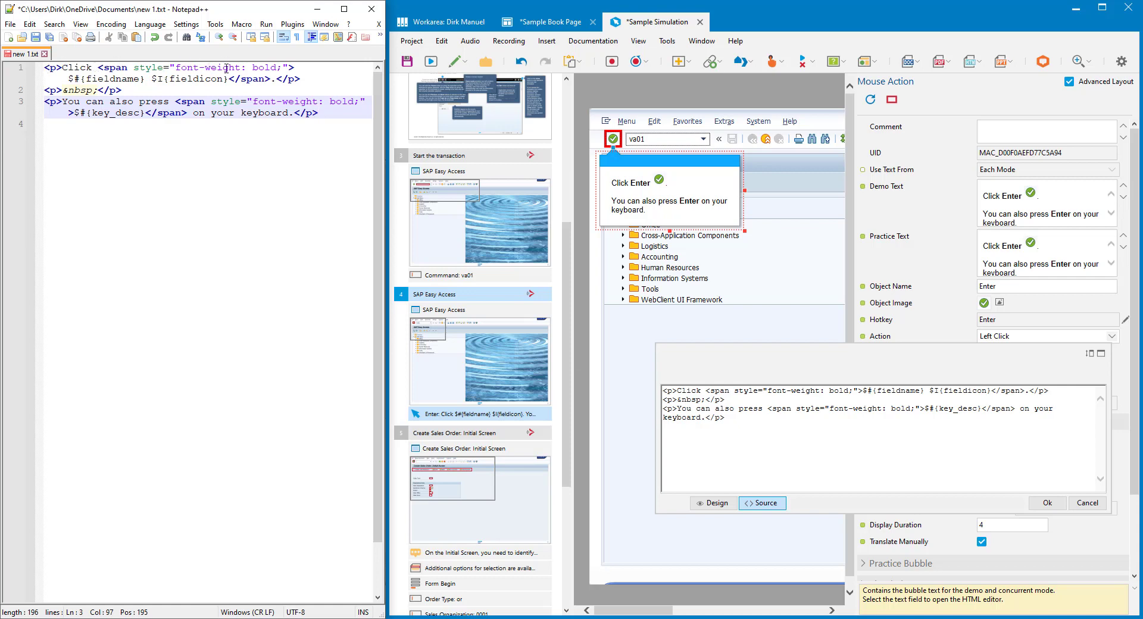
left_click(1048, 503)
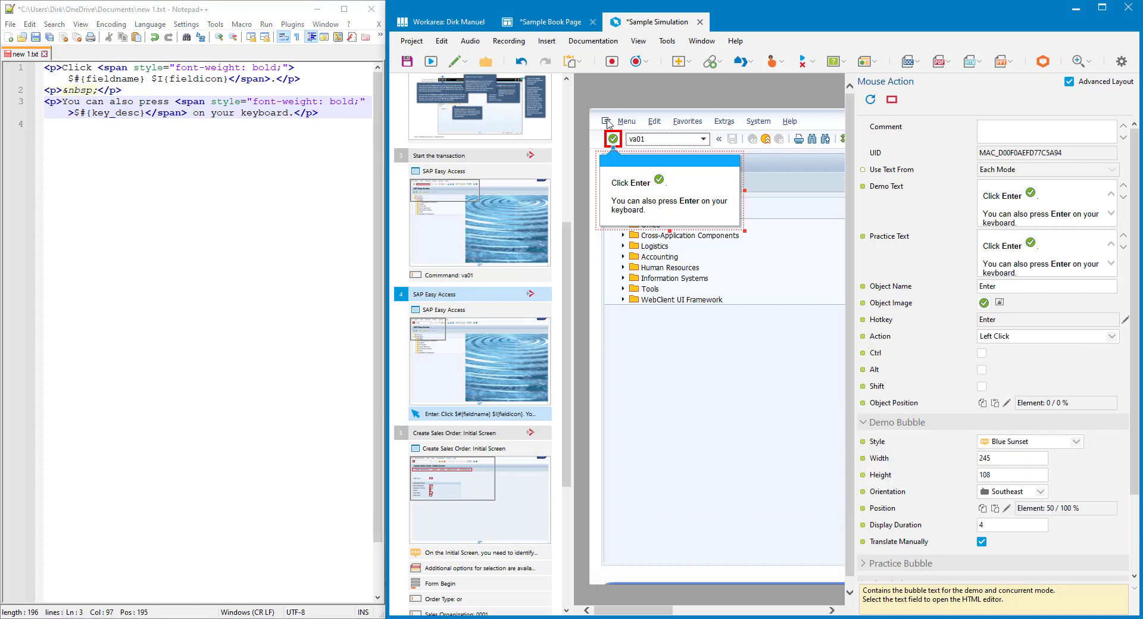
- Switch to the Sample Book Page and open the HTML source of its Content text block
left_click(544, 23)
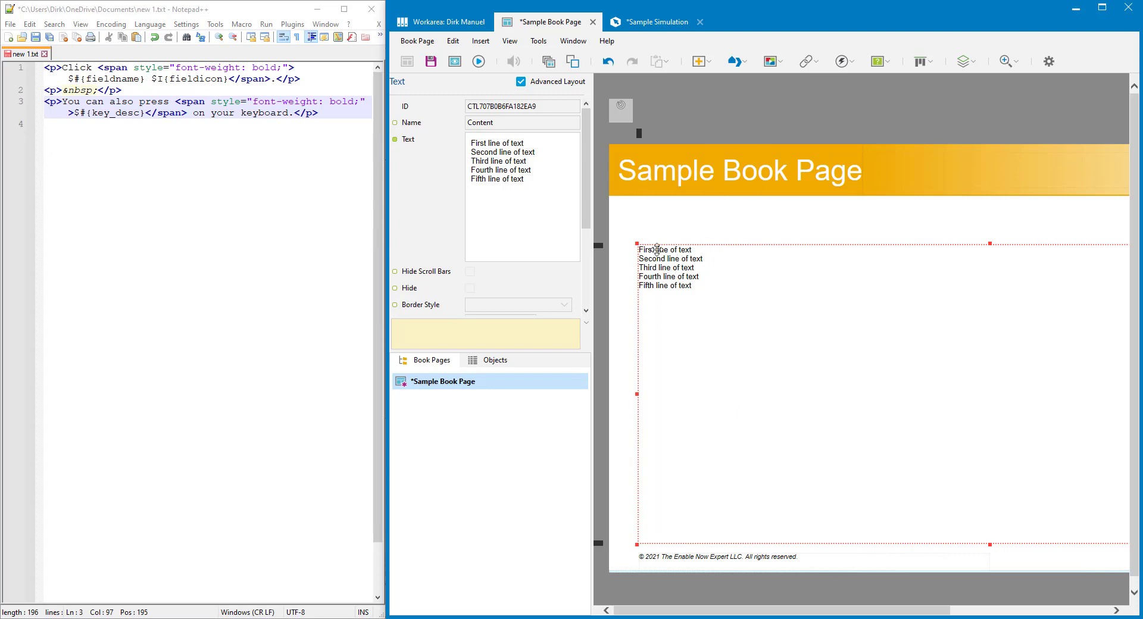
double_click(698, 306)
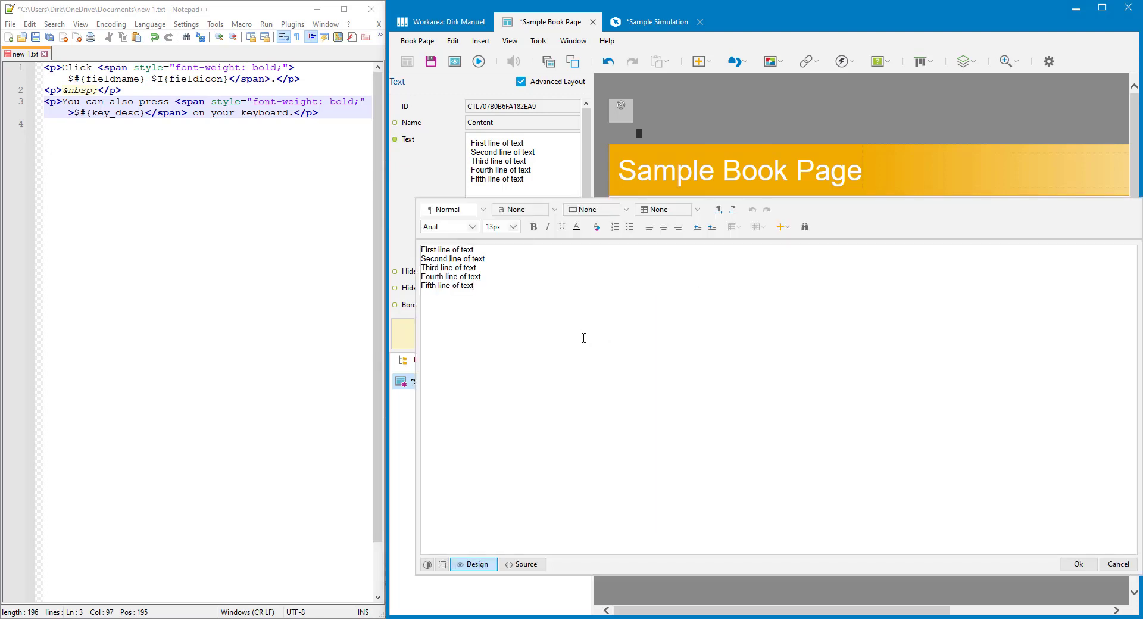
left_click(527, 564)
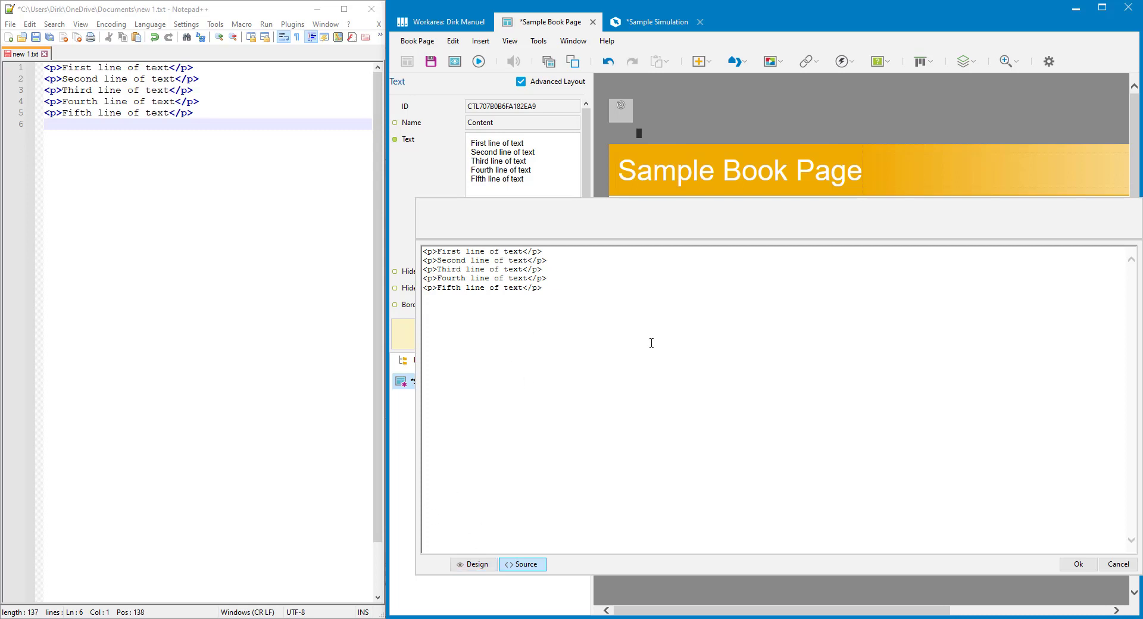
- Return to the design view and format all five lines of the Content text as a numbered list
left_click(470, 564)
left_click(509, 287)
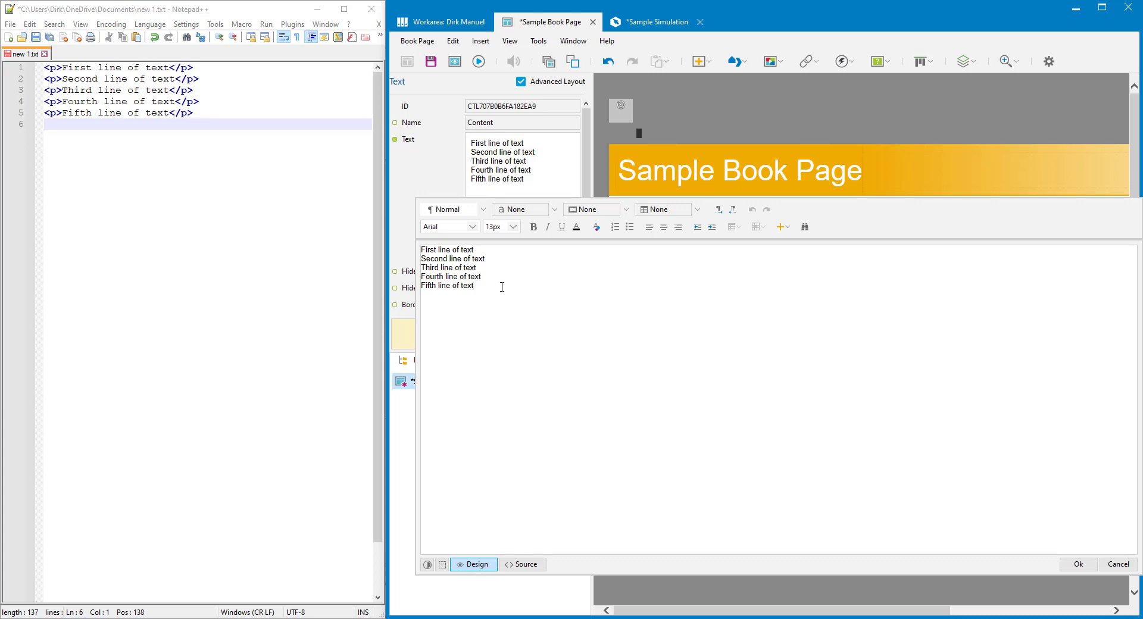
left_click_drag(501, 287, 403, 245)
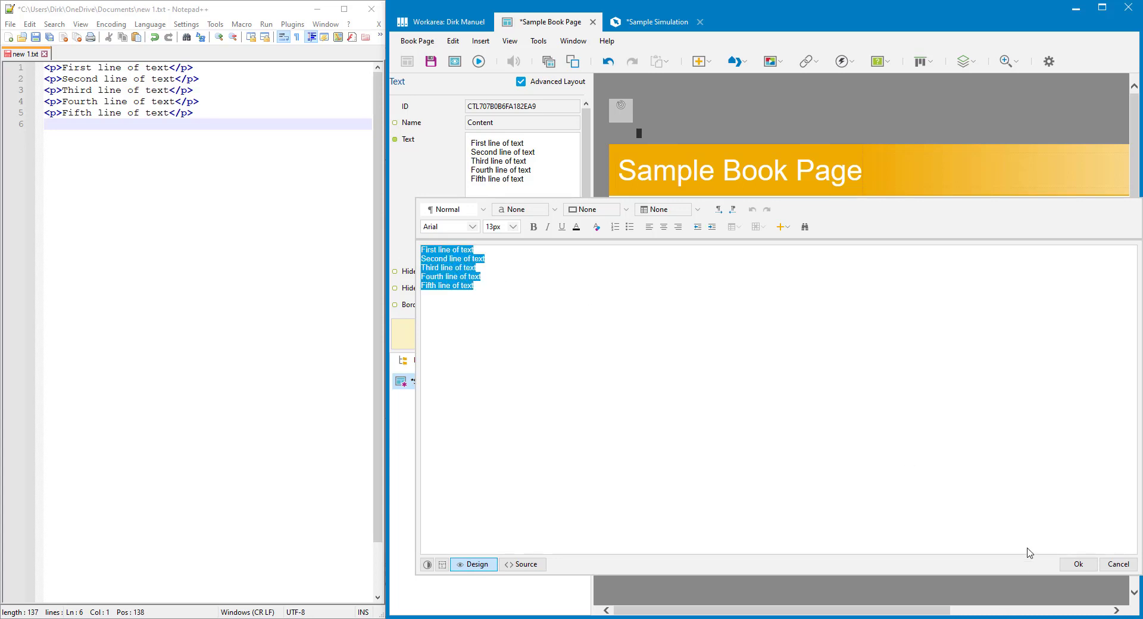
left_click(615, 227)
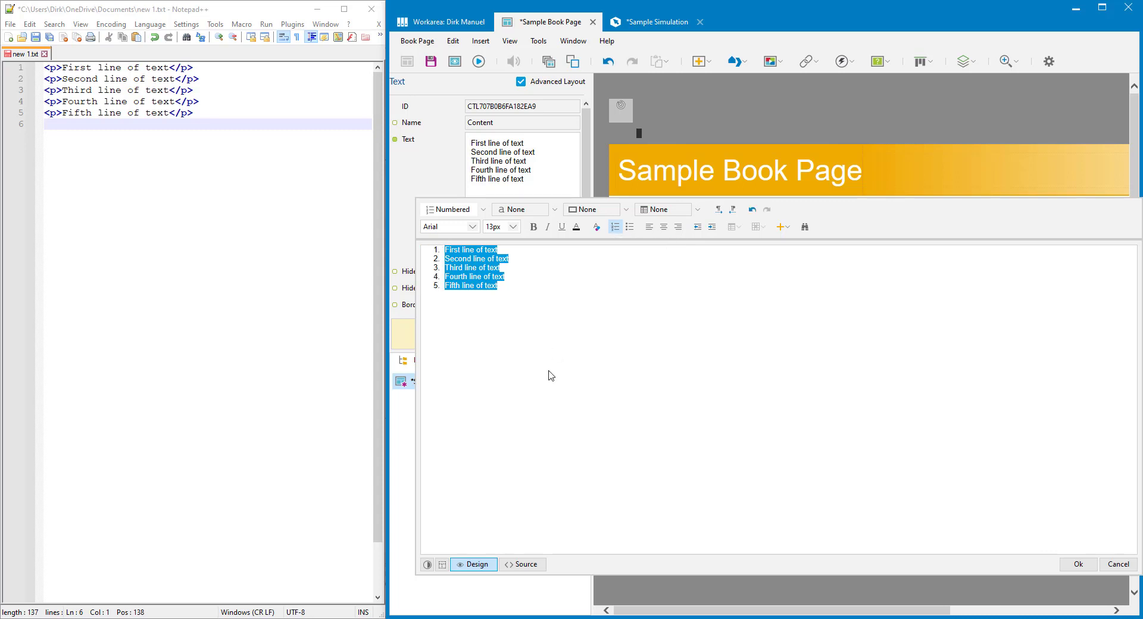
left_click(524, 296)
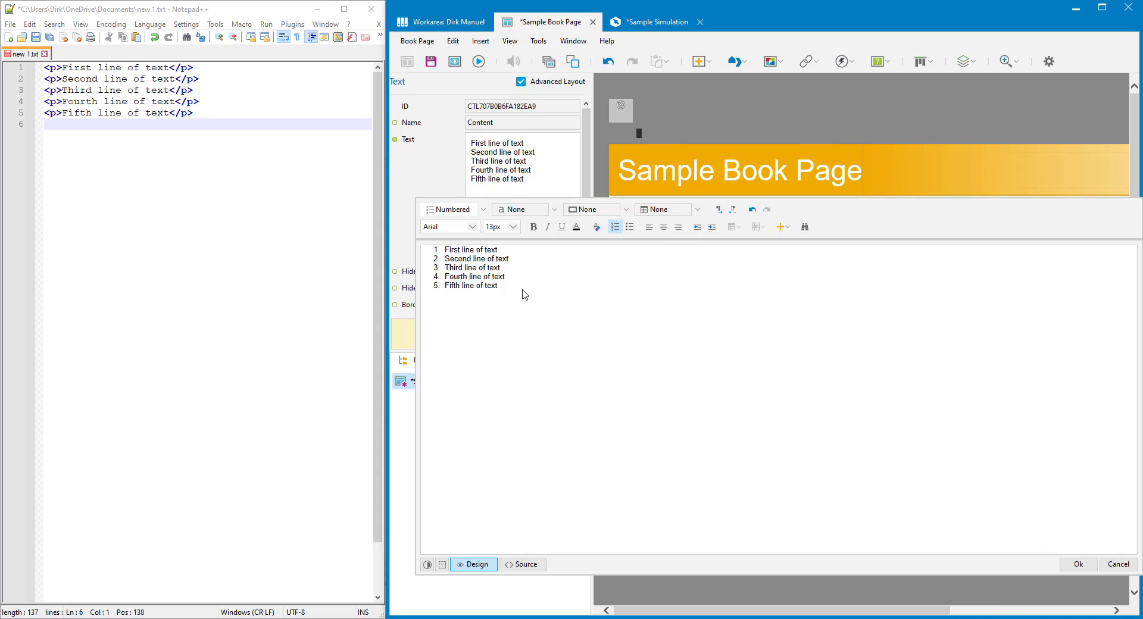
- View the numbered list's HTML source and examine the enclosing ol tags and the li tags around each line
left_click(524, 564)
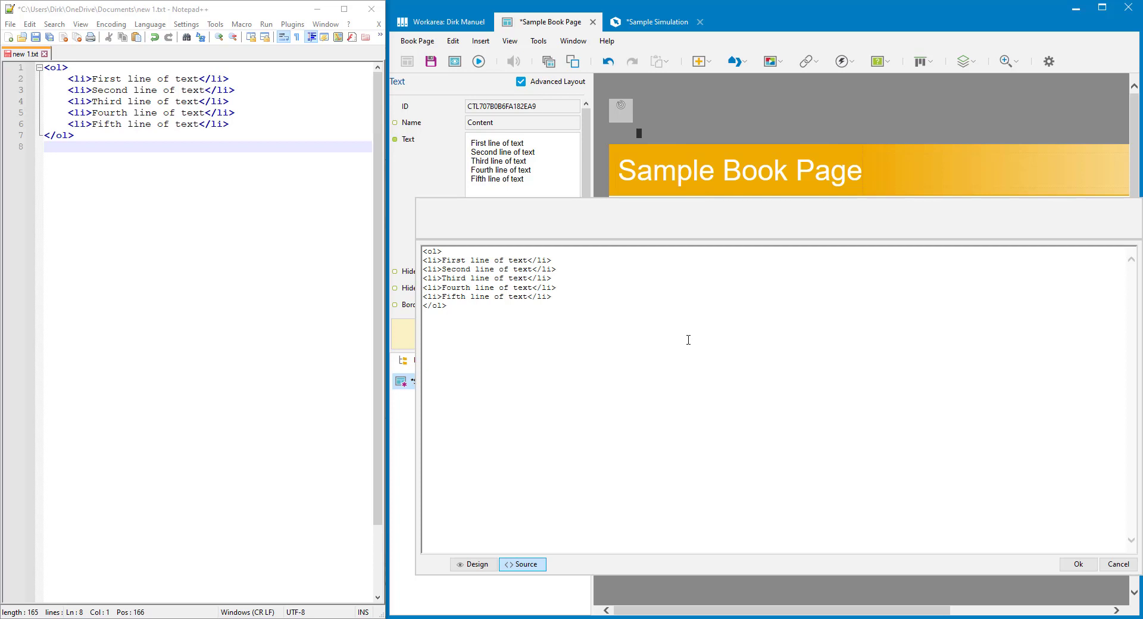
double_click(440, 254)
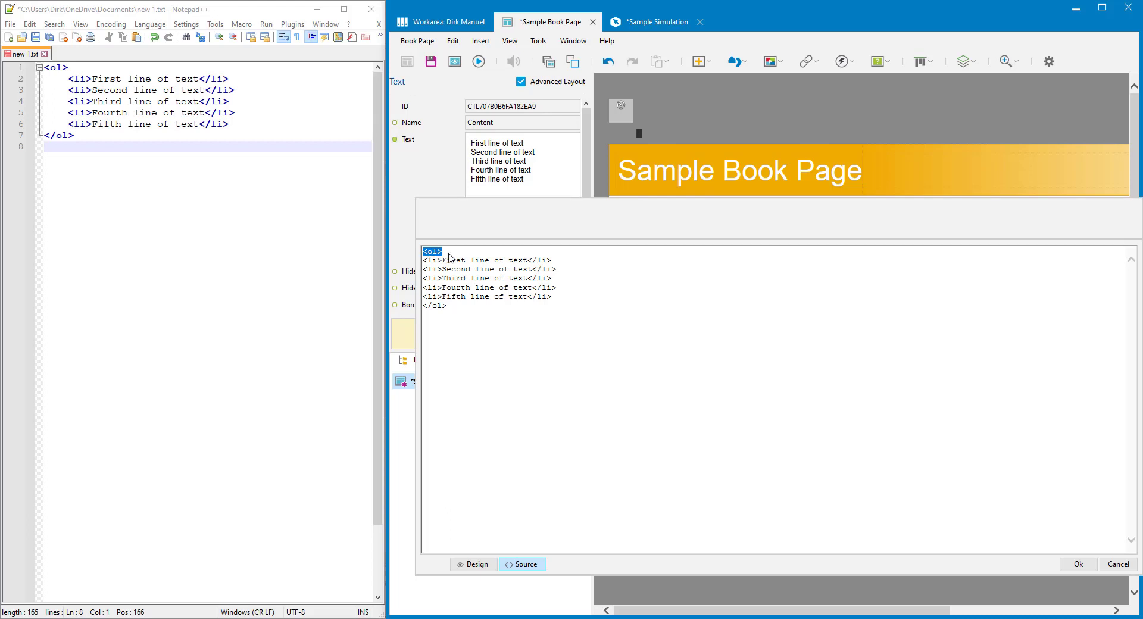
left_click_drag(71, 67, 44, 67)
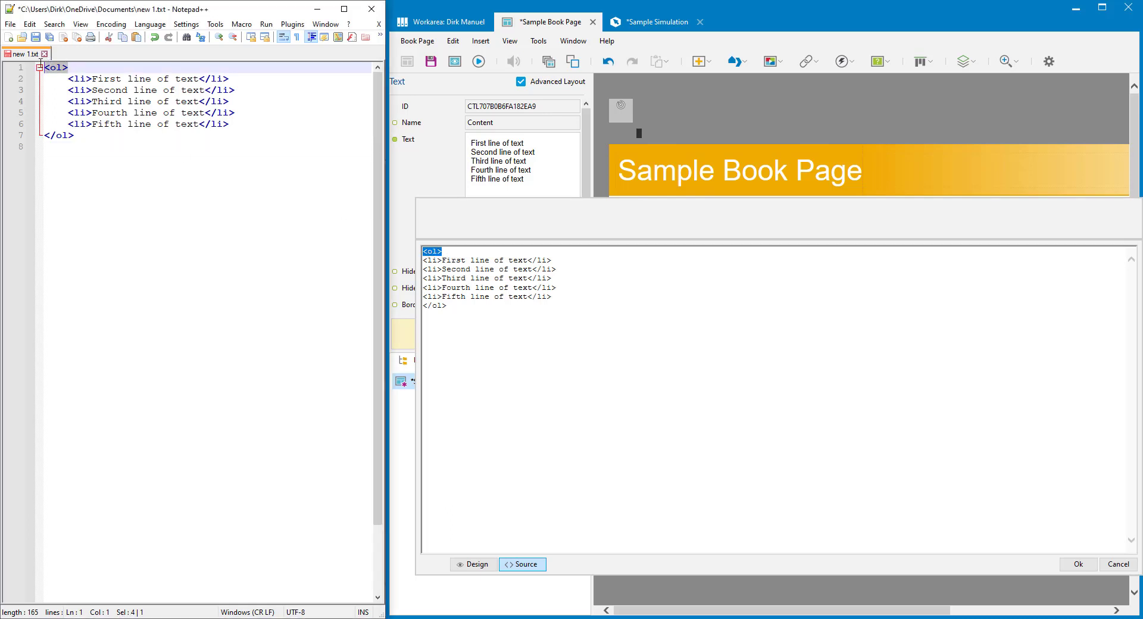
left_click_drag(74, 135, 45, 135)
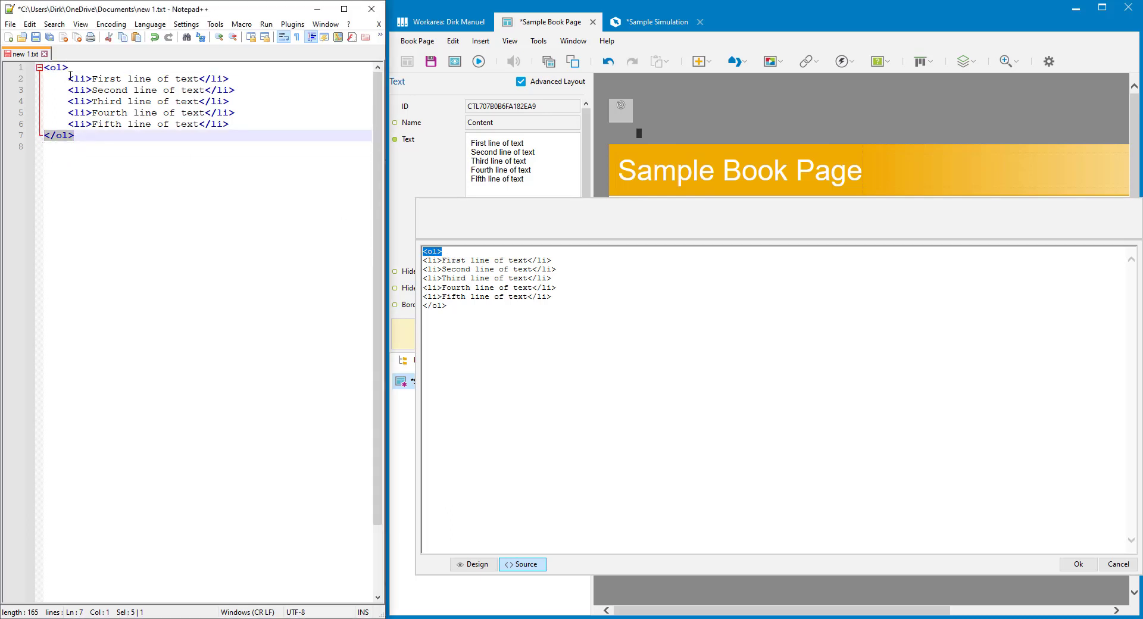
left_click_drag(68, 79, 257, 121)
left_click(258, 122)
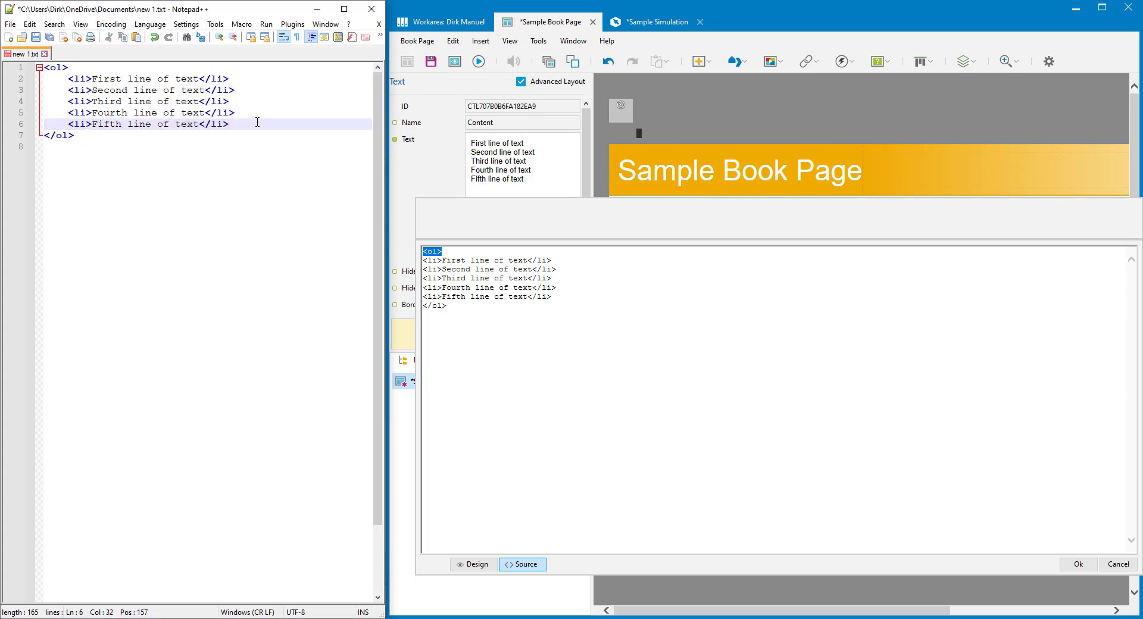
double_click(79, 79)
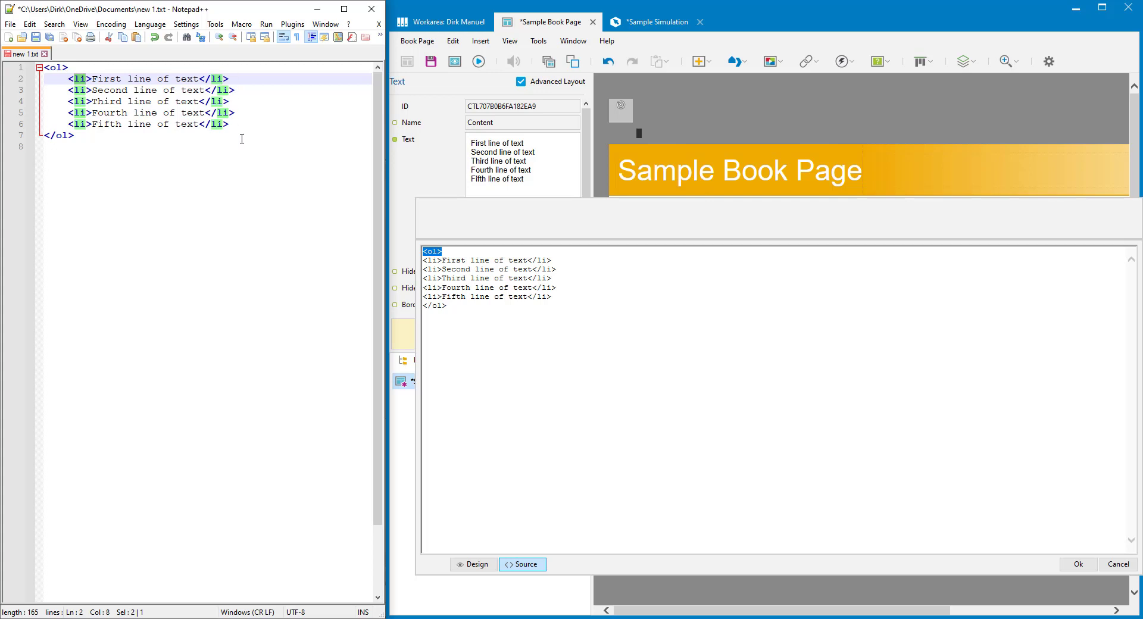
left_click(526, 478)
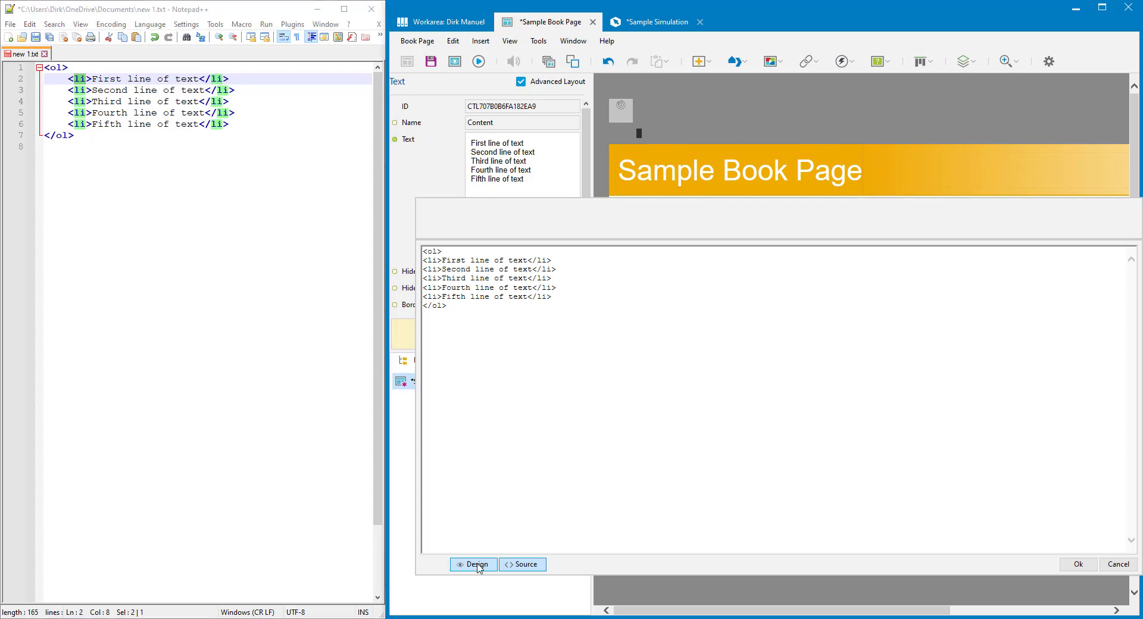
- Convert the five numbered lines to a bulleted list and examine the ul tags in its HTML source
left_click(478, 565)
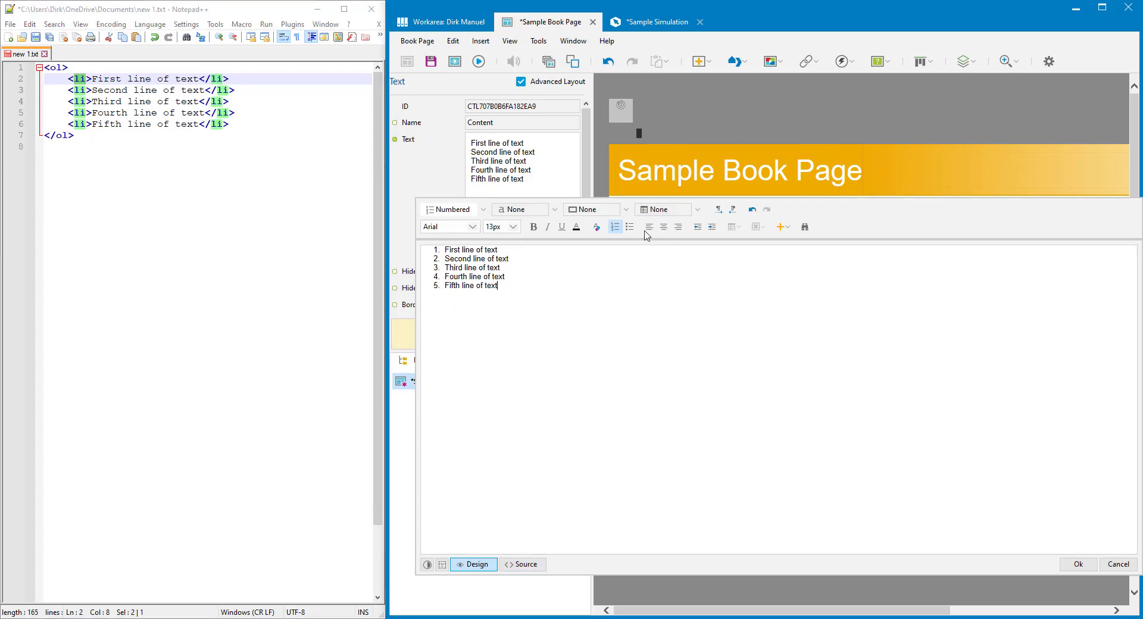
left_click_drag(538, 286, 444, 248)
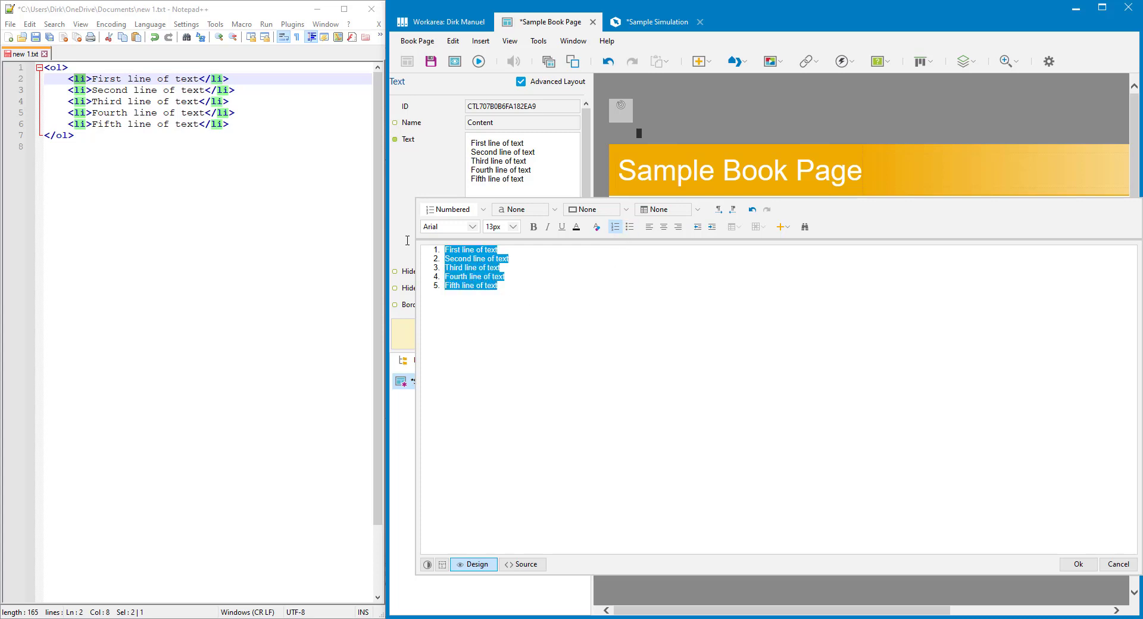
left_click(629, 227)
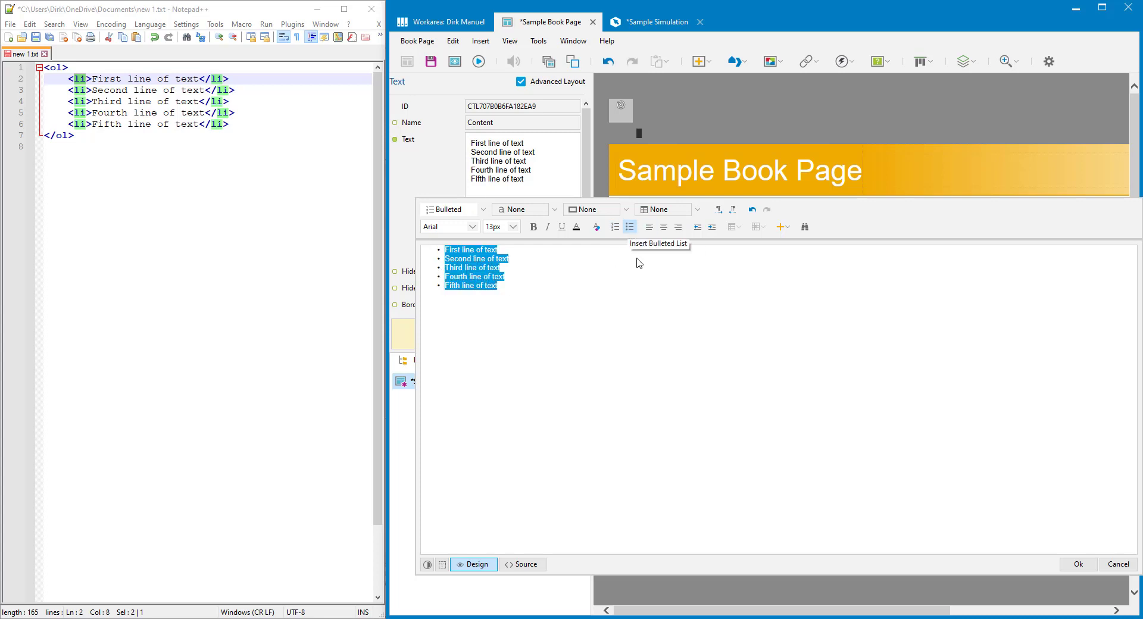
left_click(523, 566)
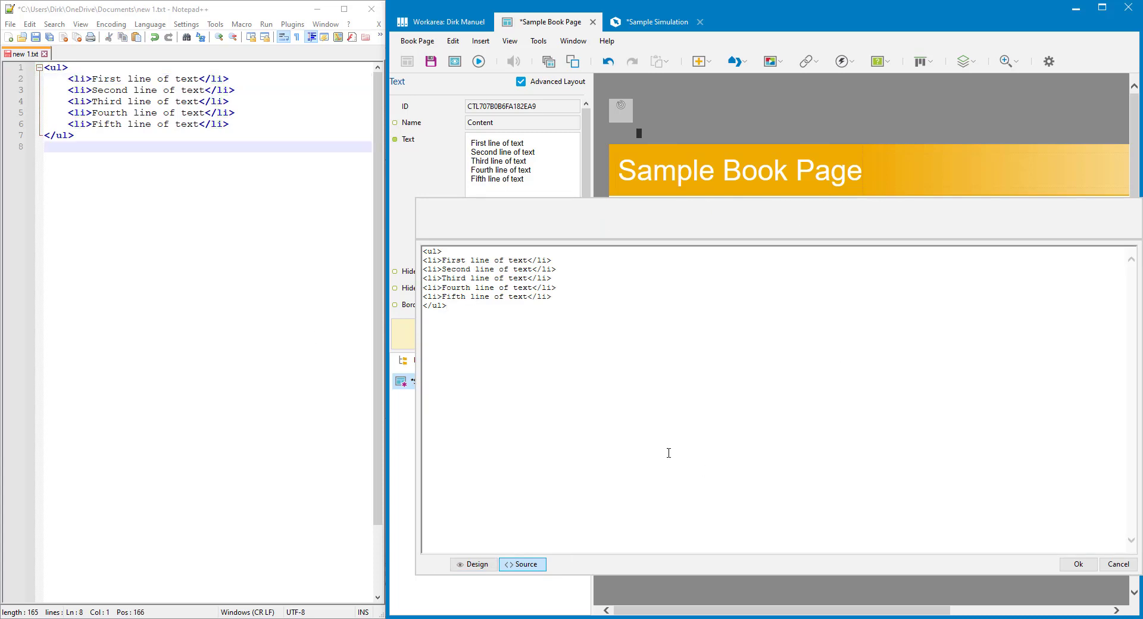
double_click(50, 65)
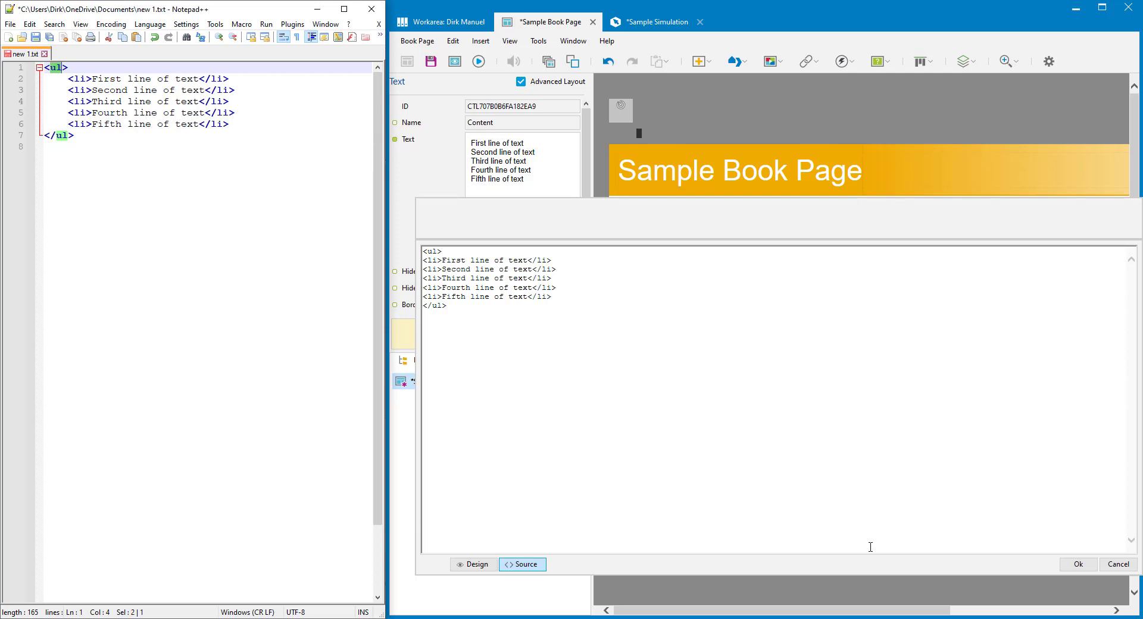
- Return to the design view, remove the bullets from all five lines and apply the Level 1 Para list style
left_click(479, 566)
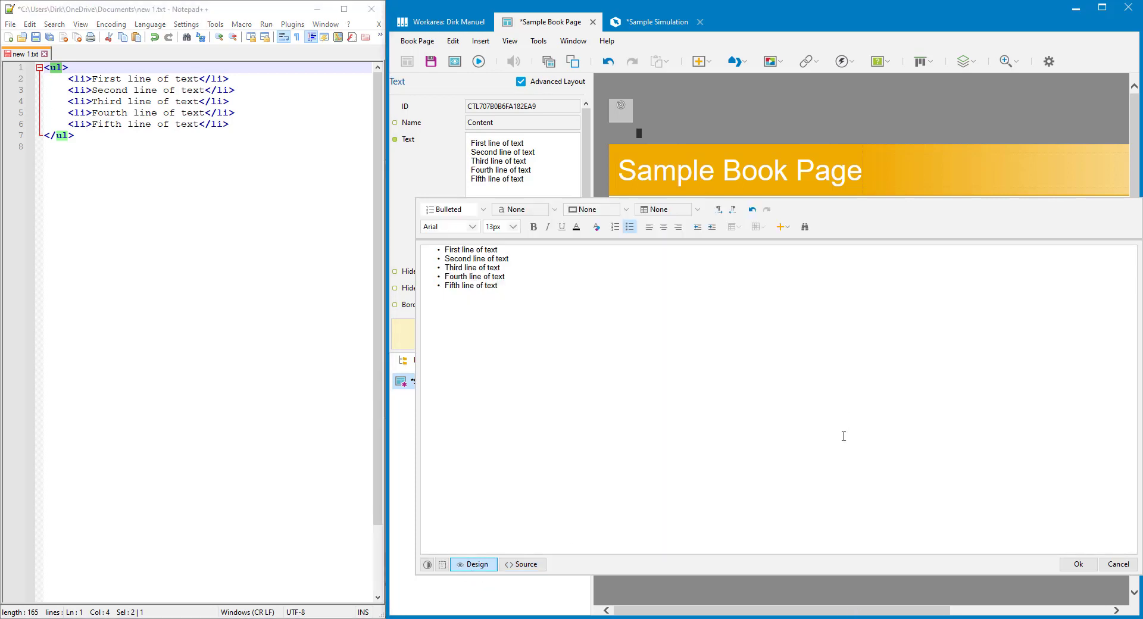
key("ctrl+a")
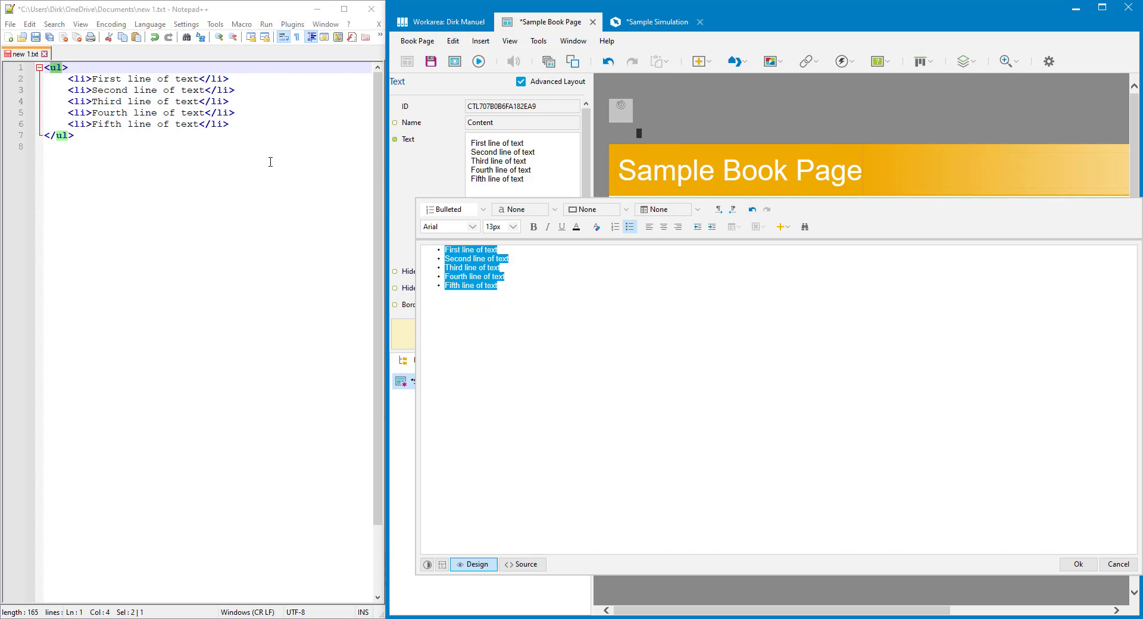
left_click(629, 227)
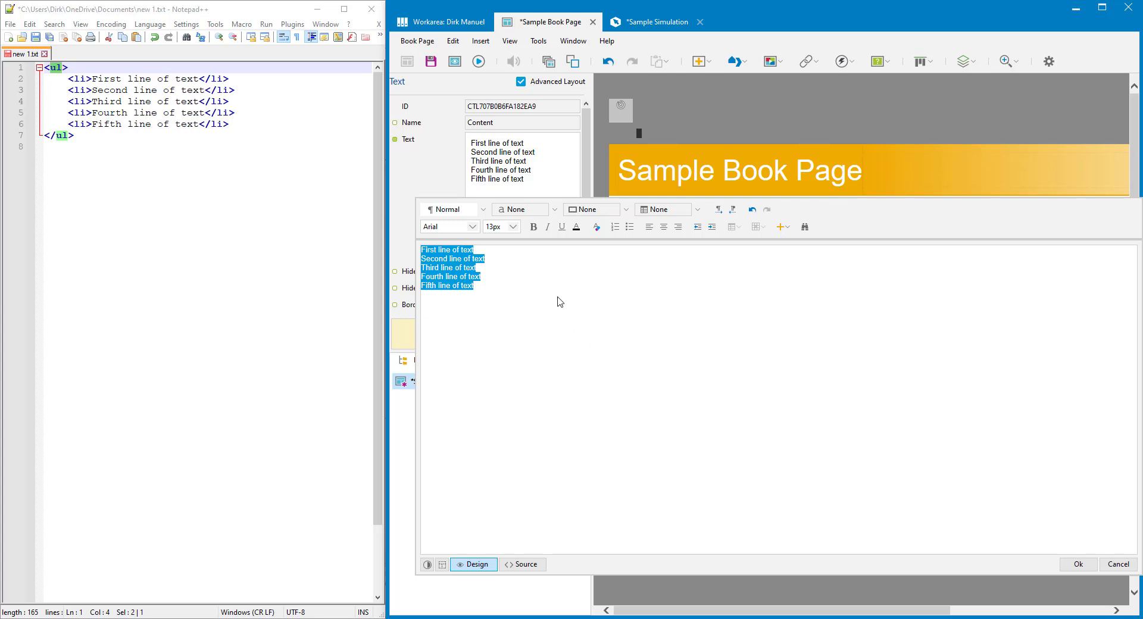
left_click(485, 211)
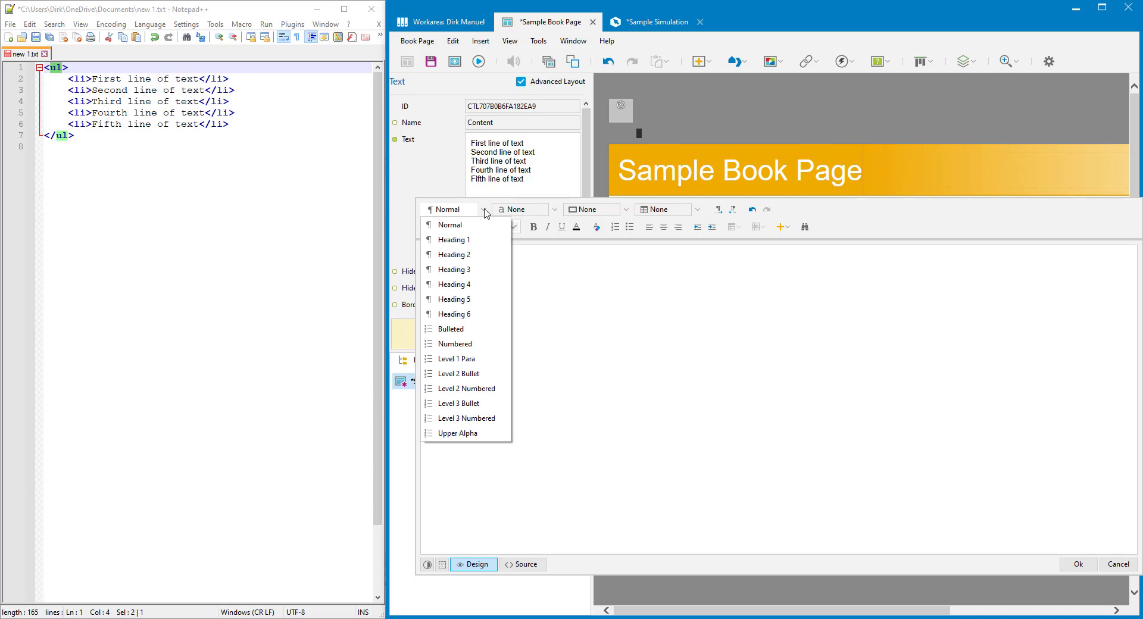
left_click(482, 365)
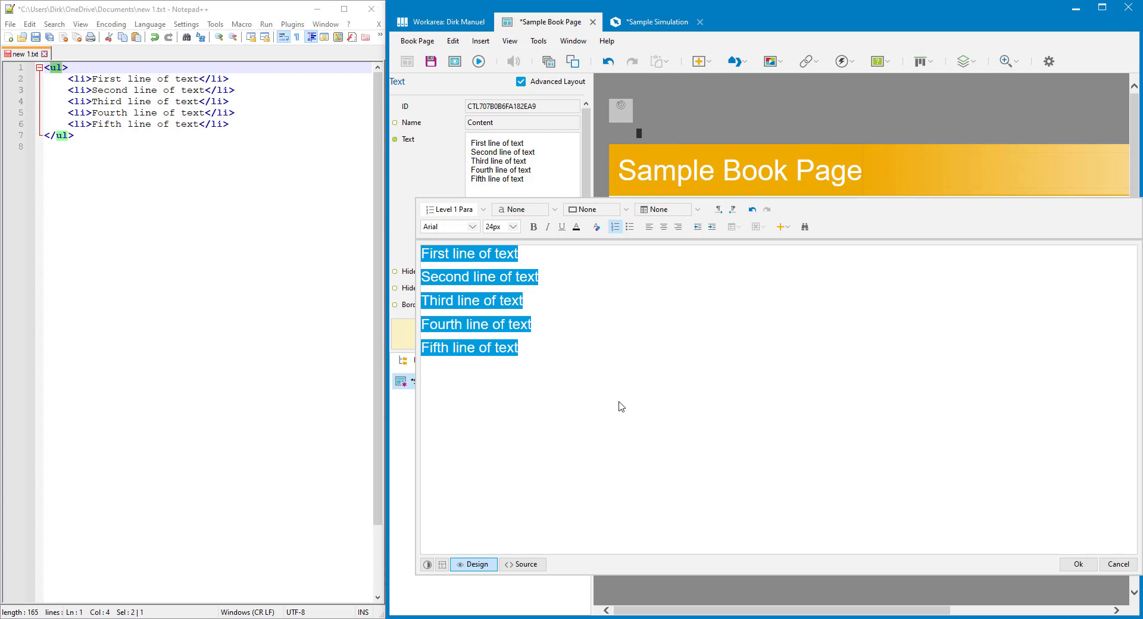
- Indent the second, third and fourth lines of text by one level
left_click(596, 361)
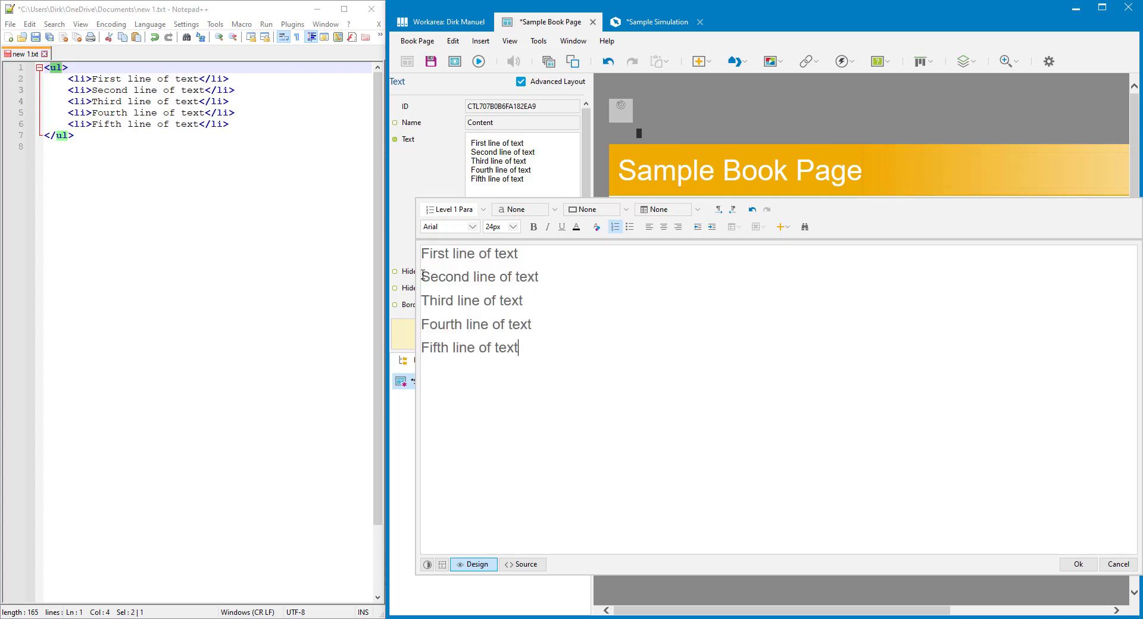
left_click_drag(422, 275, 412, 344)
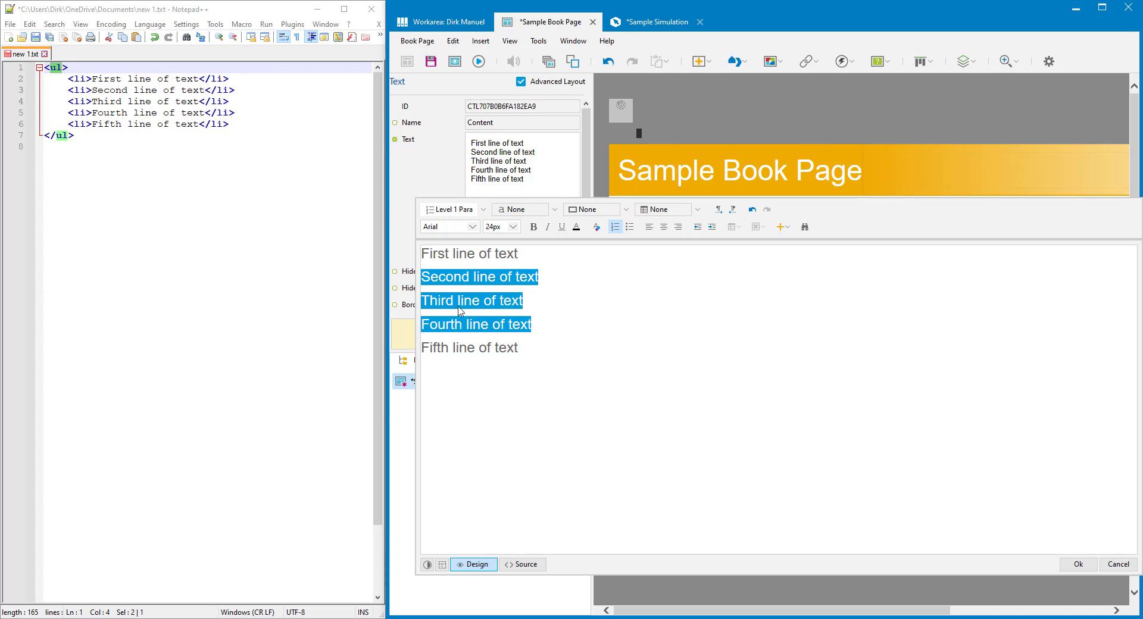
left_click(712, 228)
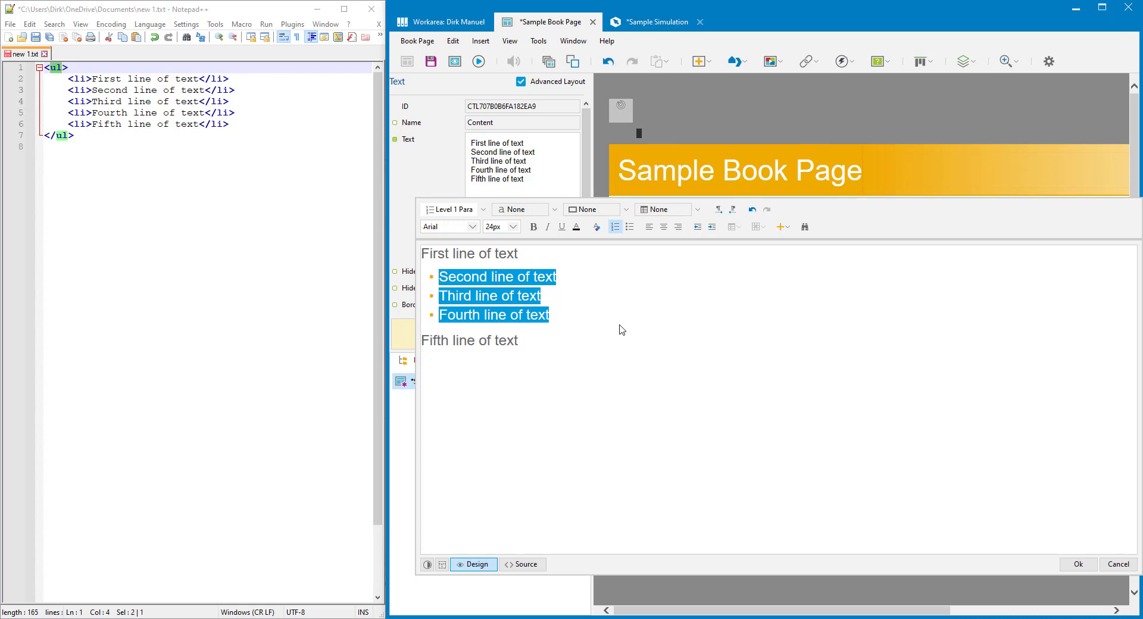
left_click(589, 316)
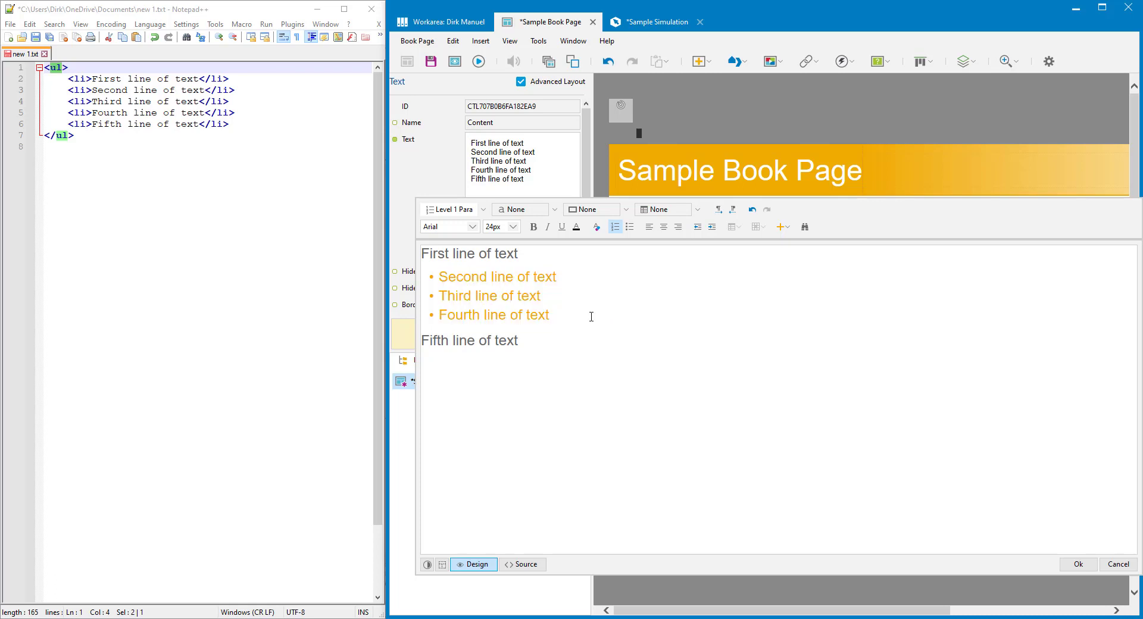
- Review the styles offered for the three indented lines without applying one
left_click(506, 277)
left_click(518, 316, "shift")
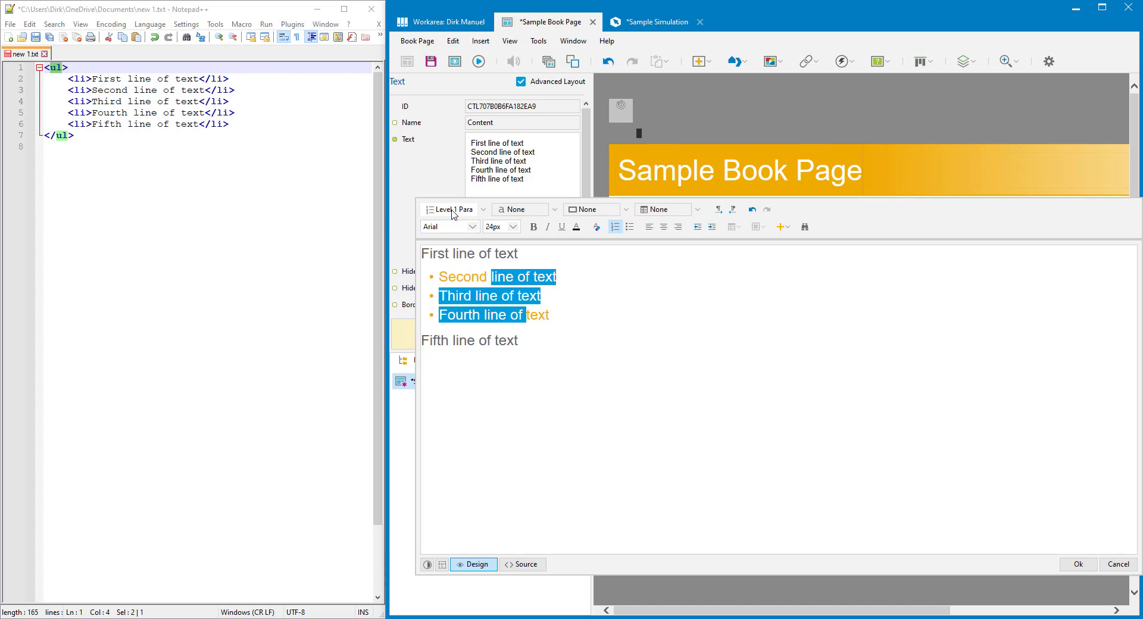
left_click(484, 211)
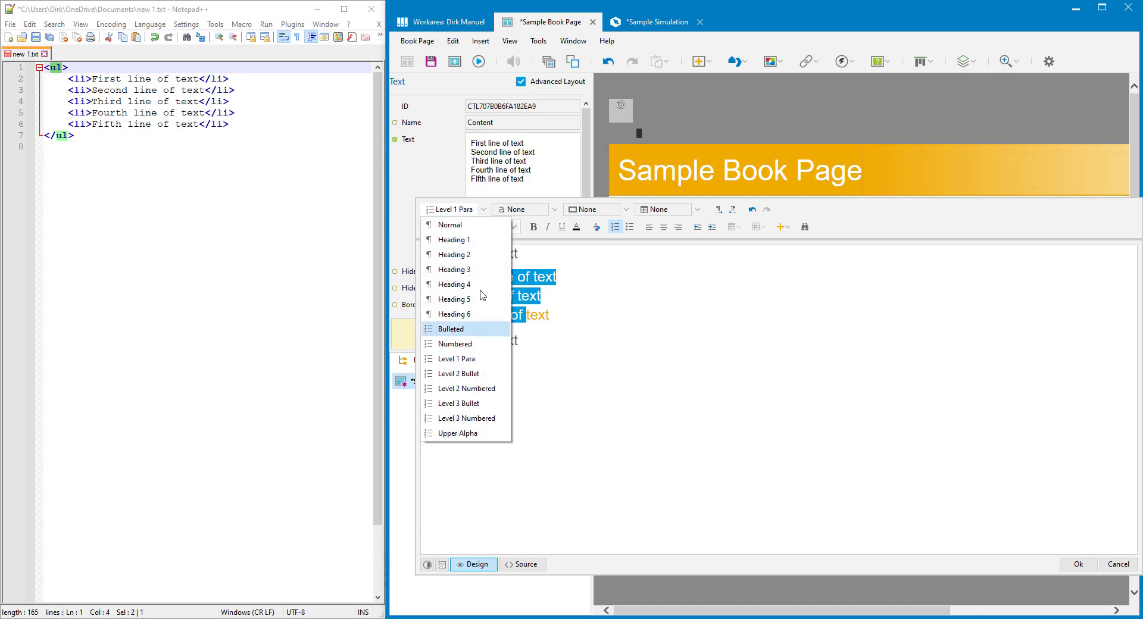
left_click(905, 217)
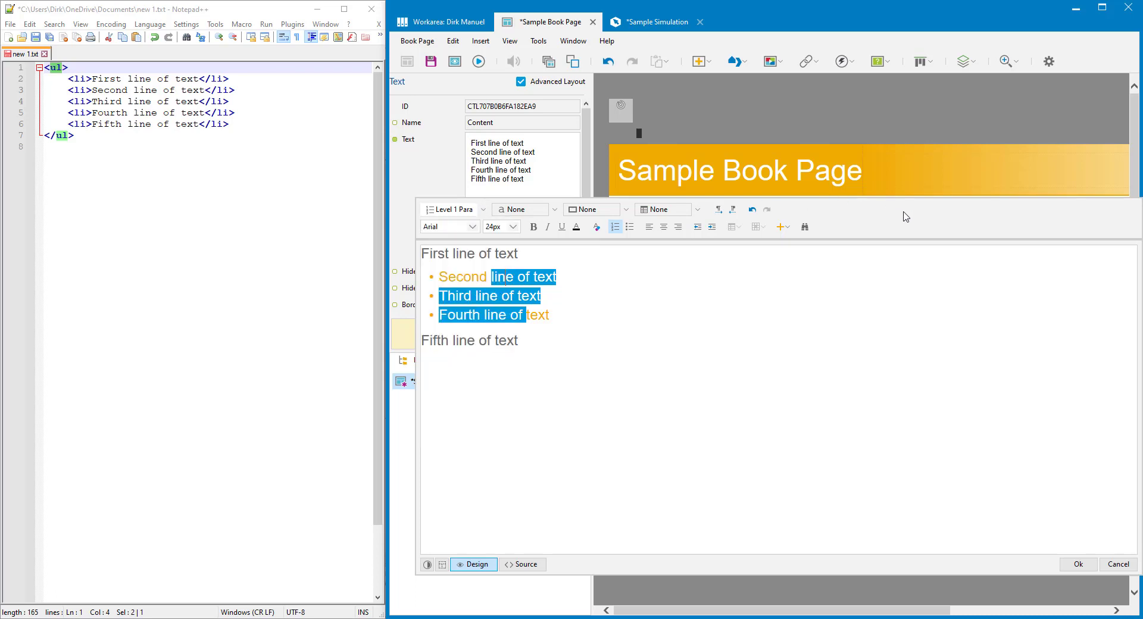
left_click(583, 317)
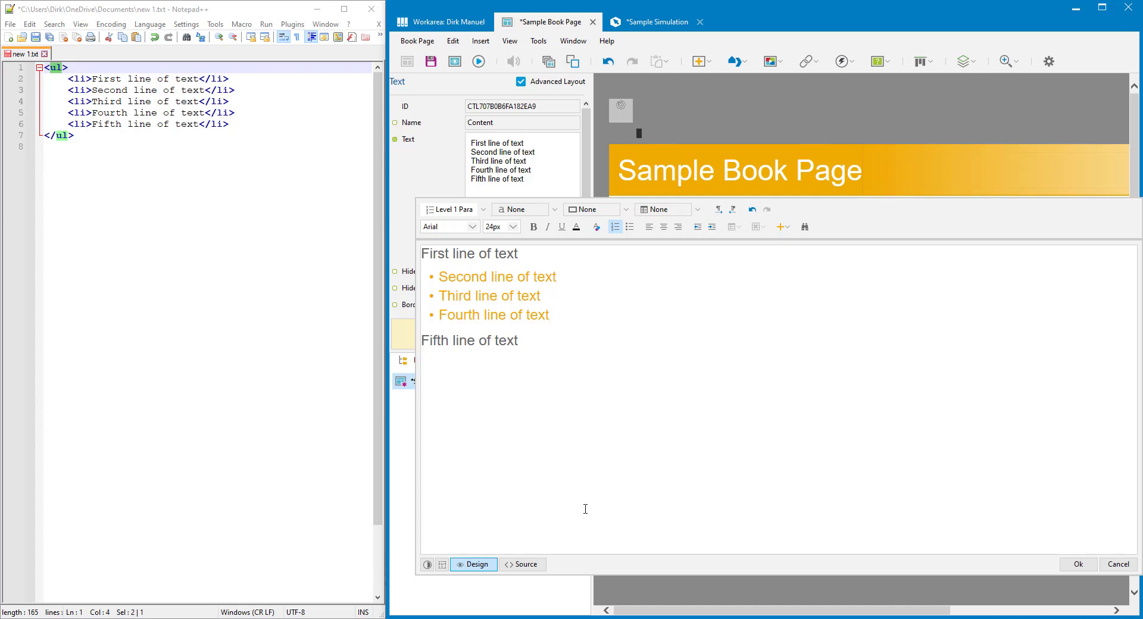
- View the nested list's HTML source, examine the level_1_para class on the outer ol tag, and return to the design view
left_click(523, 564)
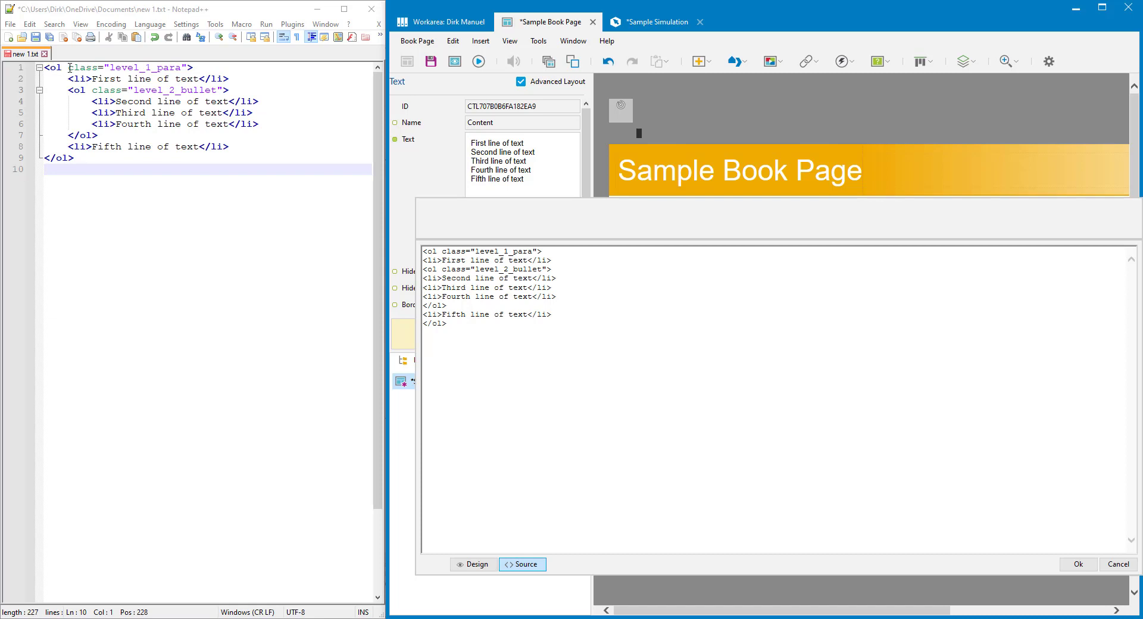
left_click_drag(68, 67, 182, 69)
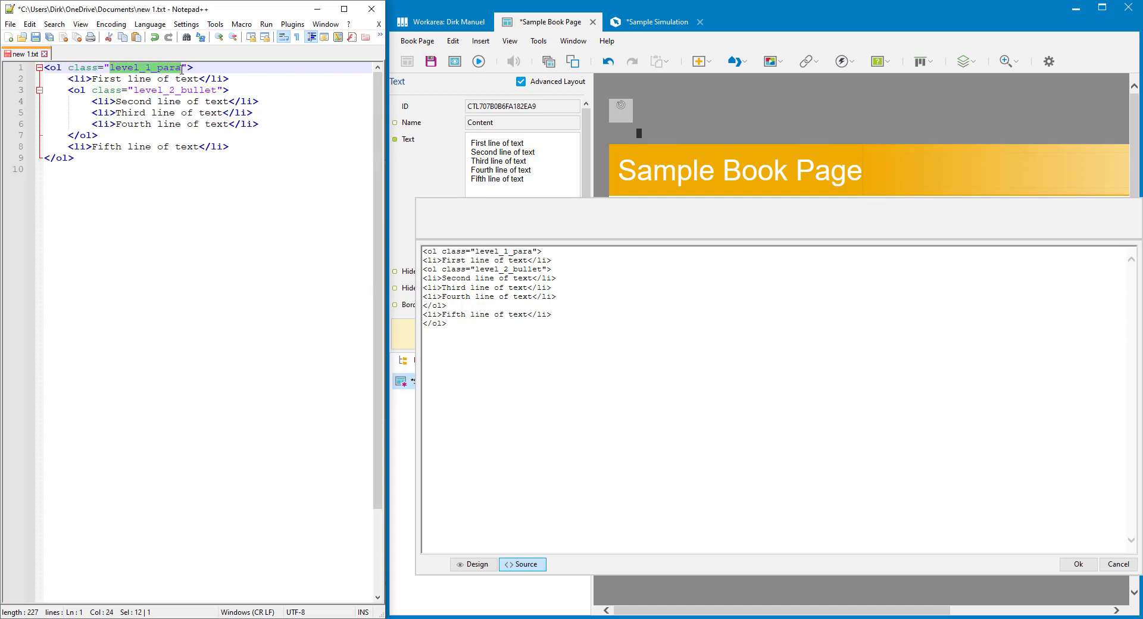
left_click(119, 68)
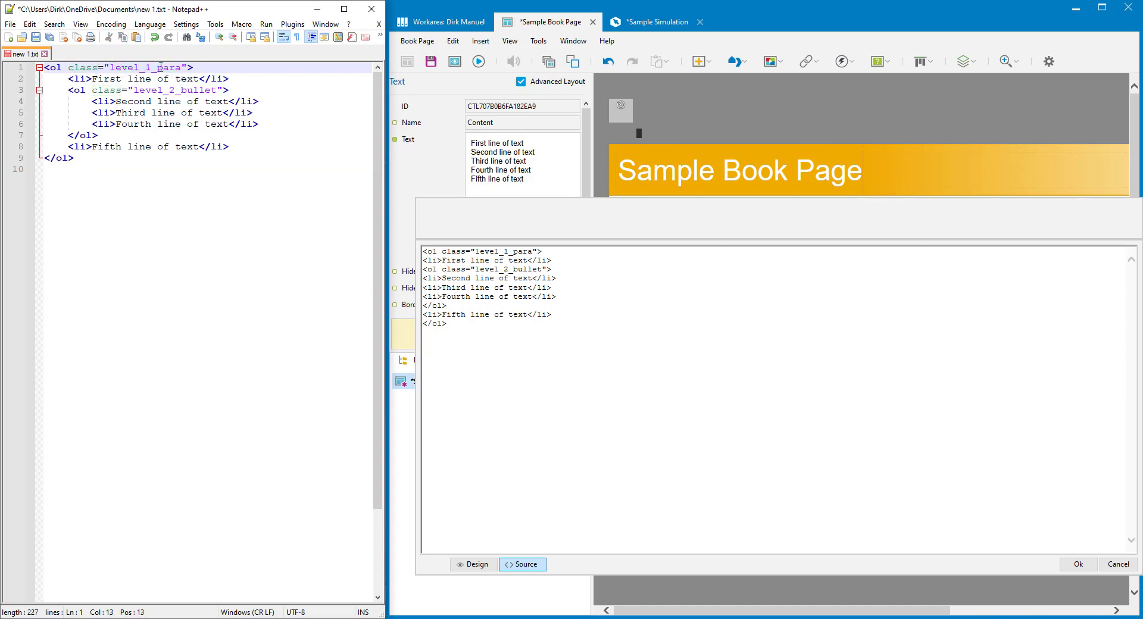
left_click(182, 67)
left_click(474, 564)
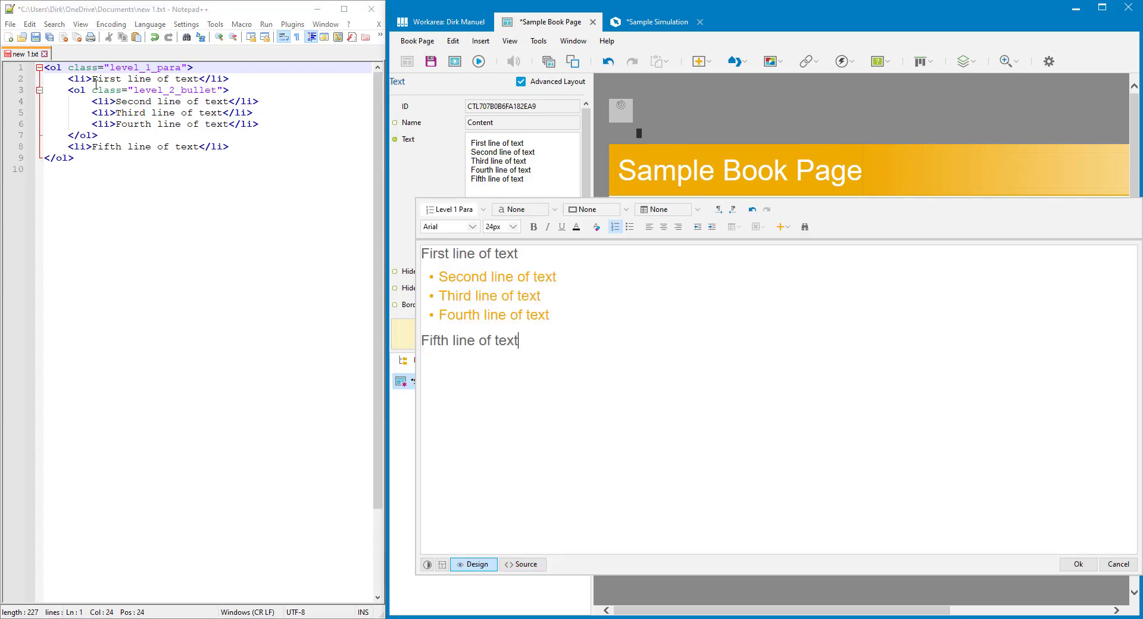
- Examine the first li element and the nested ol tag with its level_2_bullet class in the Notepad++ copy
left_click_drag(68, 79, 240, 83)
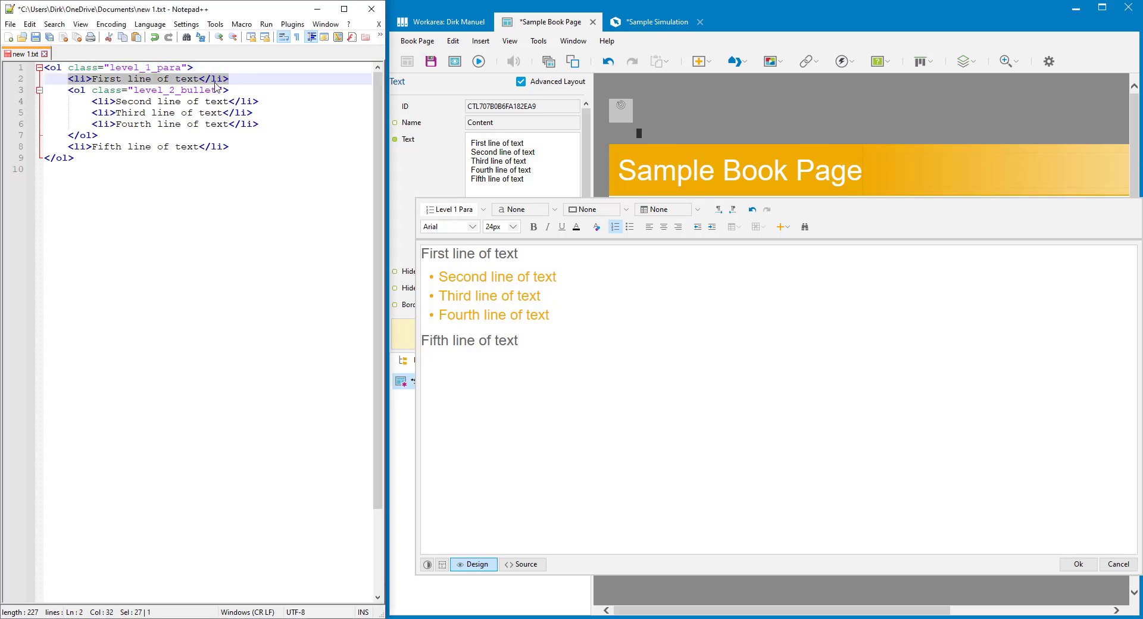
left_click(169, 80)
left_click_drag(68, 90, 273, 123)
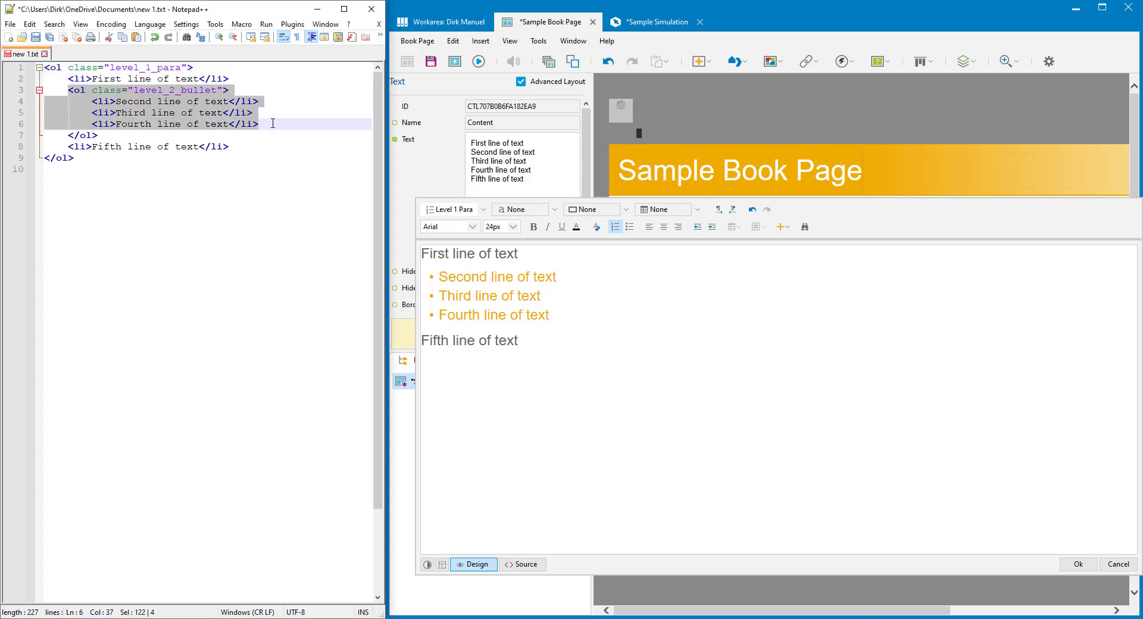
left_click(72, 90)
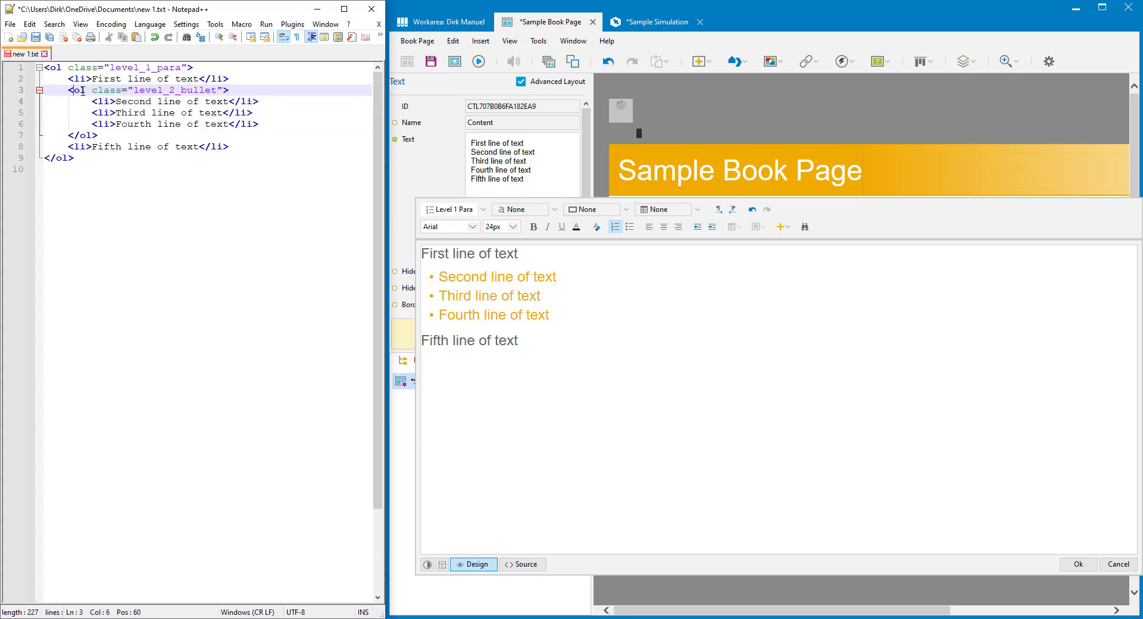
double_click(81, 90)
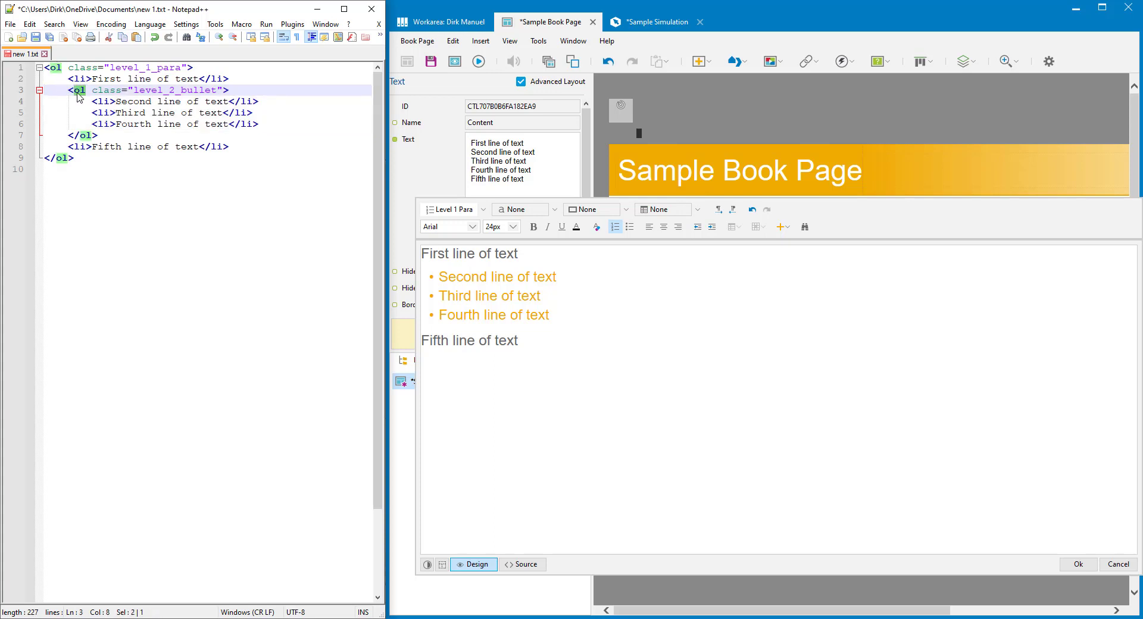
left_click_drag(92, 91, 220, 90)
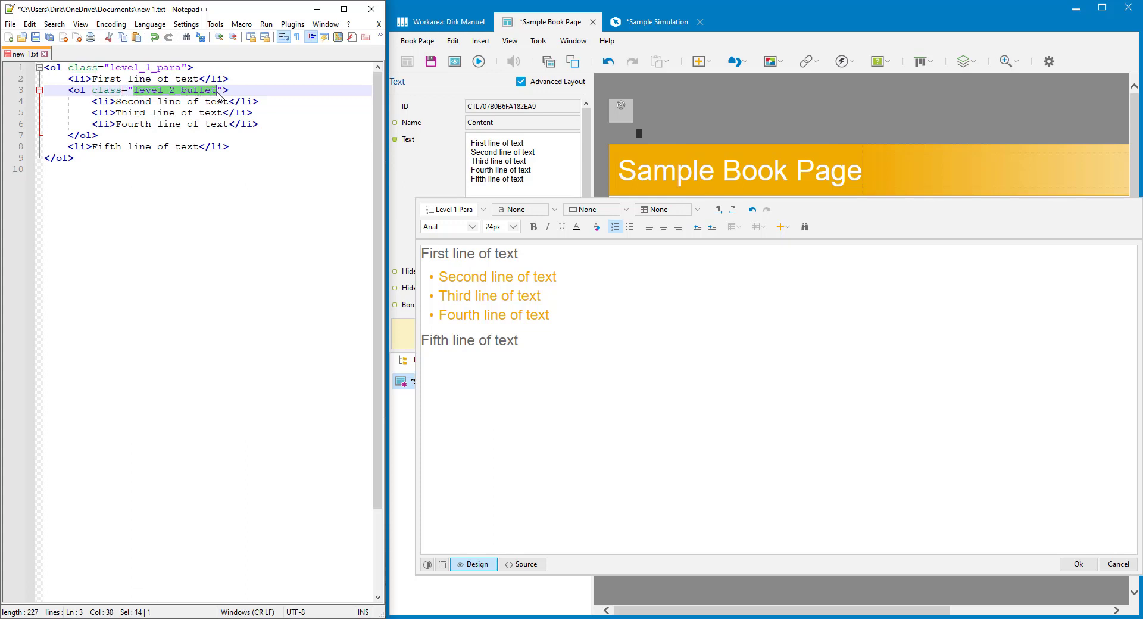
- Examine the nested list's three li elements up to its closing ol tag, and the fifth line that follows in the outer list
left_click_drag(46, 102, 45, 135)
left_click(113, 135)
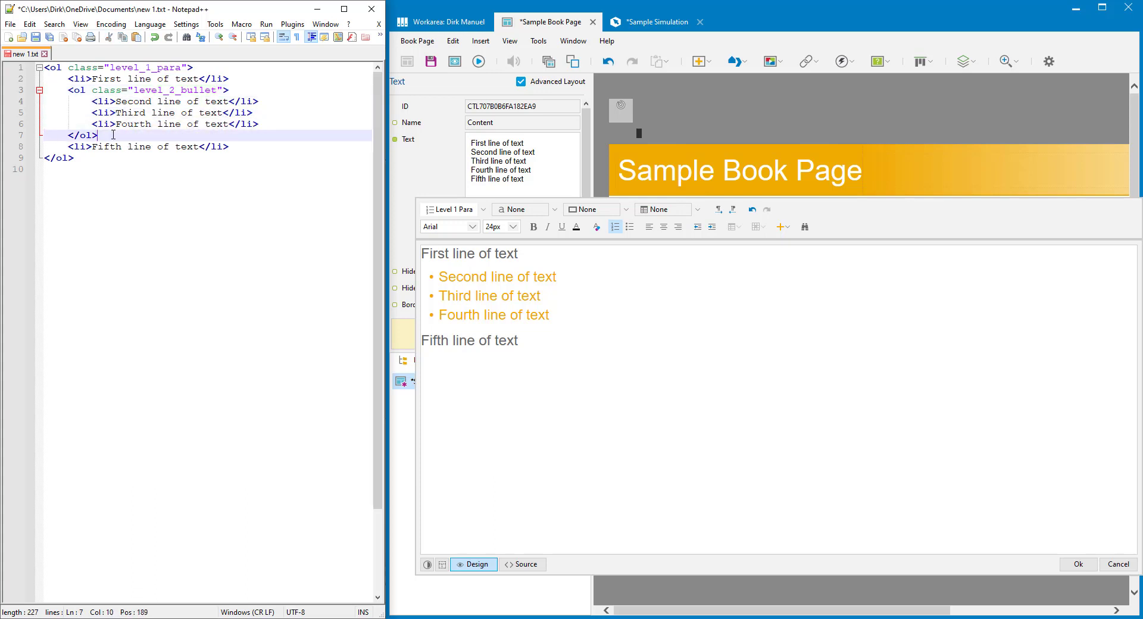
key("shift+Home")
key("shift+Up")
key("shift+Up")
key("shift+Up")
key("shift+Home")
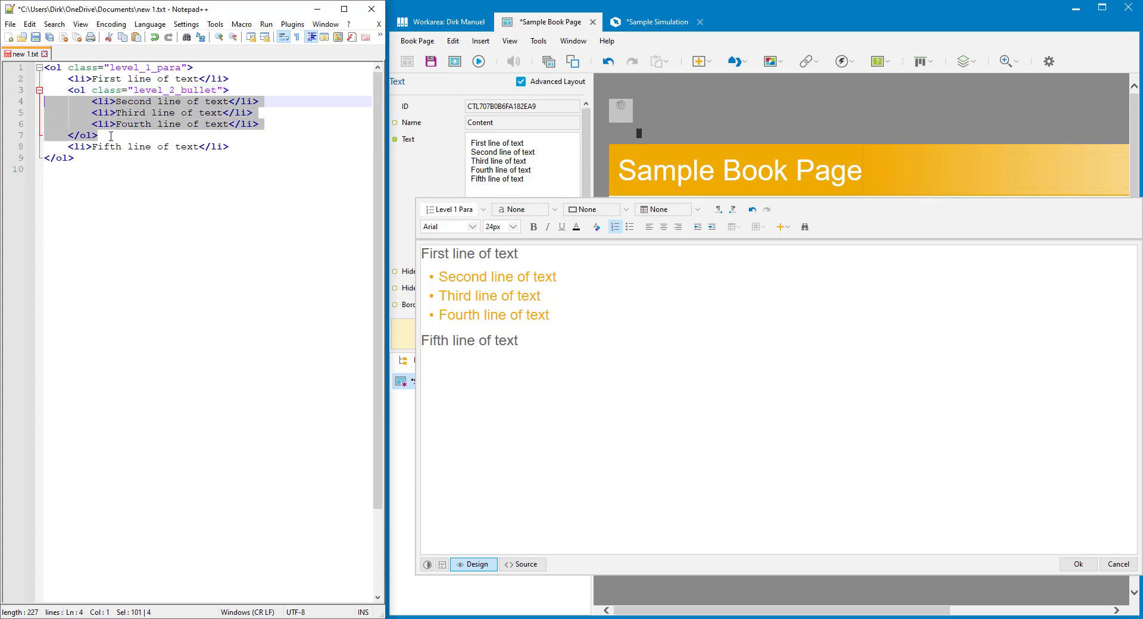
left_click(111, 136)
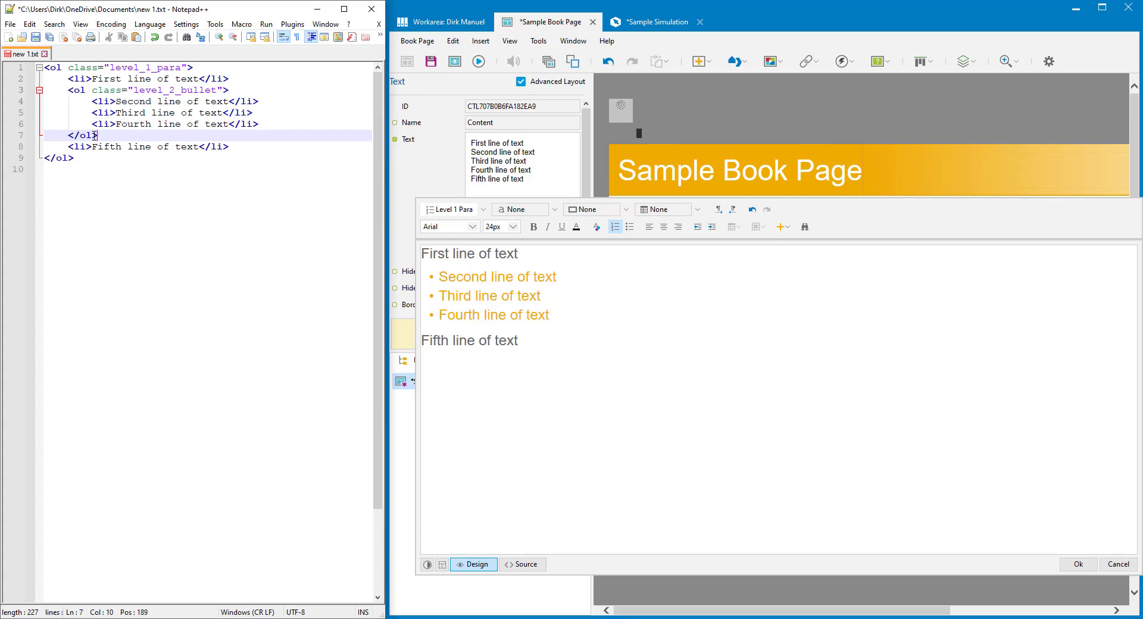
left_click(555, 314)
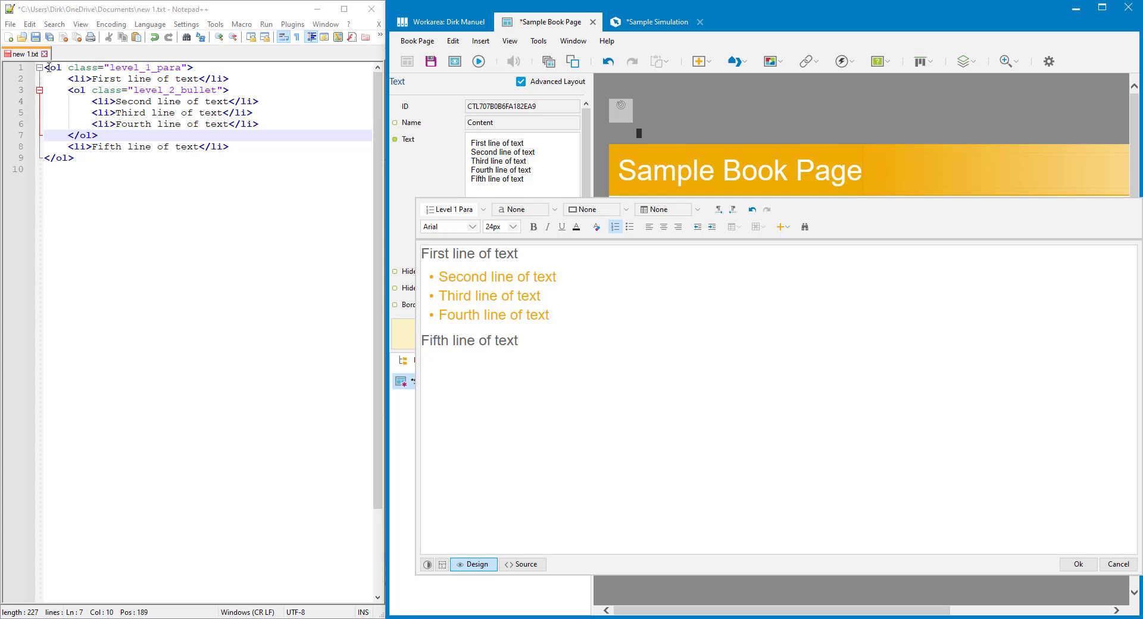
left_click(69, 146)
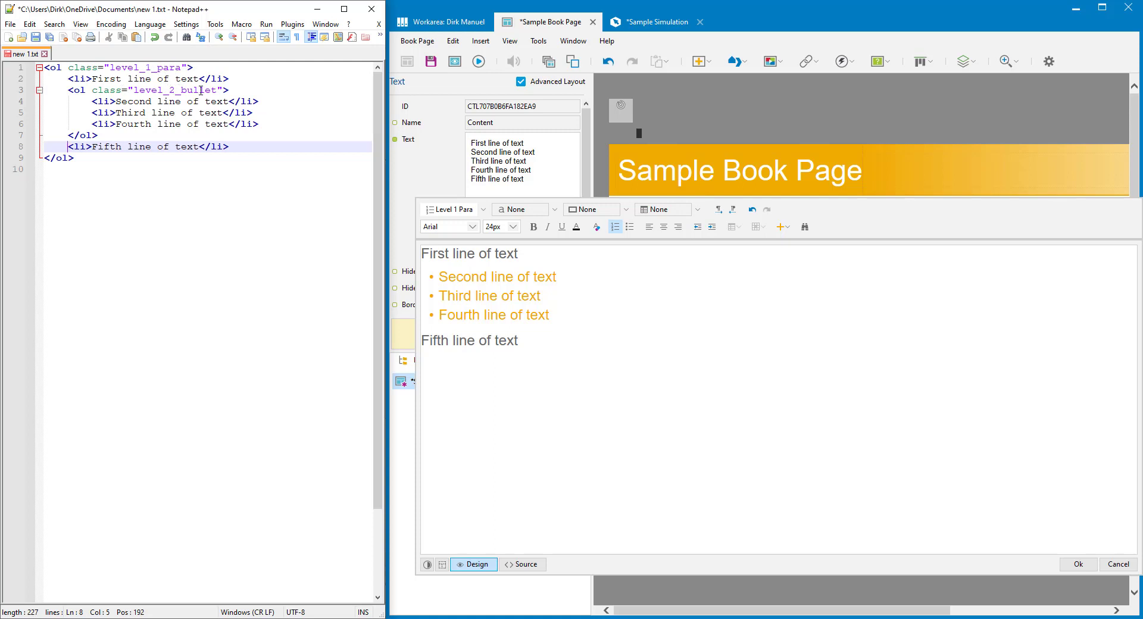
- Accept the Content text, switch to the Workarea and open the SAP Training Text Styles resource for editing
left_click(1078, 564)
left_click(471, 26)
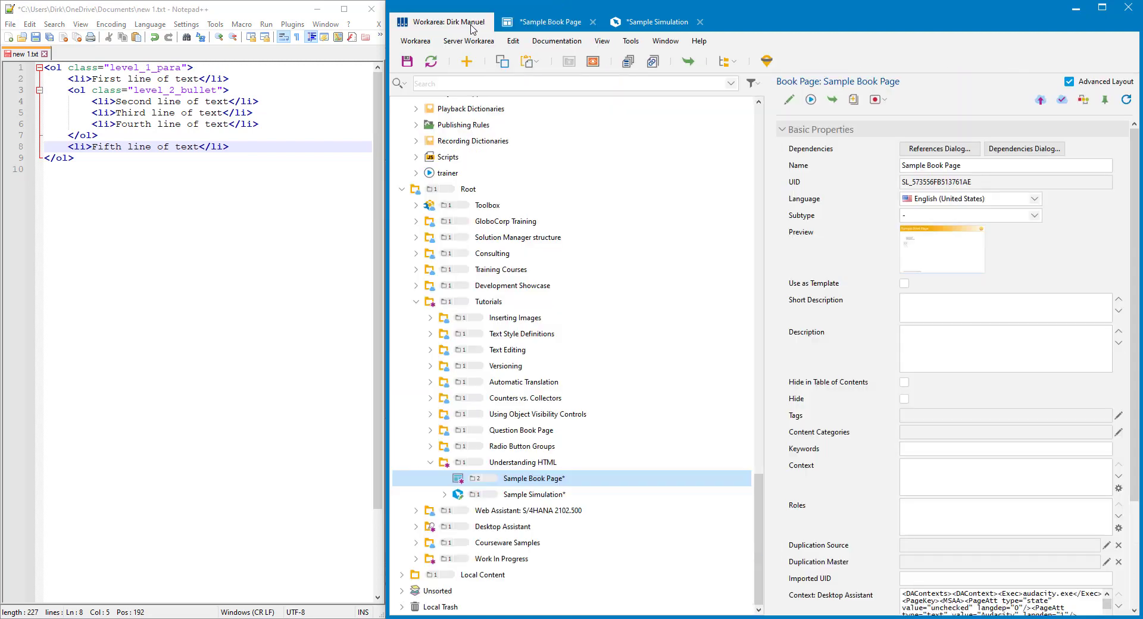
scroll(760, 157, "down", 6)
left_click(535, 273)
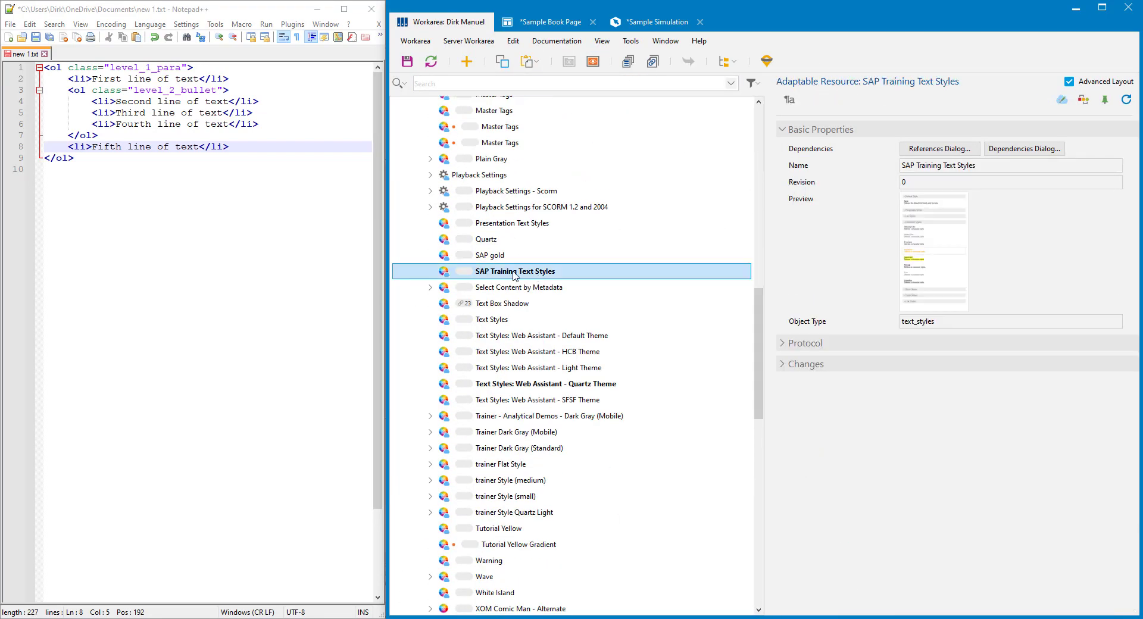
double_click(515, 272)
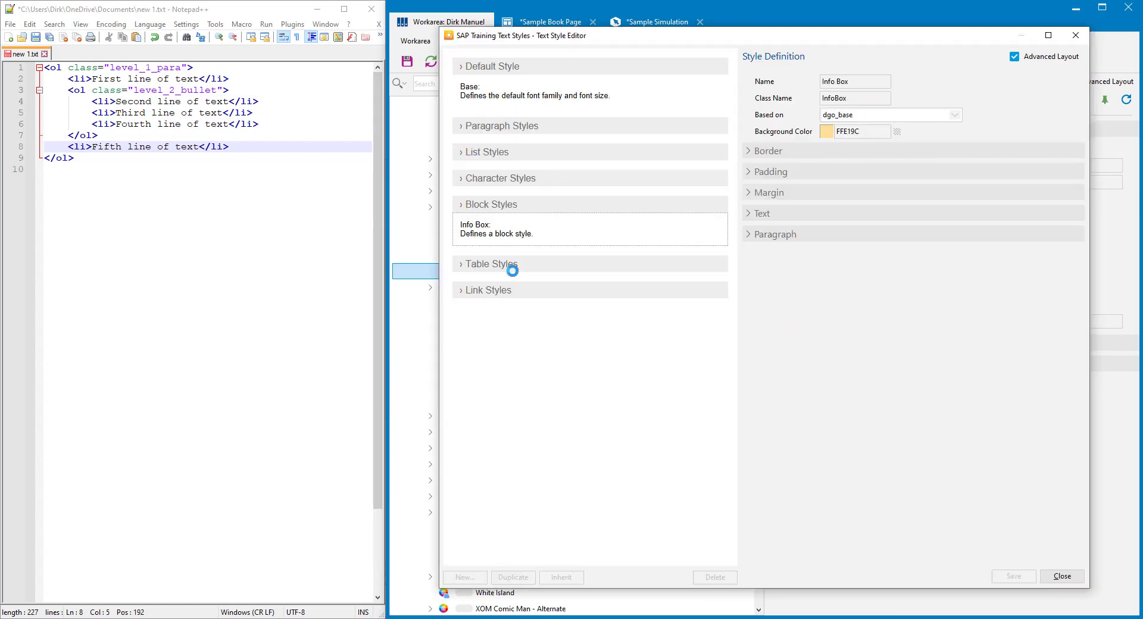
- Examine the Level 1 Para list style's class name, font size and font color, matching its class with level_1_para in the Notepad++ copy
left_click(461, 156)
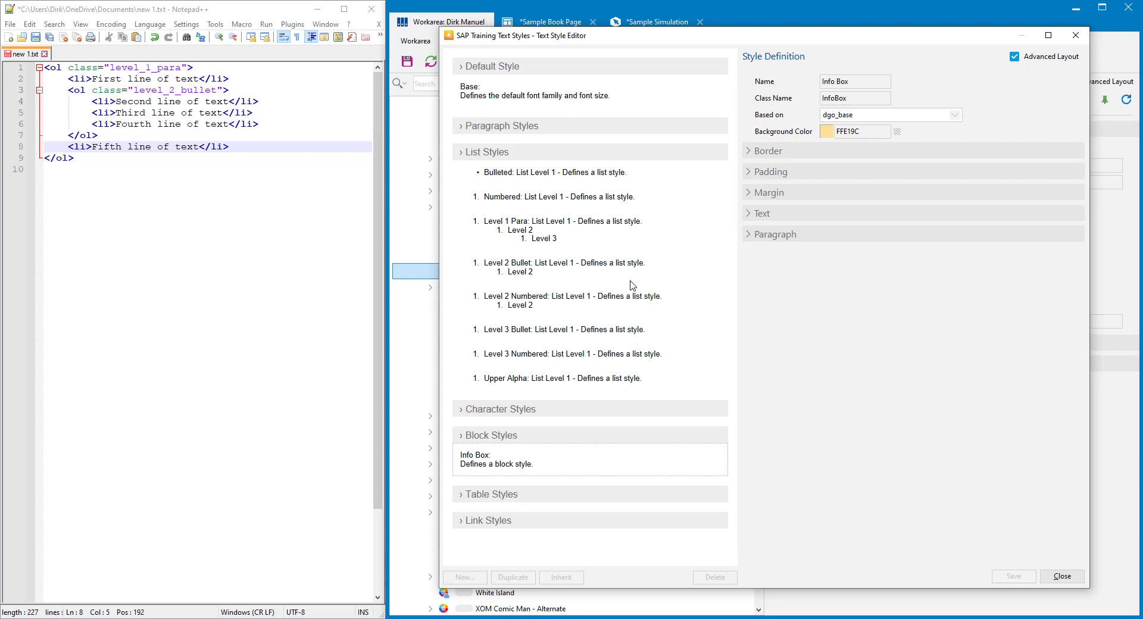
left_click(538, 226)
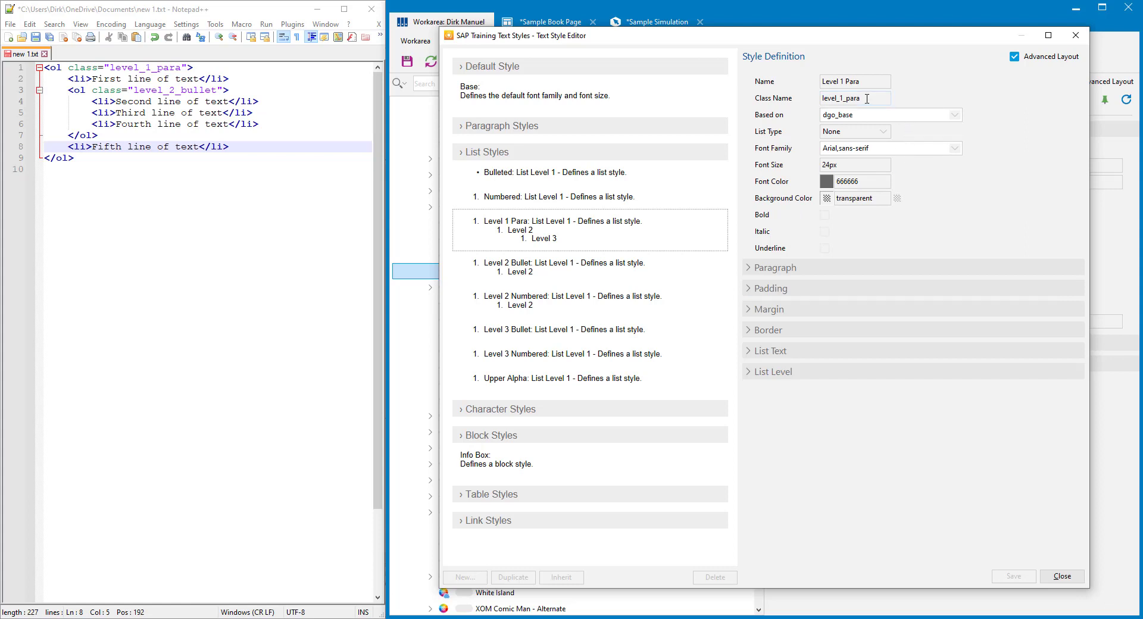
left_click_drag(867, 99, 819, 99)
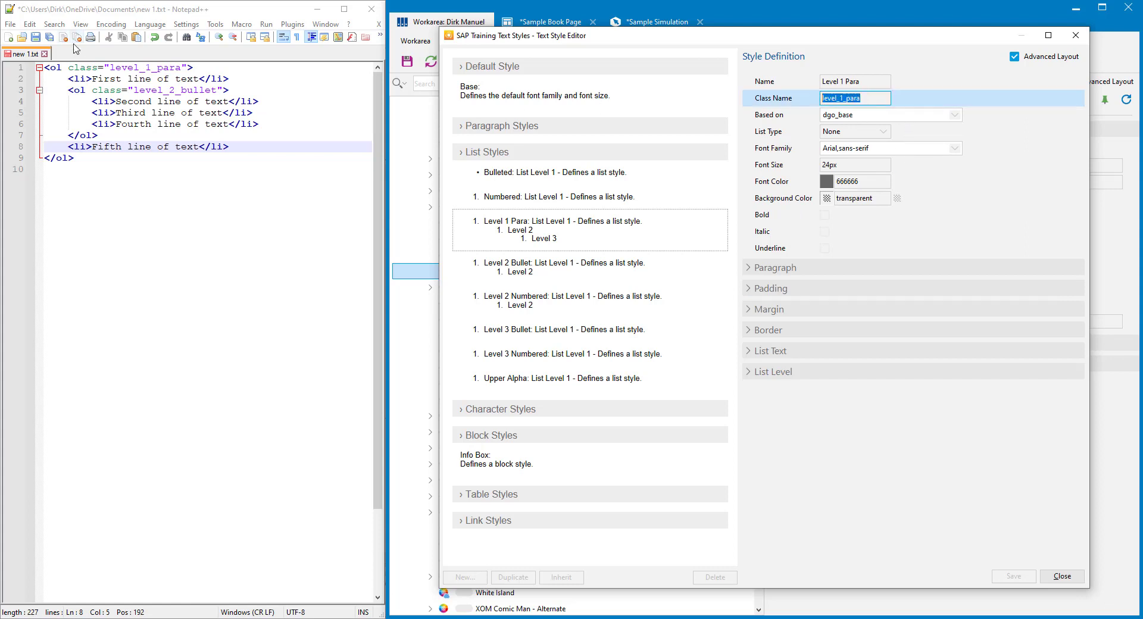
left_click_drag(109, 68, 180, 69)
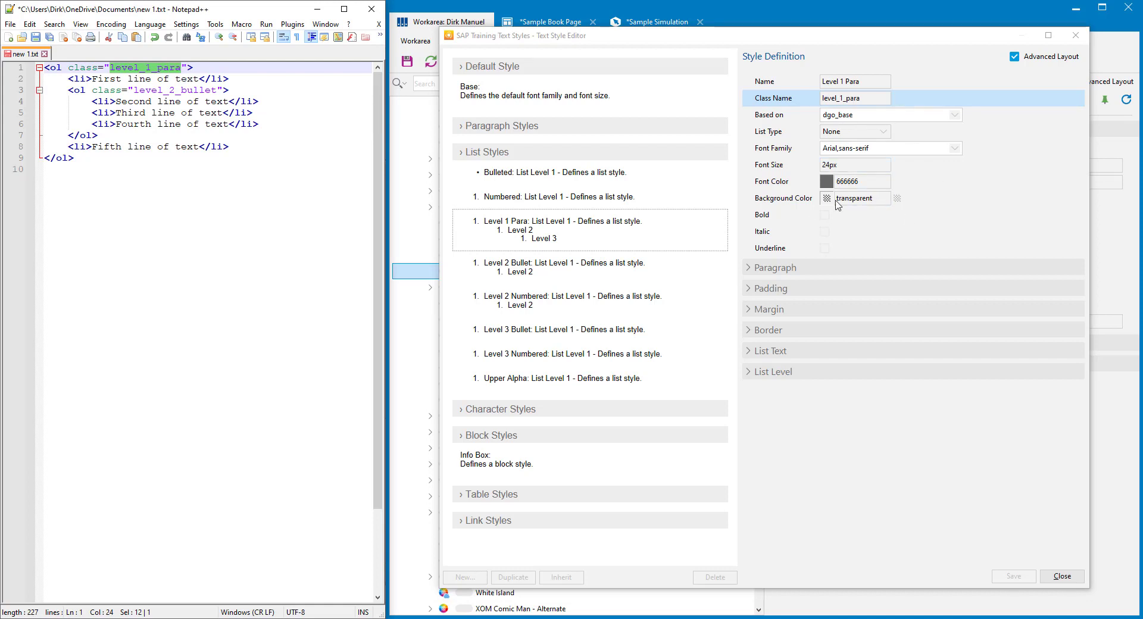
left_click(846, 166)
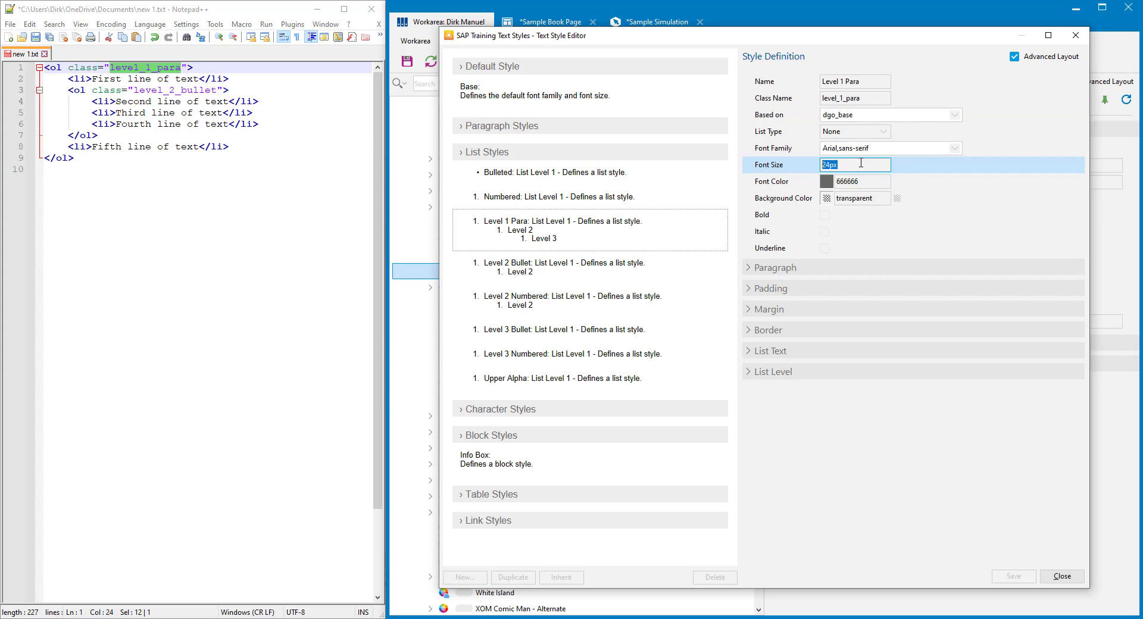
left_click(868, 184)
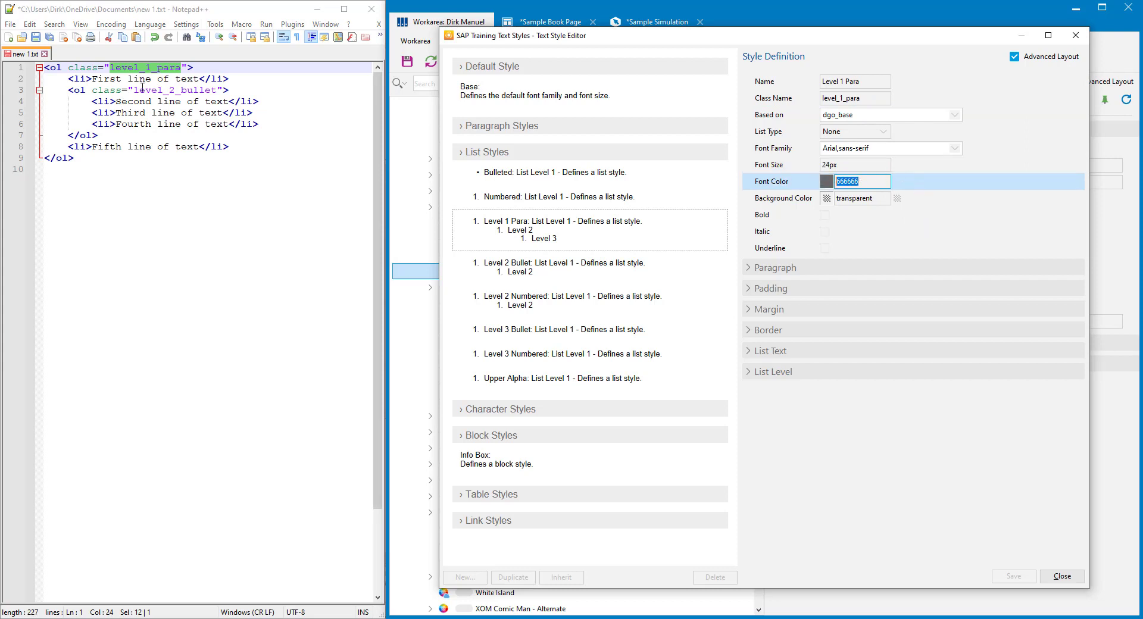
- Match the level_2_bullet class in the Notepad++ copy to the Level 2 Bullet list style and examine its font color and size
double_click(139, 90)
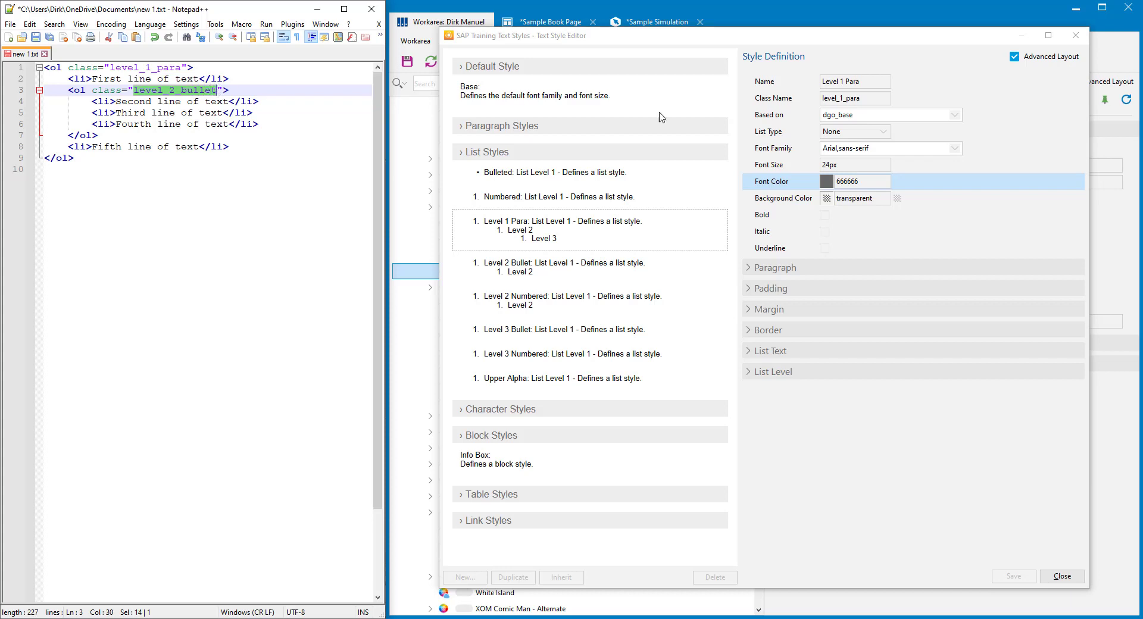
left_click(584, 269)
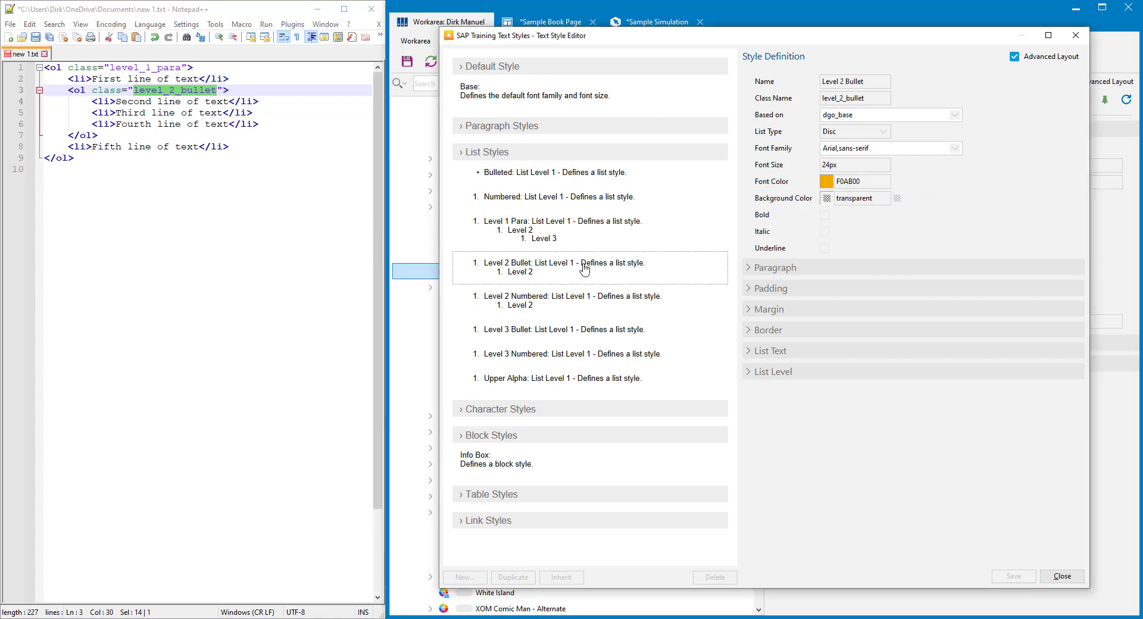
left_click(811, 190)
left_click(813, 158)
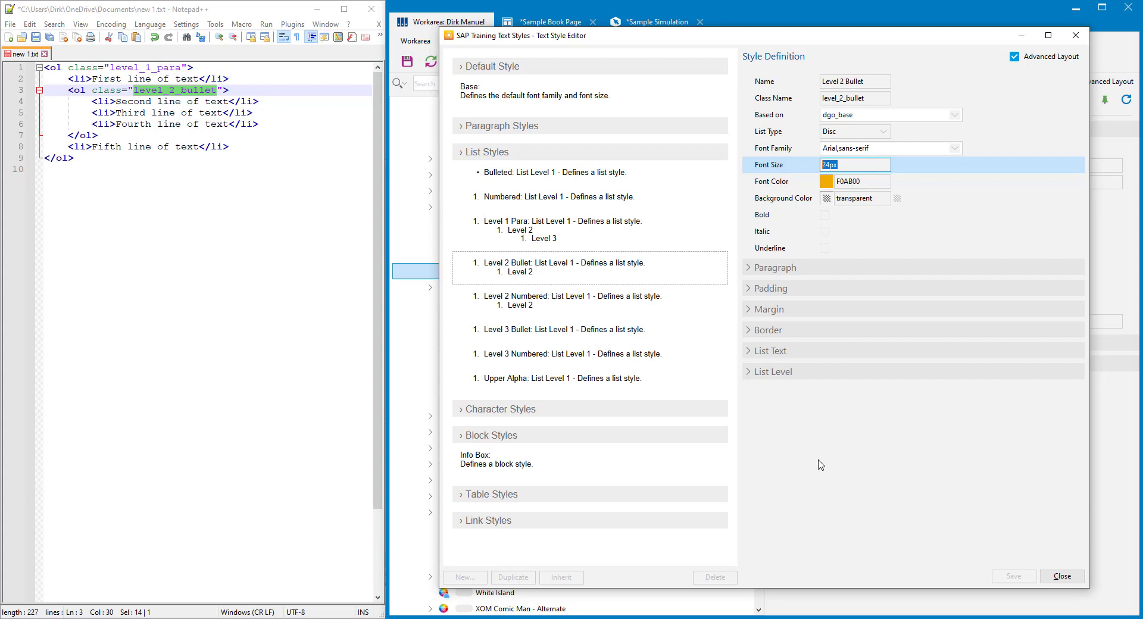
- Examine the List Level settings of the Level 1 Para style and close the Text Style Editor
left_click(534, 239)
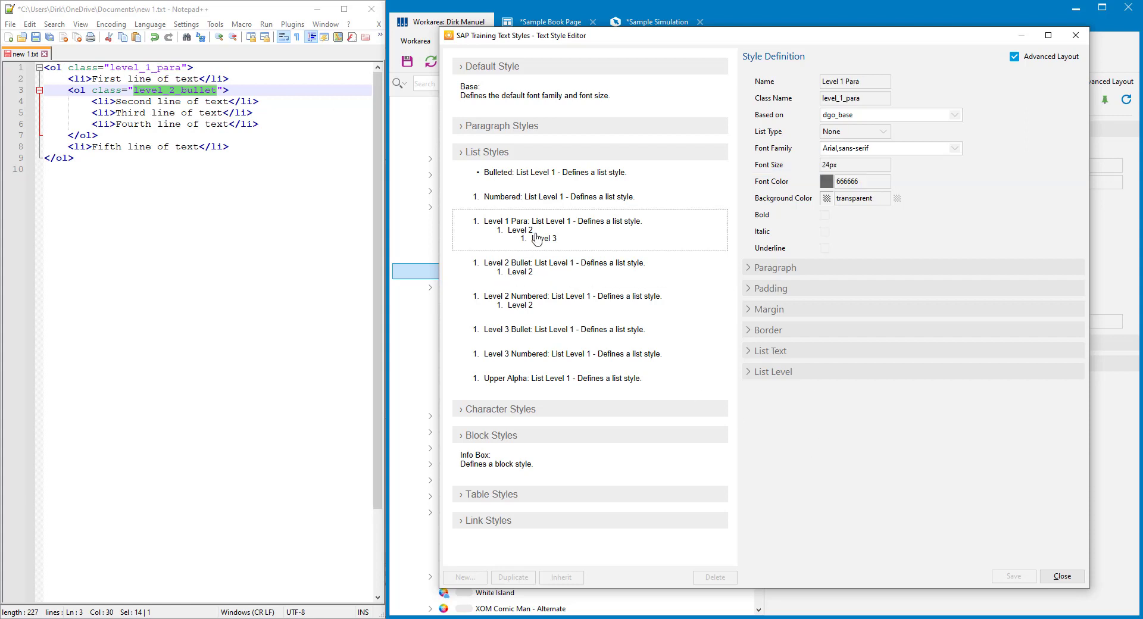
left_click(748, 373)
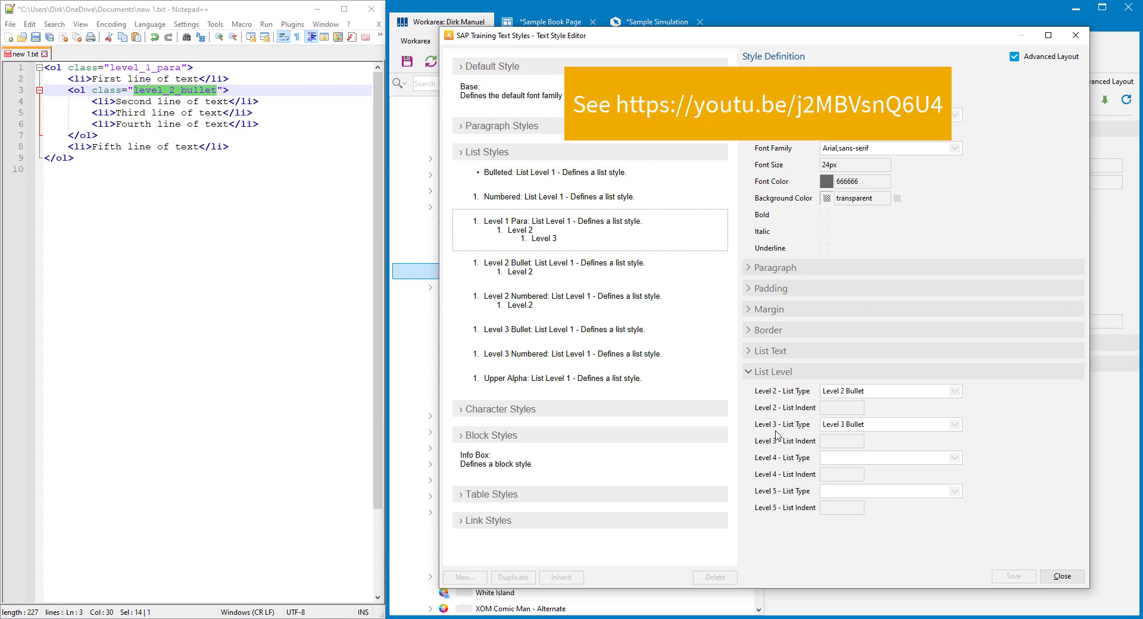
left_click(1068, 578)
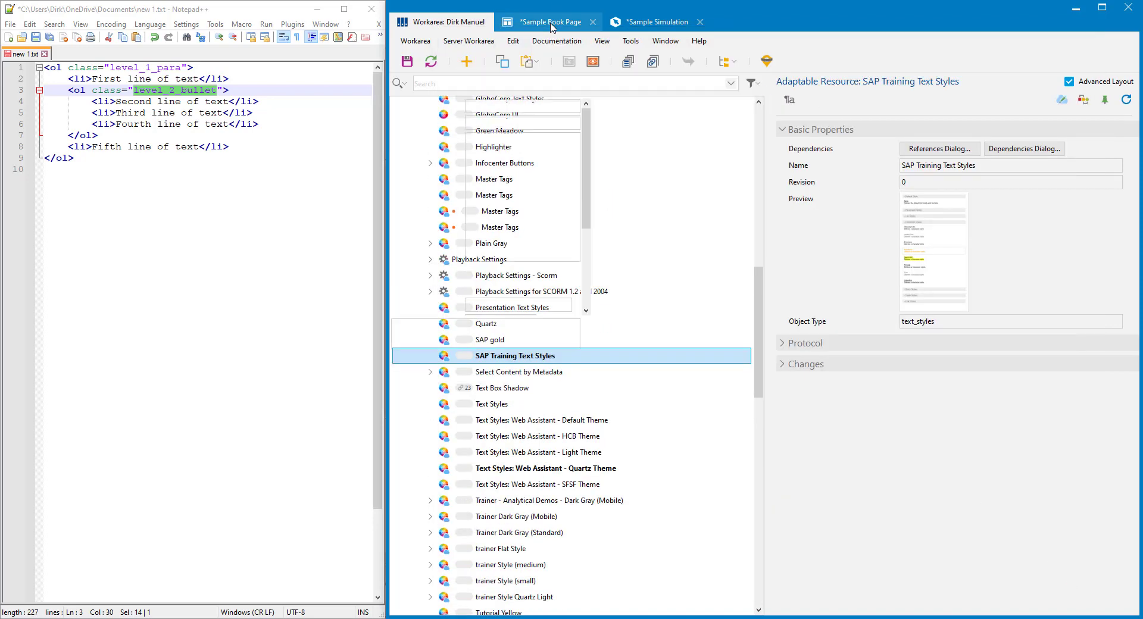
- Open the Content text on the Sample Book Page for editing and indent "Third line of text" by one level
left_click(553, 24)
double_click(865, 435)
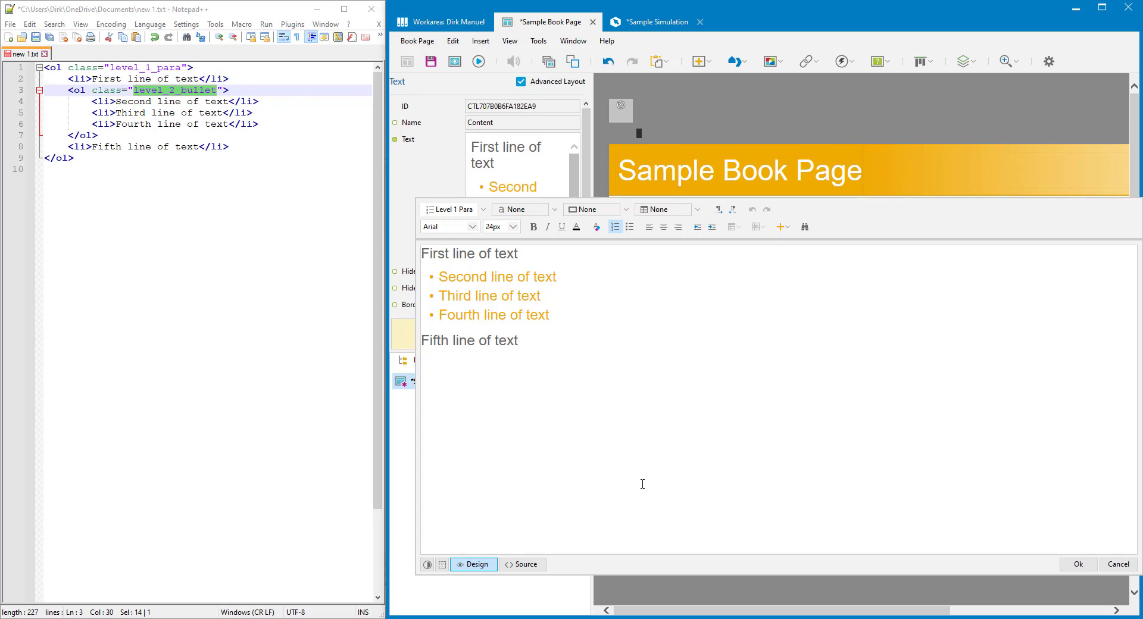
mouse_move(452, 618)
left_click_drag(446, 296, 541, 295)
left_click(519, 294)
left_click(713, 227)
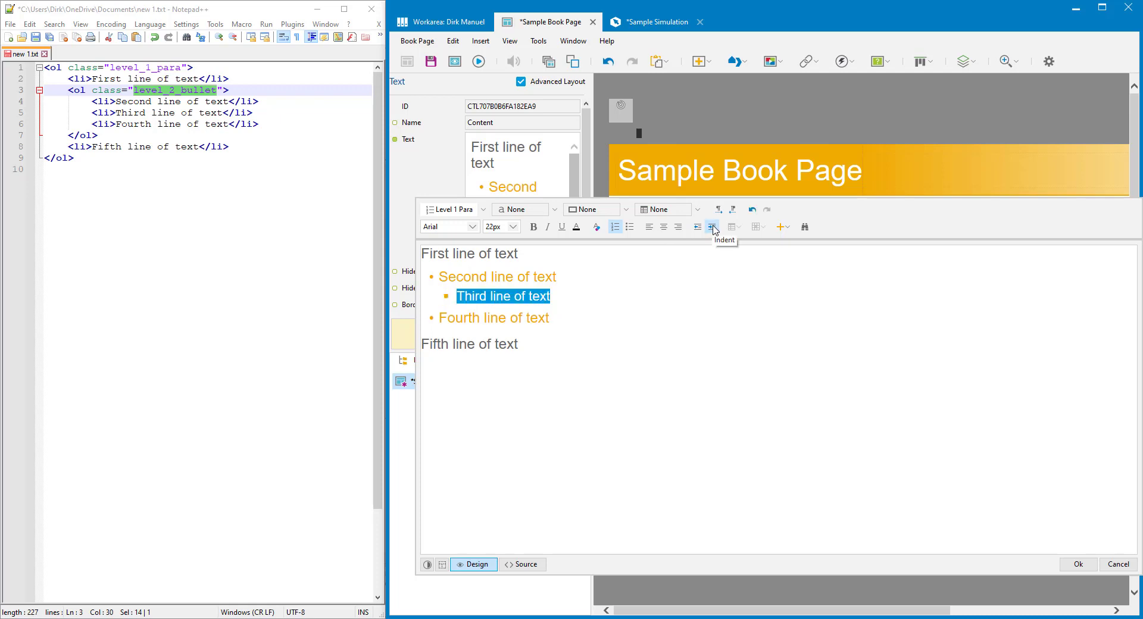
left_click(568, 295)
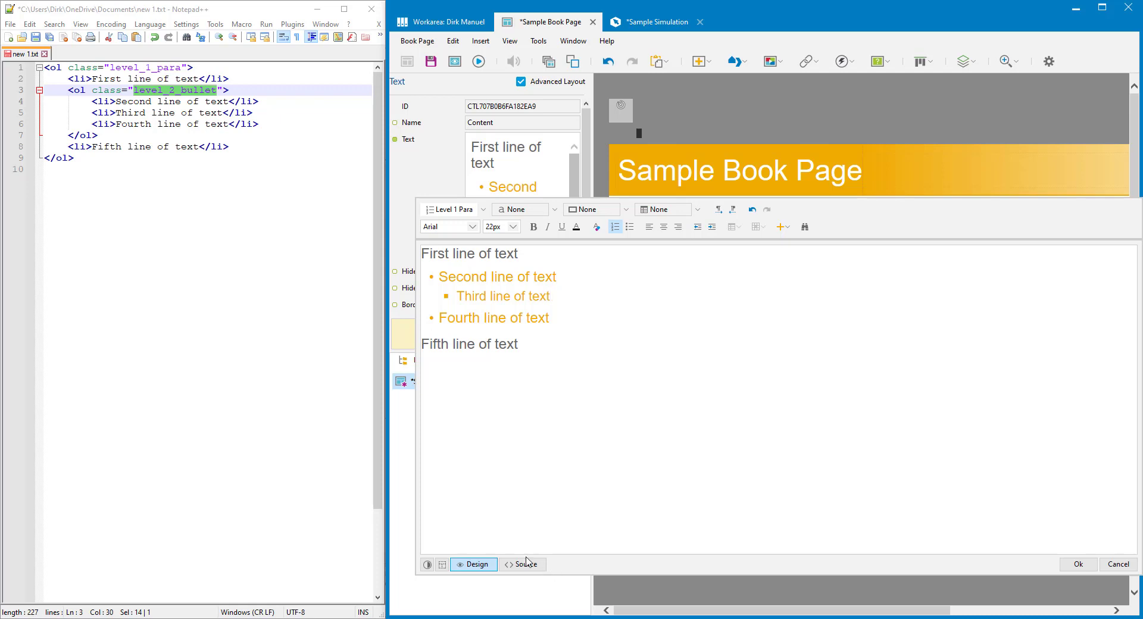
- View the HTML source of the list with its level_3_bullet sublist and return to the design view
left_click(525, 564)
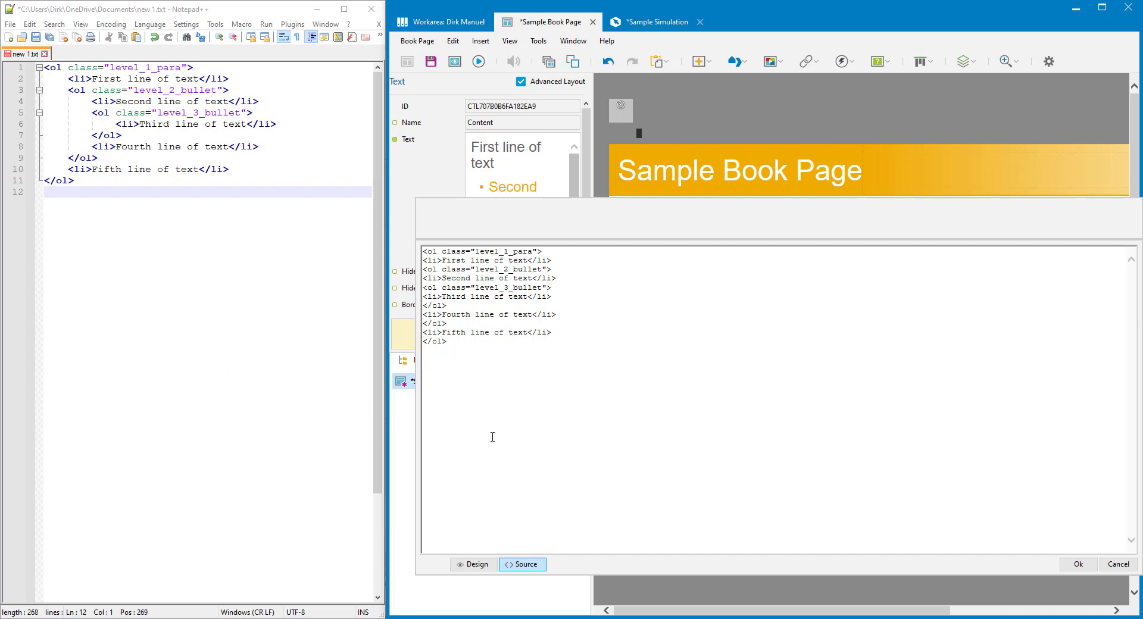
left_click(472, 566)
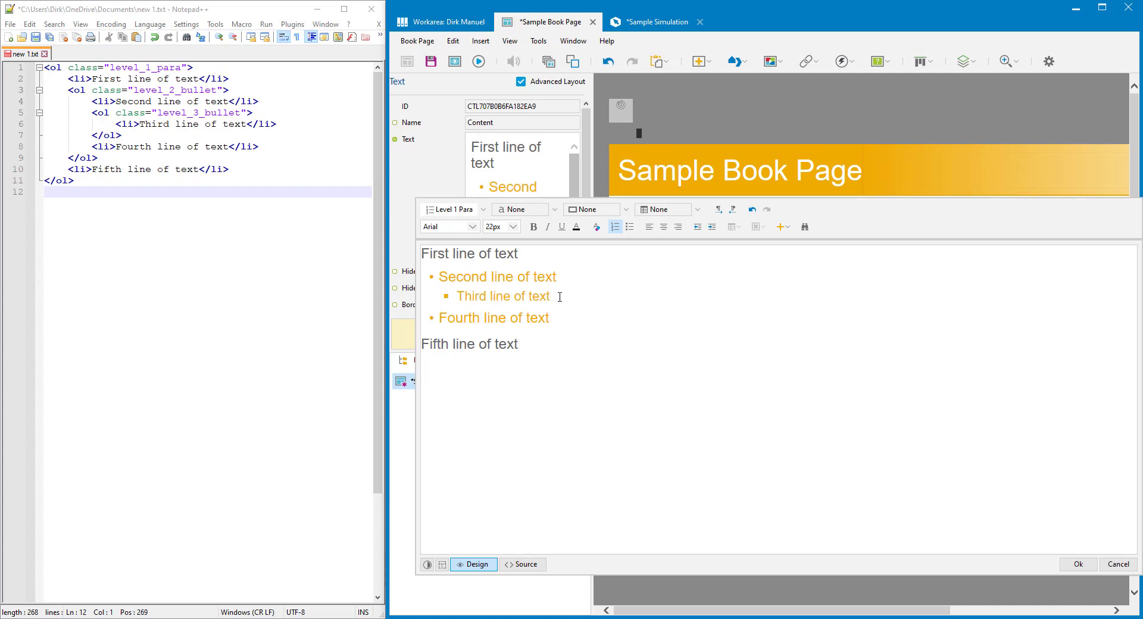
- Outdent "Third line of text" by two levels, check the list's HTML source and return to the design view
left_click(697, 227)
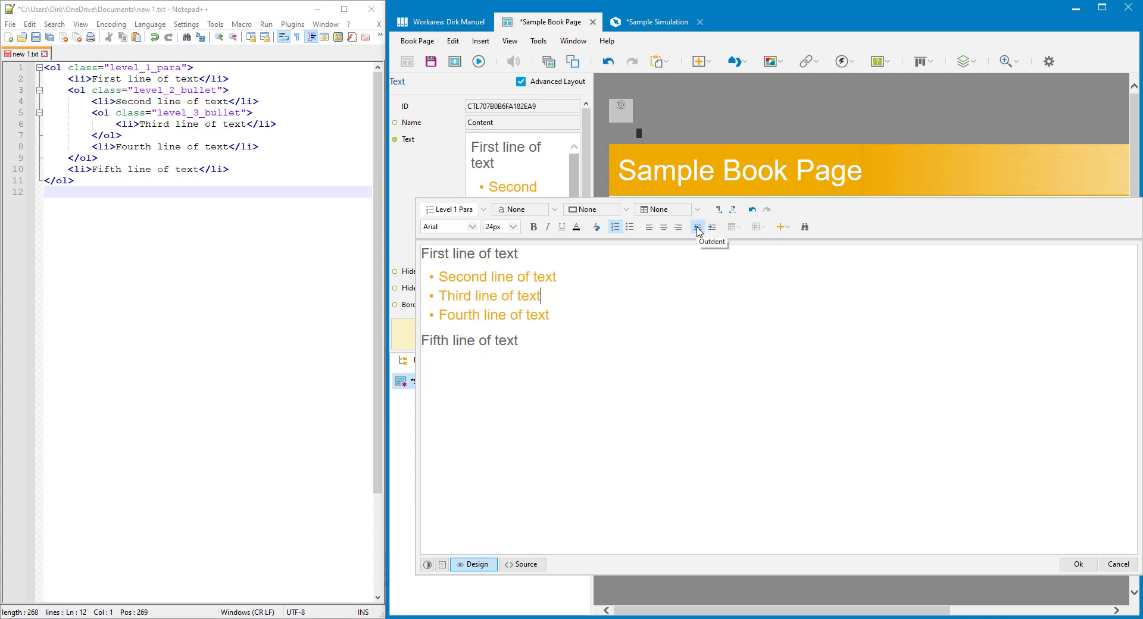
left_click(697, 227)
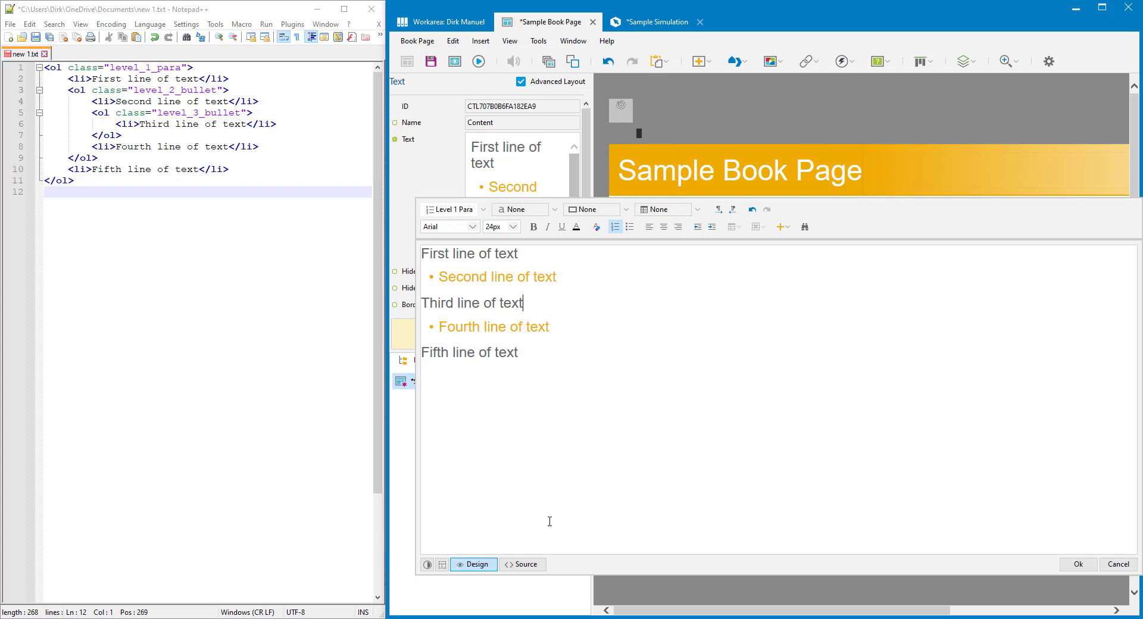
left_click(527, 565)
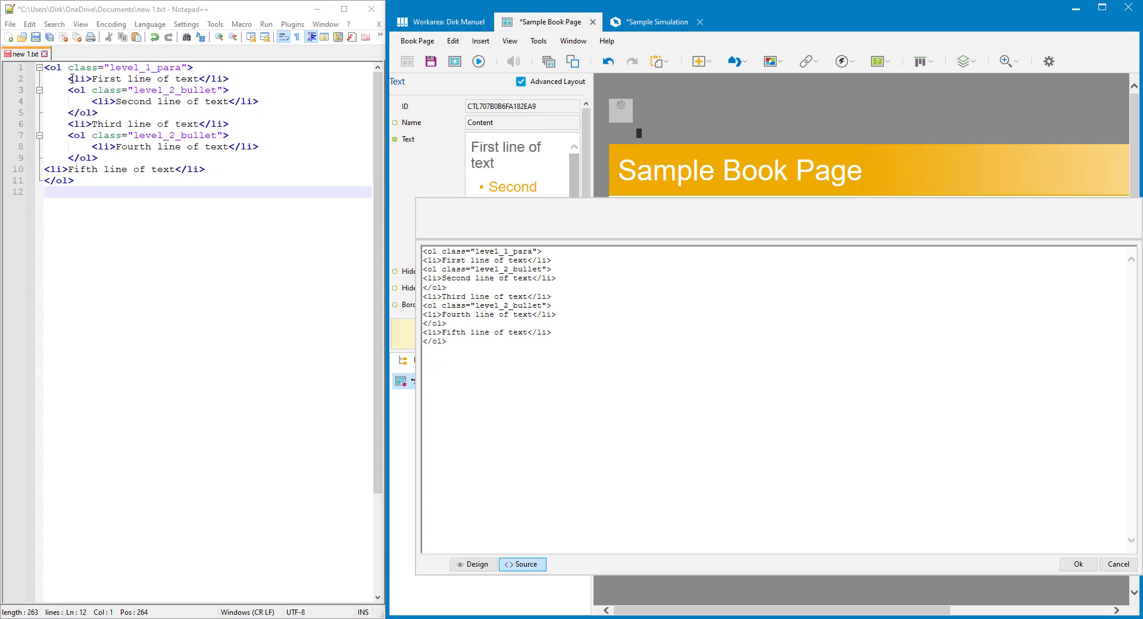
left_click(475, 565)
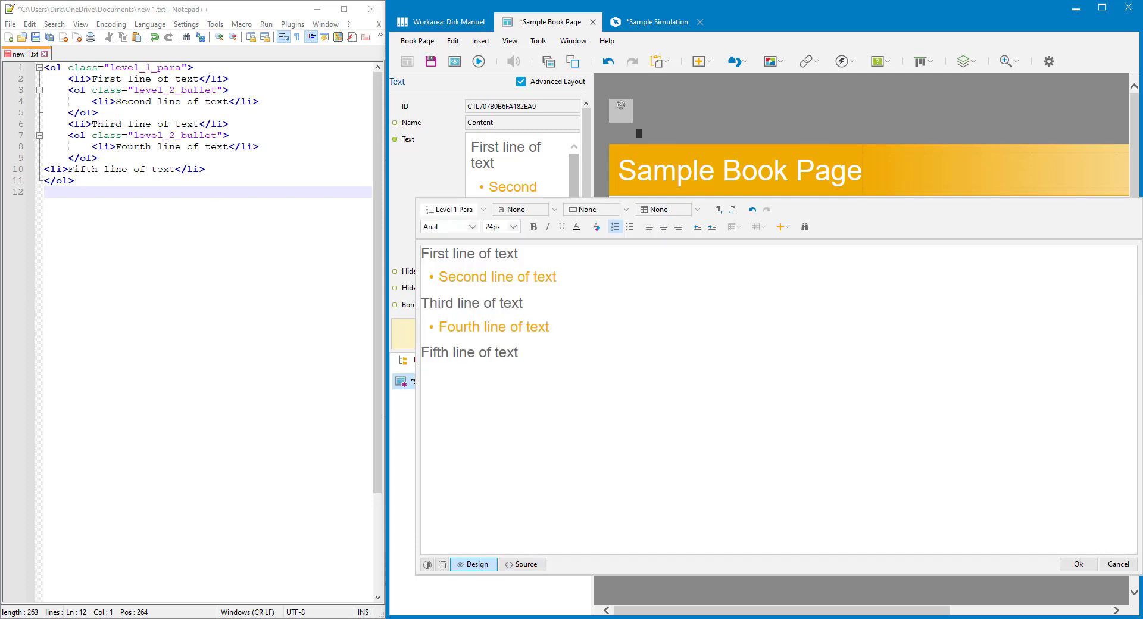
- Examine the two level_2_bullet lists and the third and fifth lines of the outer list in the Notepad++ copy
left_click_drag(115, 101, 230, 102)
left_click(119, 107)
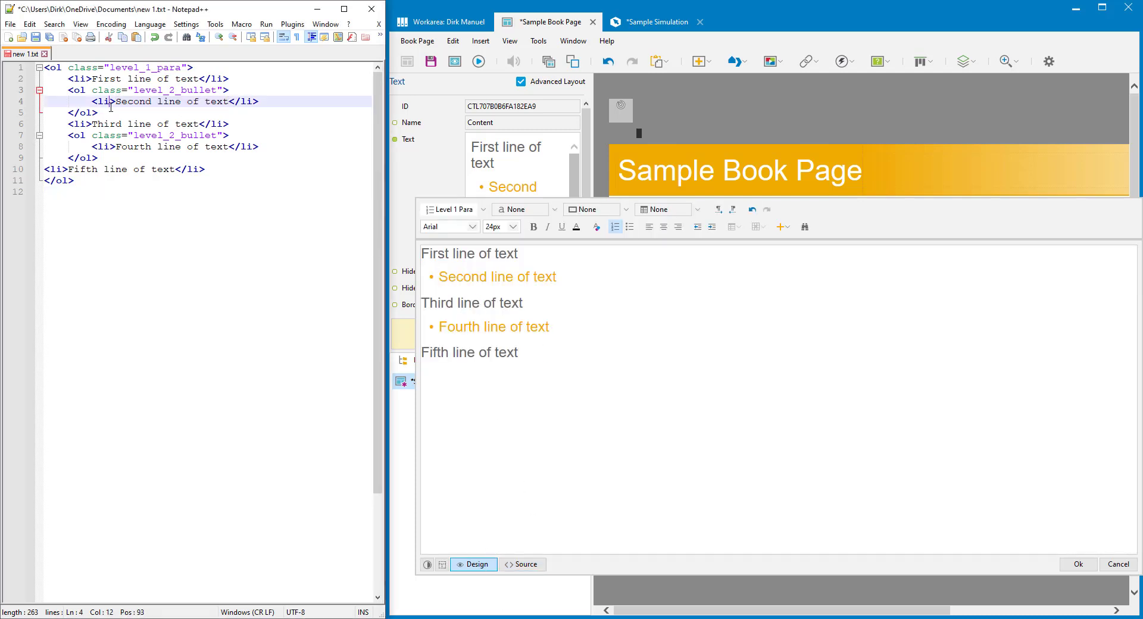
left_click_drag(68, 90, 135, 112)
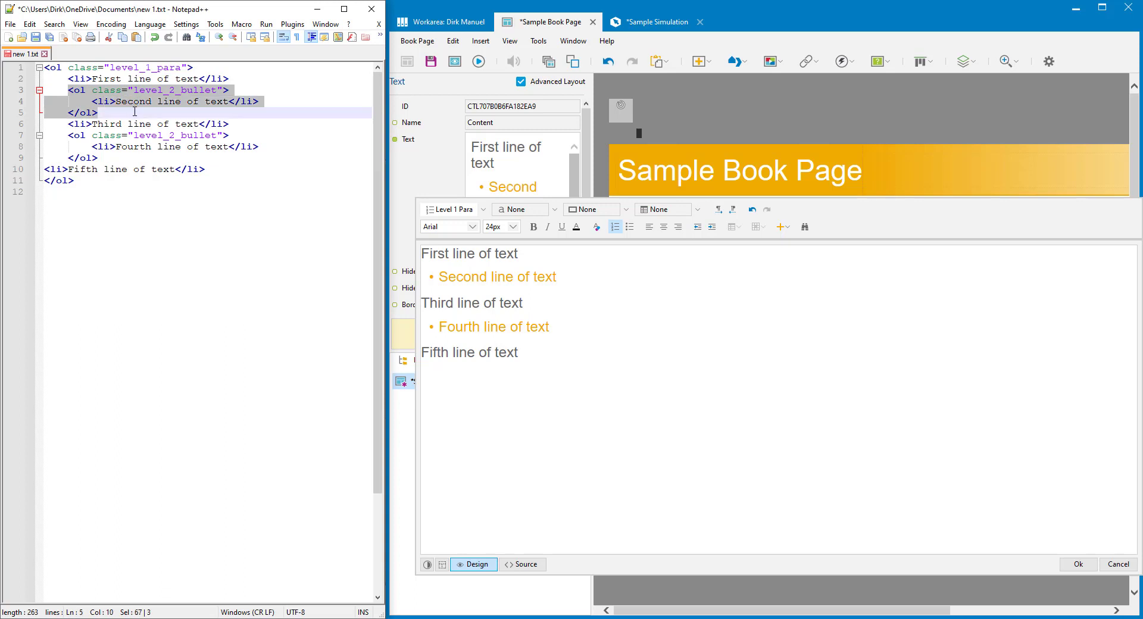
left_click(94, 125)
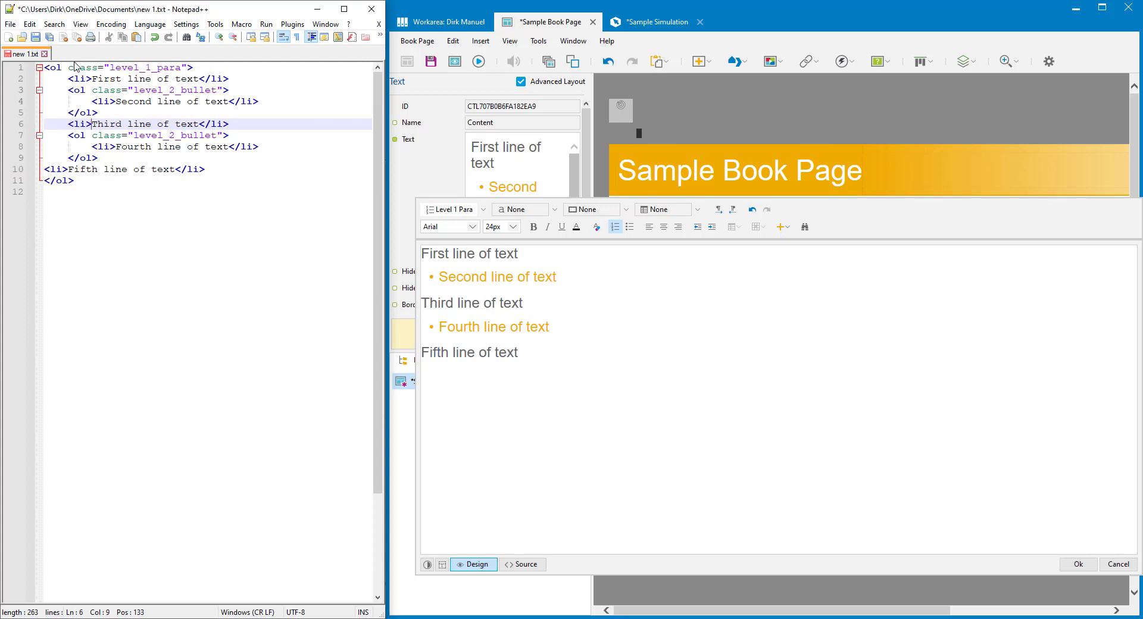
left_click_drag(67, 135, 200, 156)
left_click(199, 151)
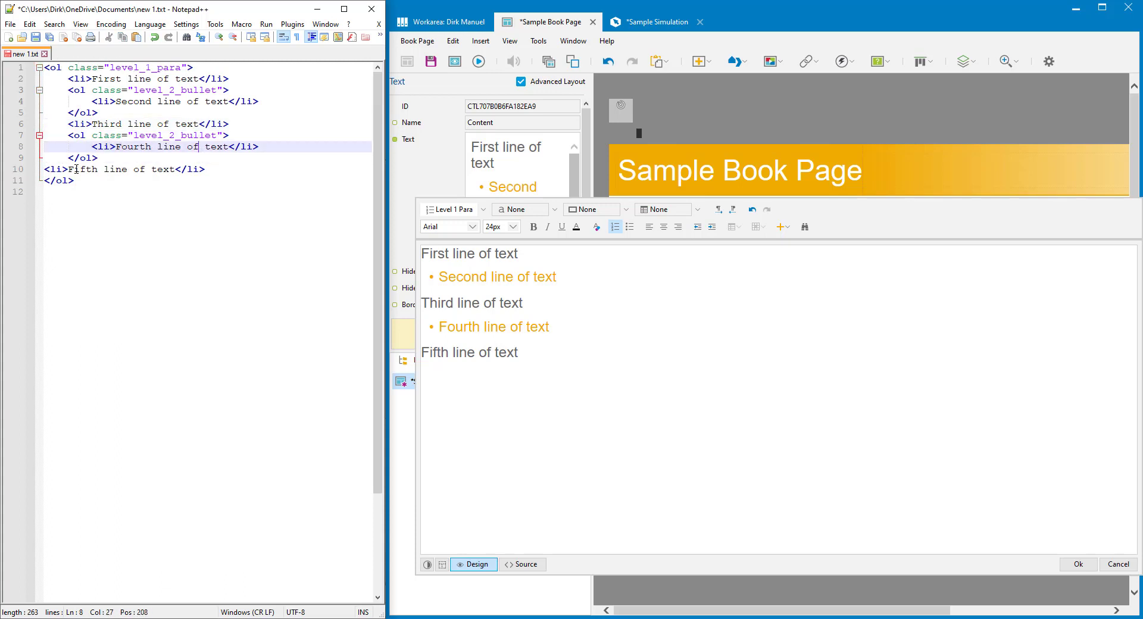
left_click(100, 169)
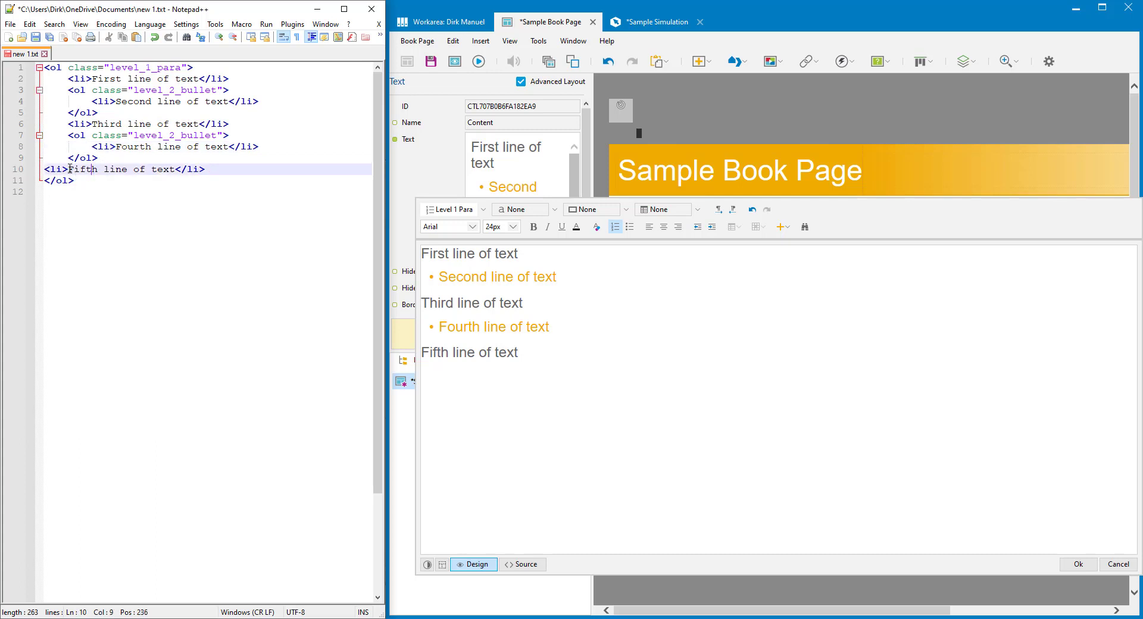
left_click(132, 234)
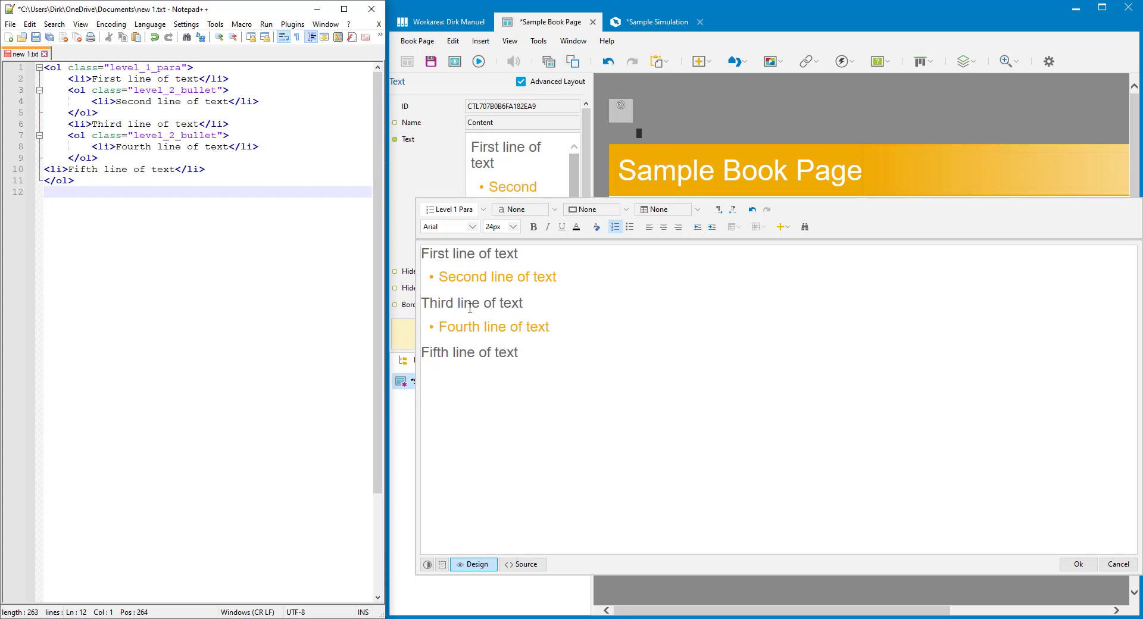
- Indent "Third line of text" by one level in the Content text and view the list's HTML source
left_click(446, 304)
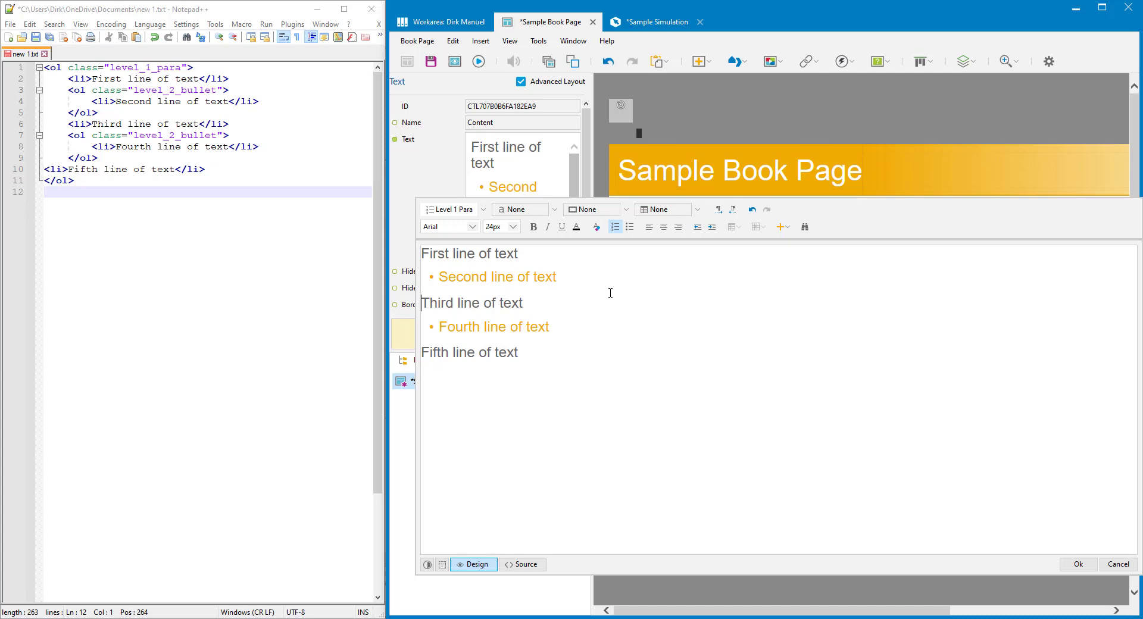
left_click(713, 227)
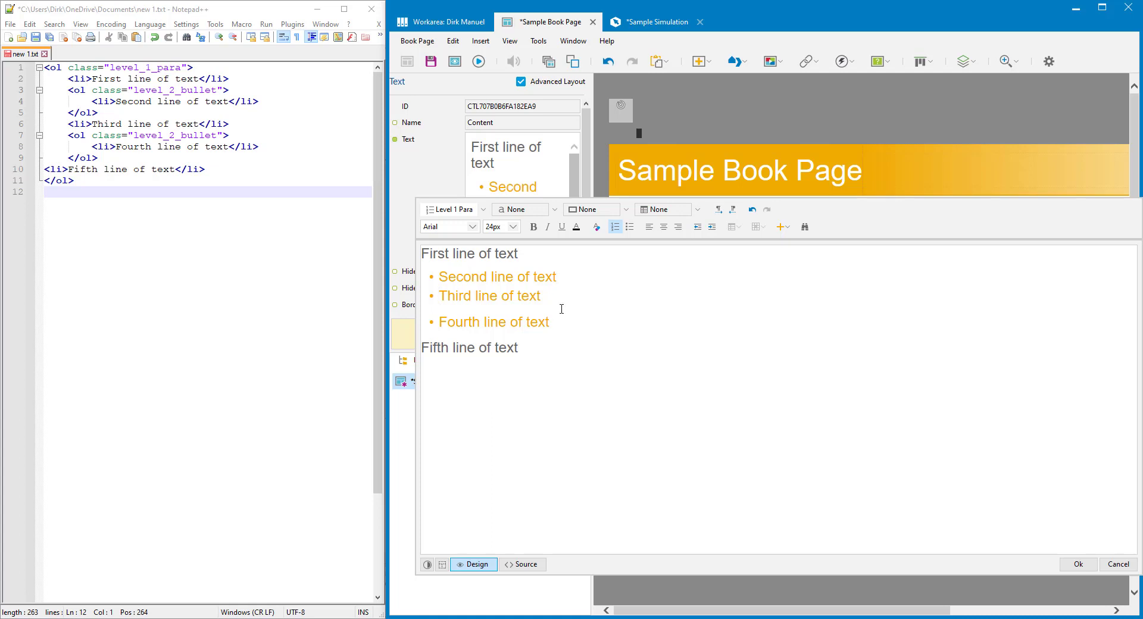
left_click(526, 566)
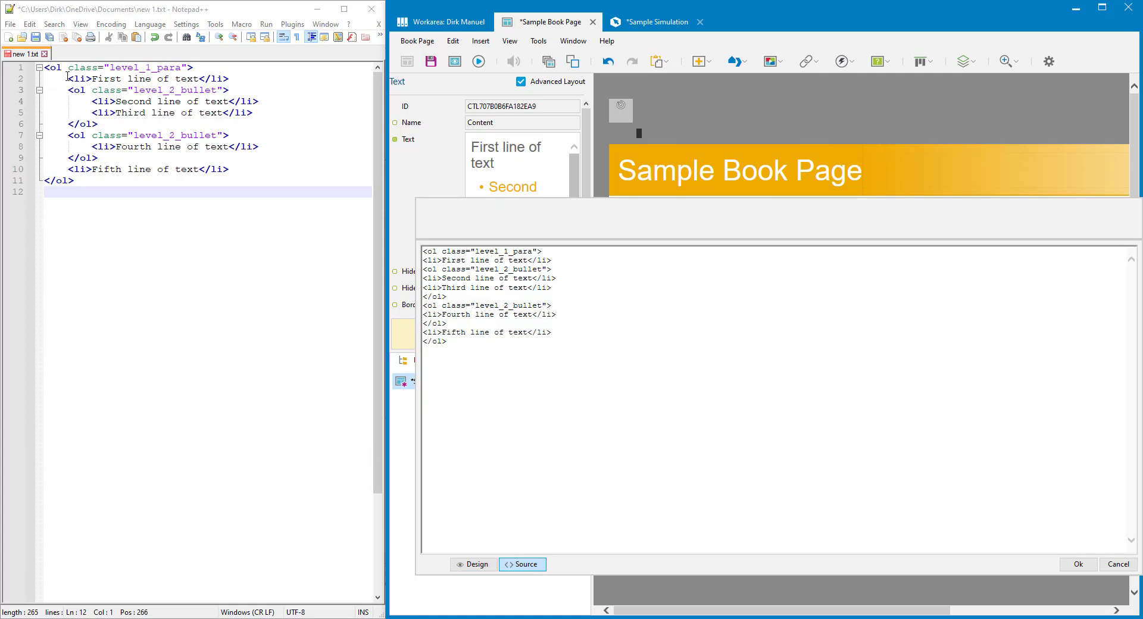
- Examine the first line and the two consecutive level_2_bullet ol blocks in the Notepad++ copy
left_click_drag(91, 78, 207, 78)
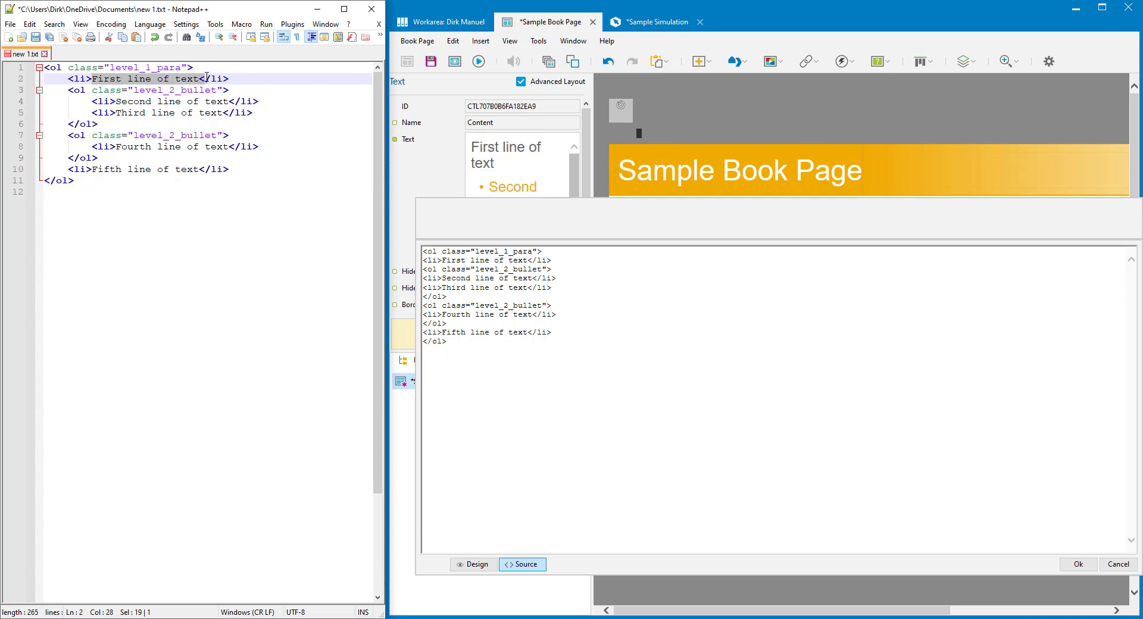
left_click(47, 90)
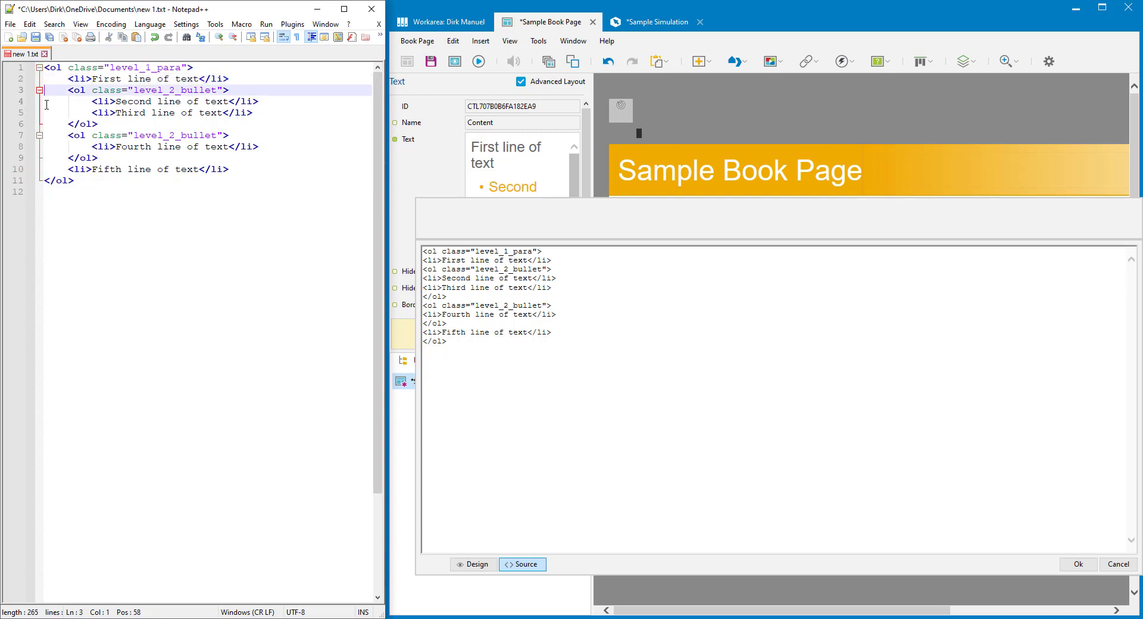
left_click_drag(46, 104, 42, 134)
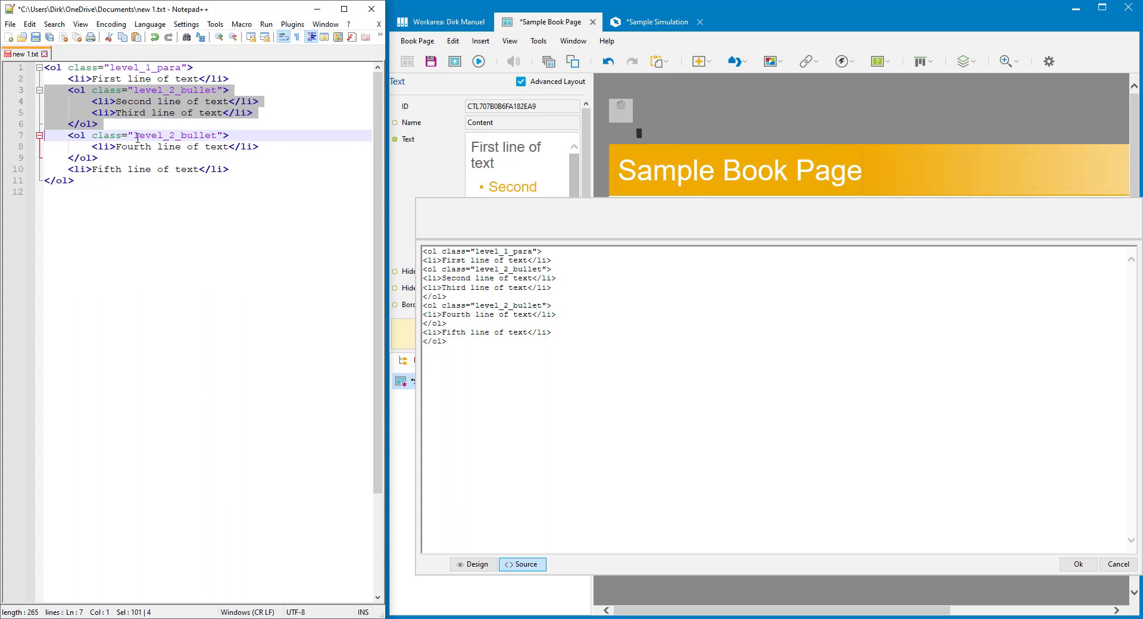
left_click_drag(133, 135, 217, 136)
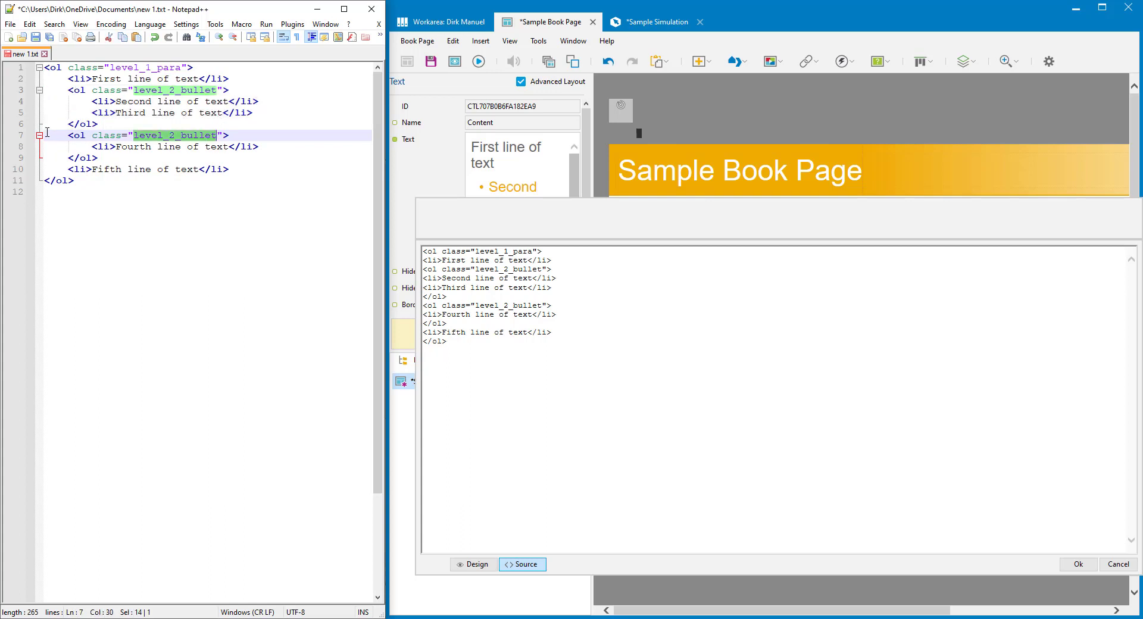
left_click_drag(43, 135, 40, 167)
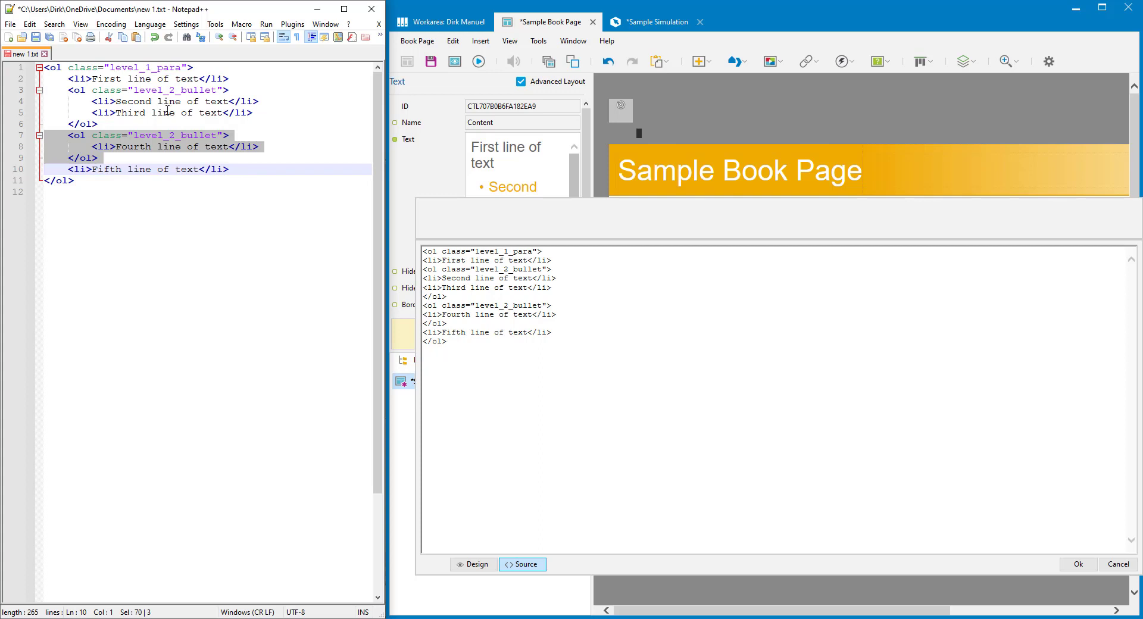
- Examine the two level_2_bullet lists and the closing and opening ol tags between them in the Notepad++ copy
left_click(124, 114)
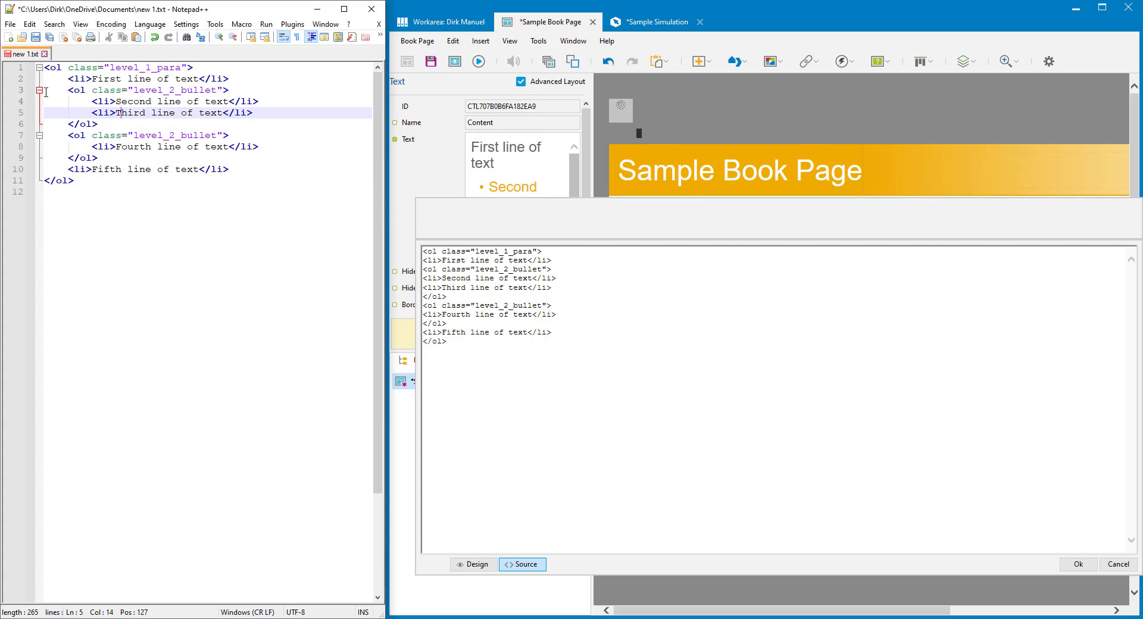
left_click_drag(44, 91, 42, 111)
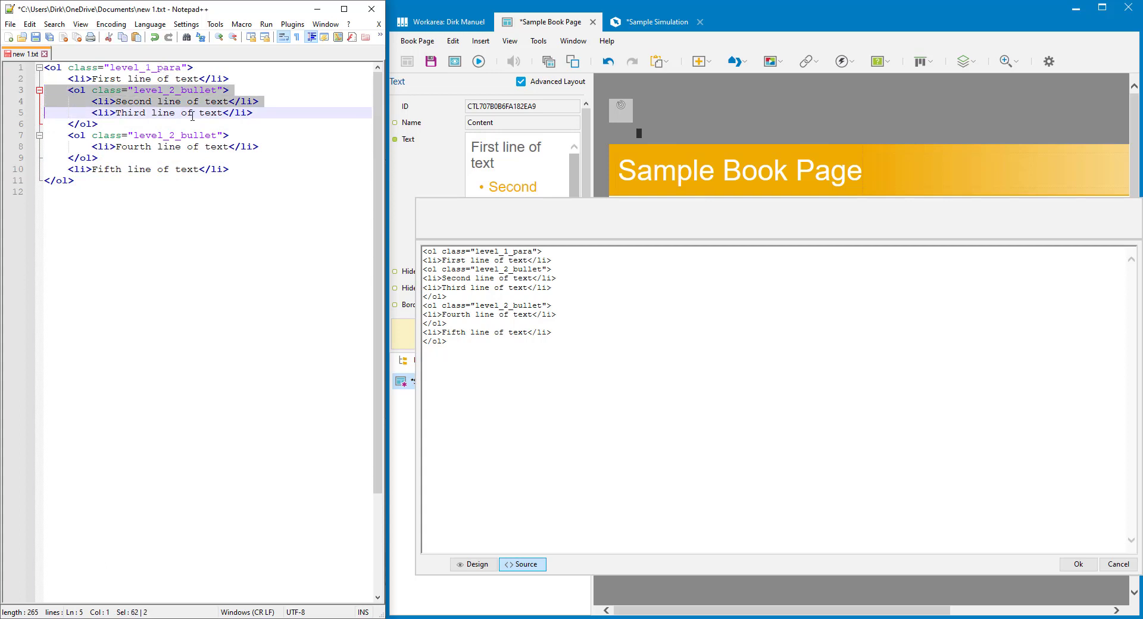
left_click_drag(48, 137, 47, 168)
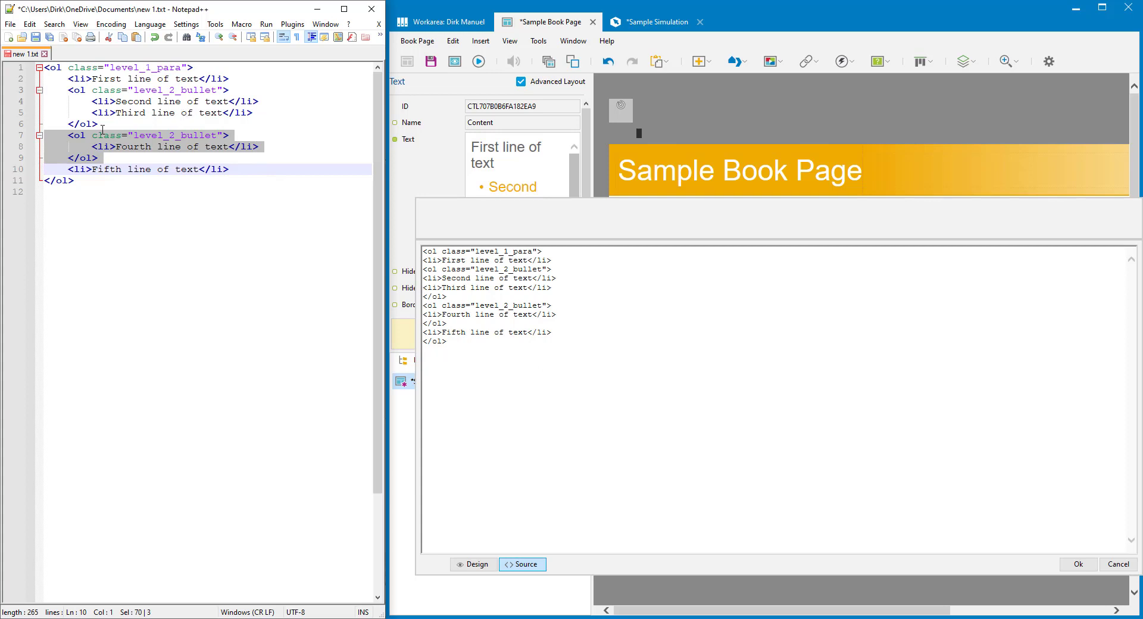
left_click(81, 125)
left_click_drag(47, 125, 46, 146)
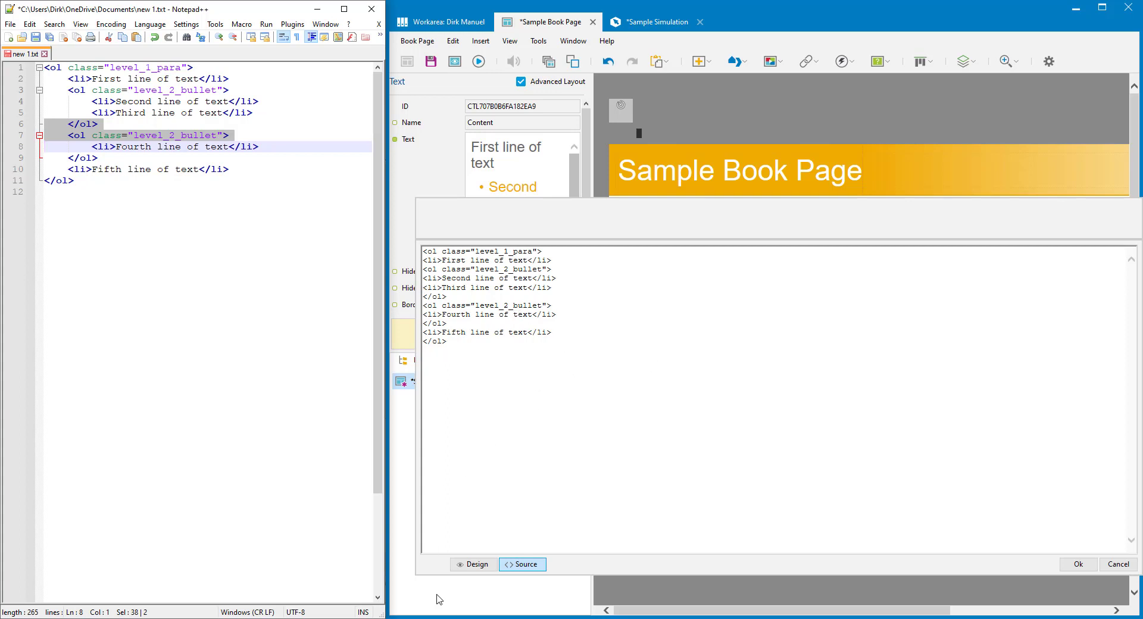
- Return to the design view and compare the gap after "Third line of text" with the adjoining ol tags in the Notepad++ copy
left_click(475, 565)
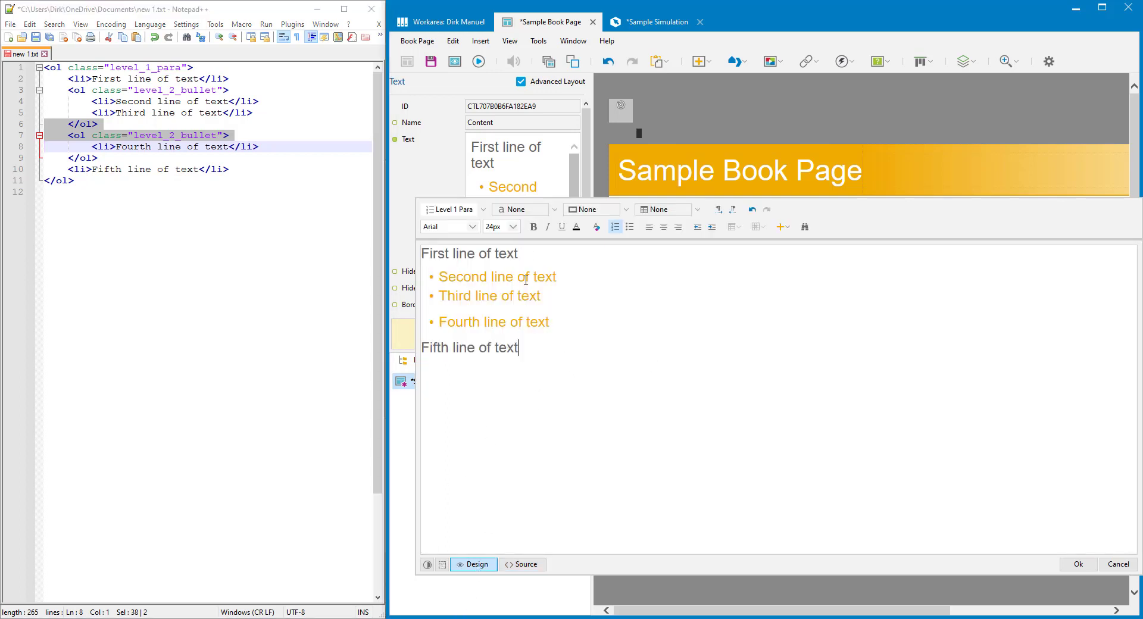
left_click(587, 294)
left_click(86, 124)
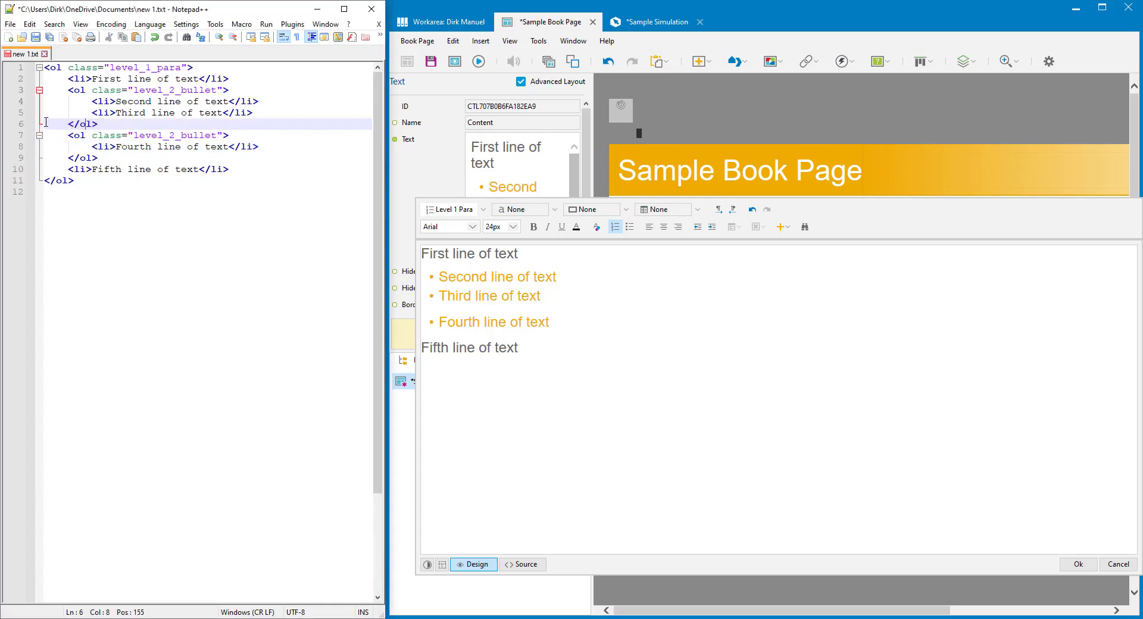
left_click_drag(46, 122, 46, 146)
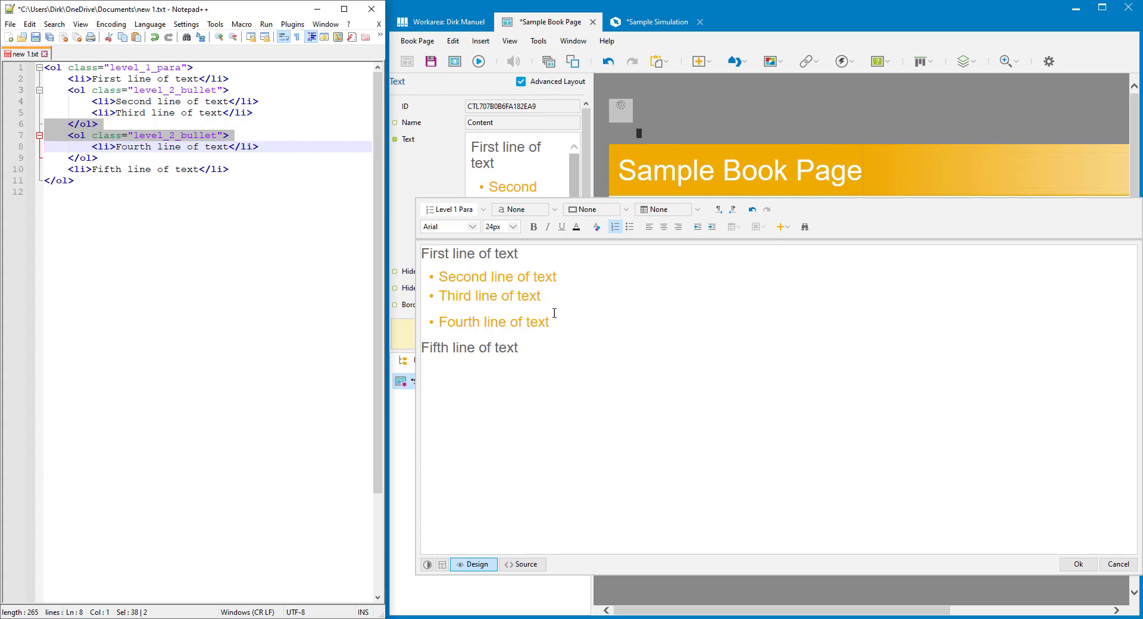
- Join "Fourth line of text" onto the third bullet, split it back onto its own line, and view the HTML source
left_click(566, 296)
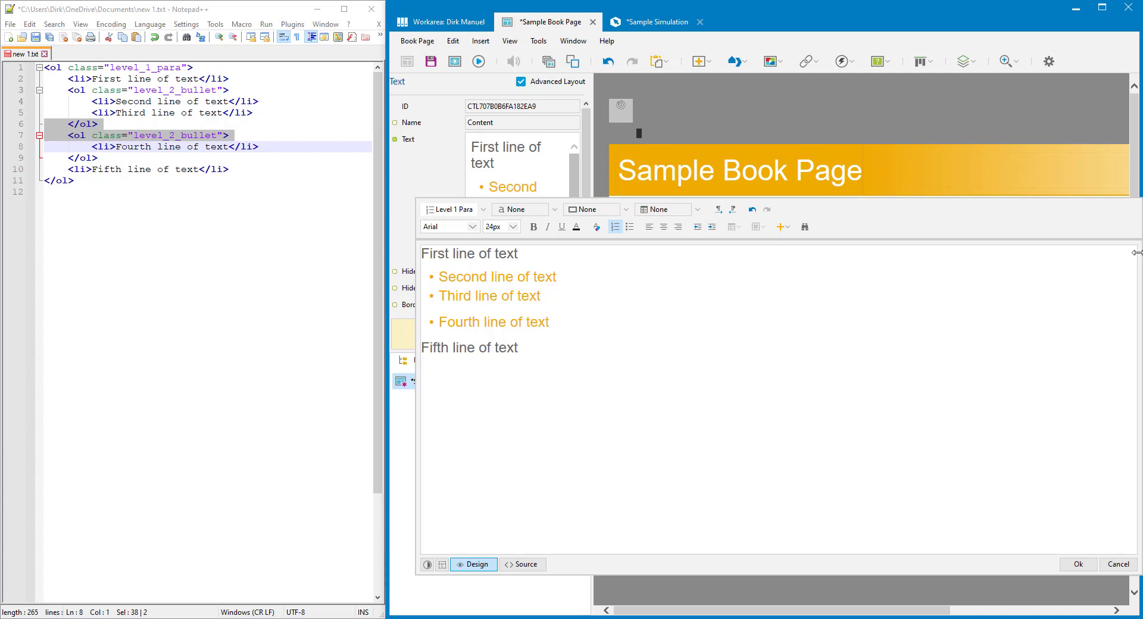
key("Delete")
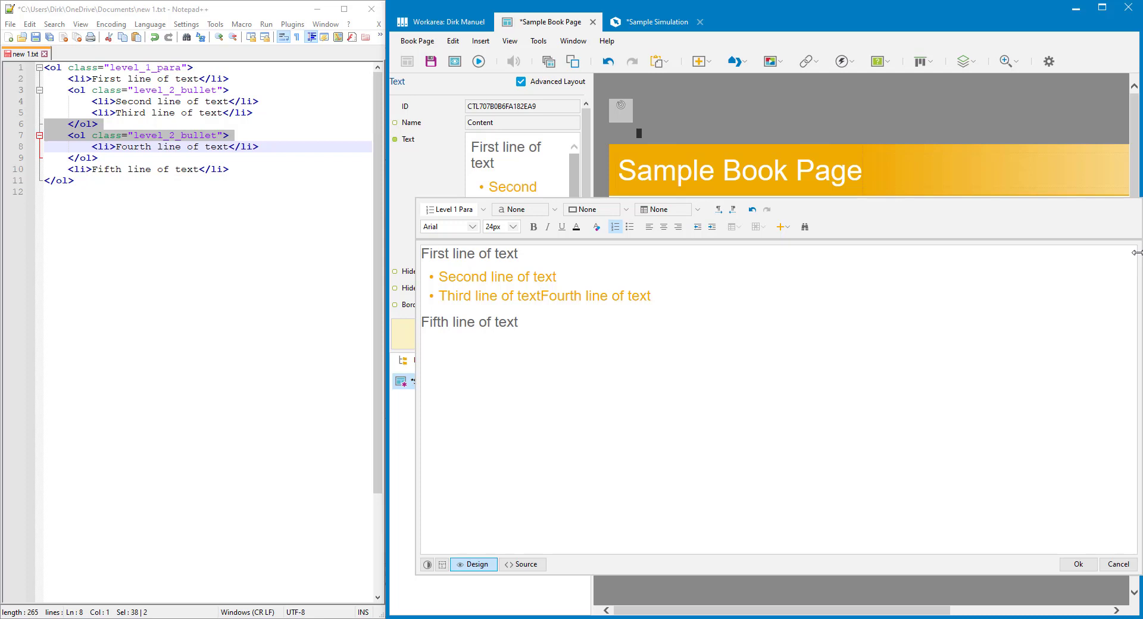
key("Return")
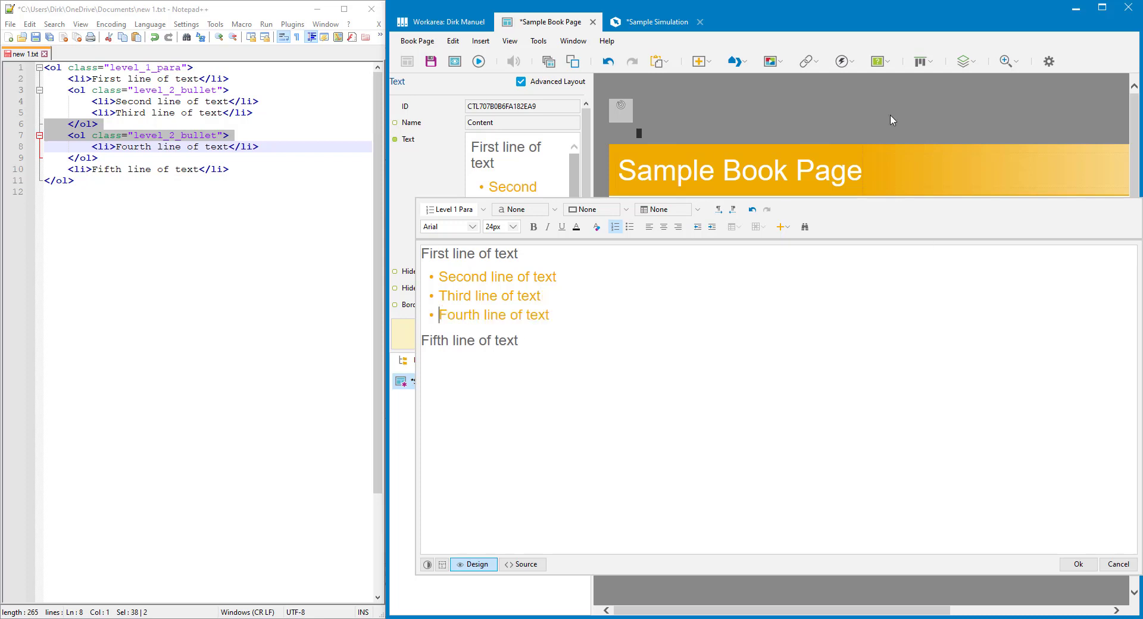
left_click(525, 566)
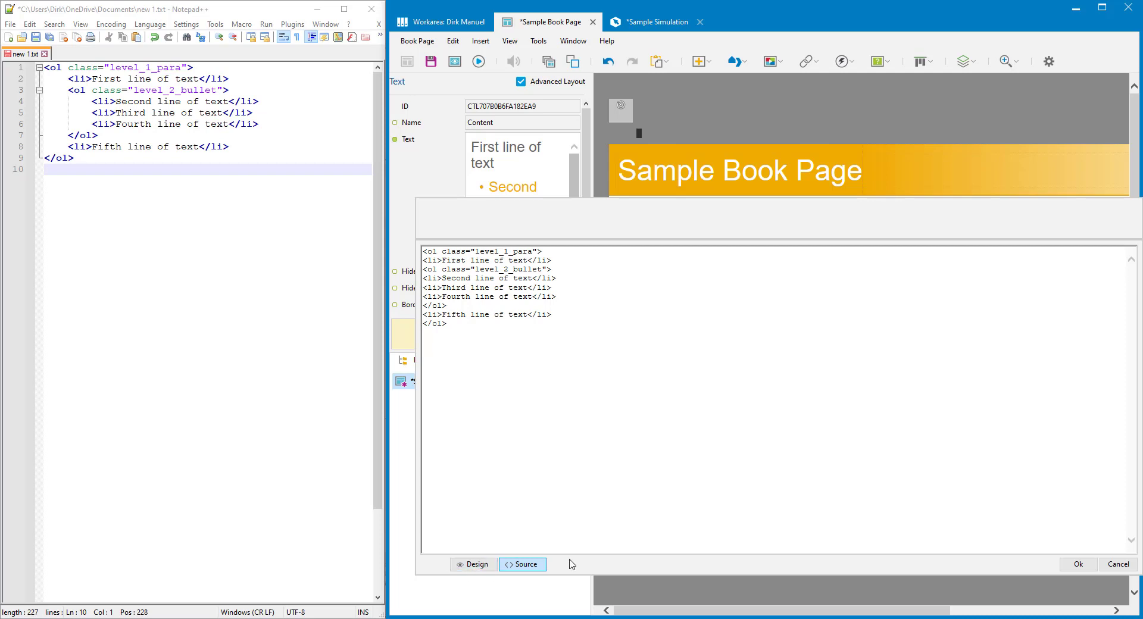
- Return to the design view and add a new line "More text" below "Fifth line of text"
left_click(473, 565)
left_click(557, 347)
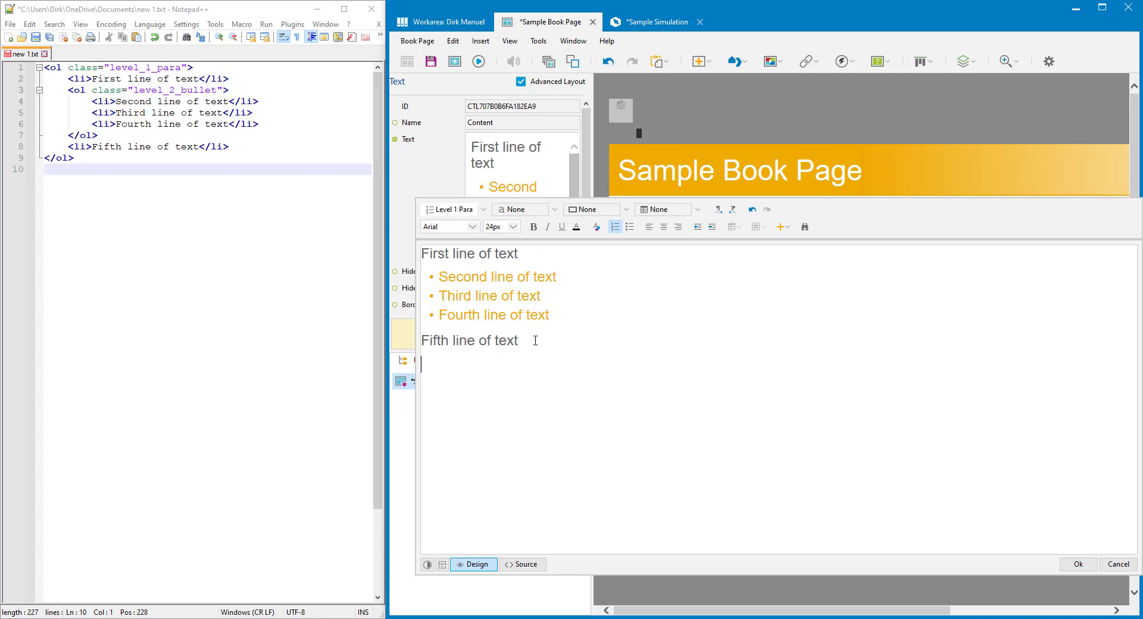
type("More text")
- Try to apply the Normal paragraph style to "More text" and undo the style change
left_click_drag(512, 365, 403, 368)
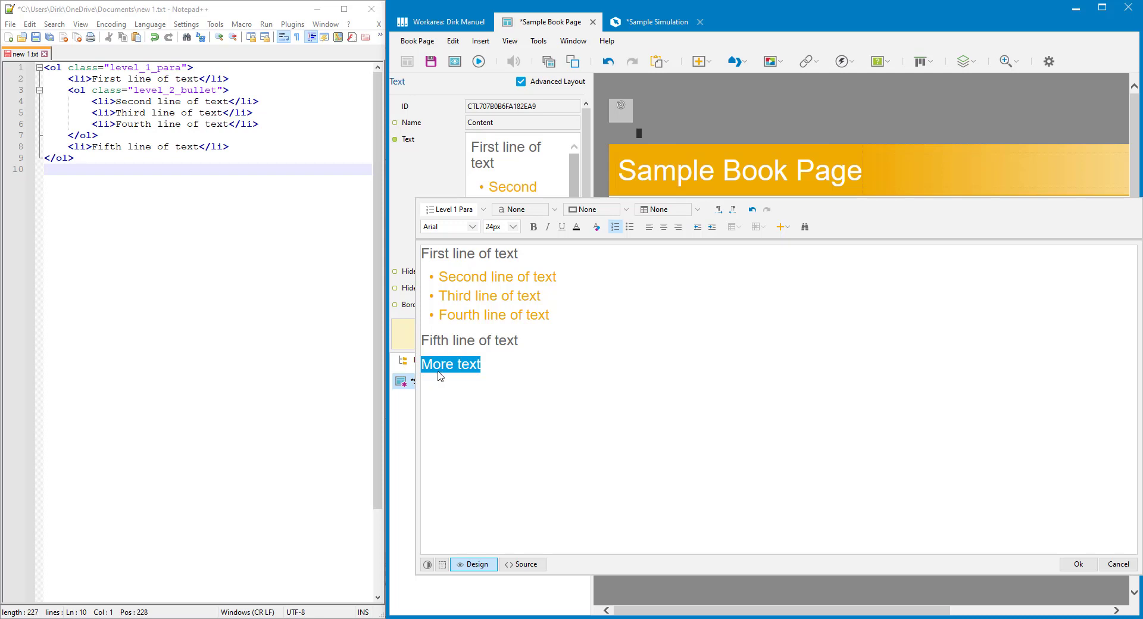
left_click(483, 209)
left_click(455, 229)
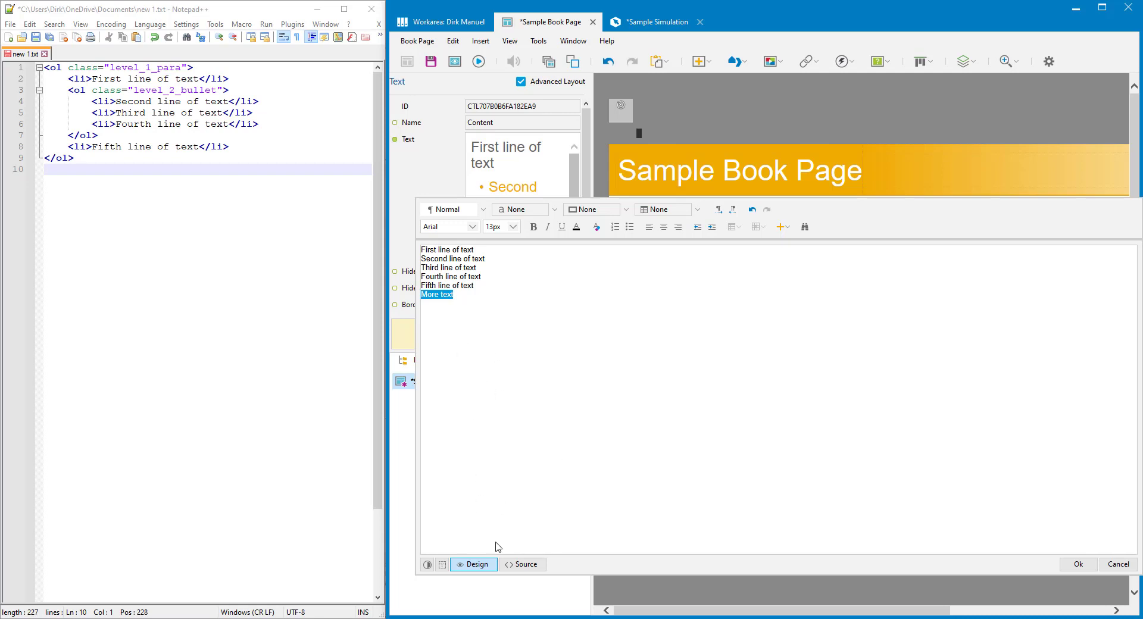
left_click(753, 209)
left_click(492, 368)
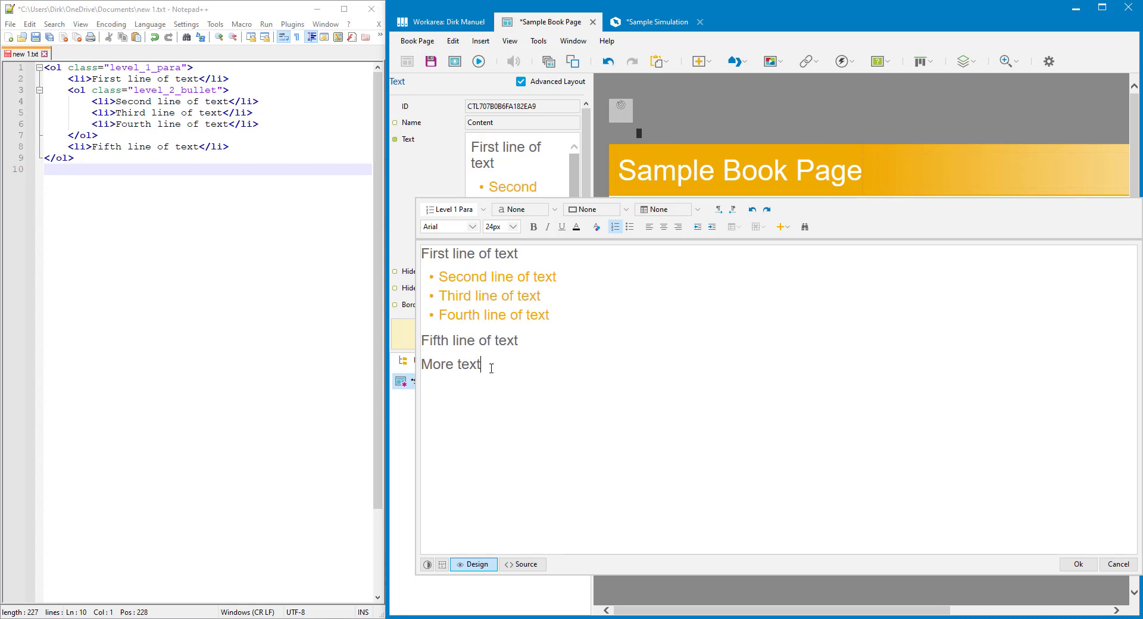
- Examine the "More text" list item and the closing ol tag in the HTML source, and return to the design view
left_click_drag(516, 365, 409, 374)
left_click(532, 566)
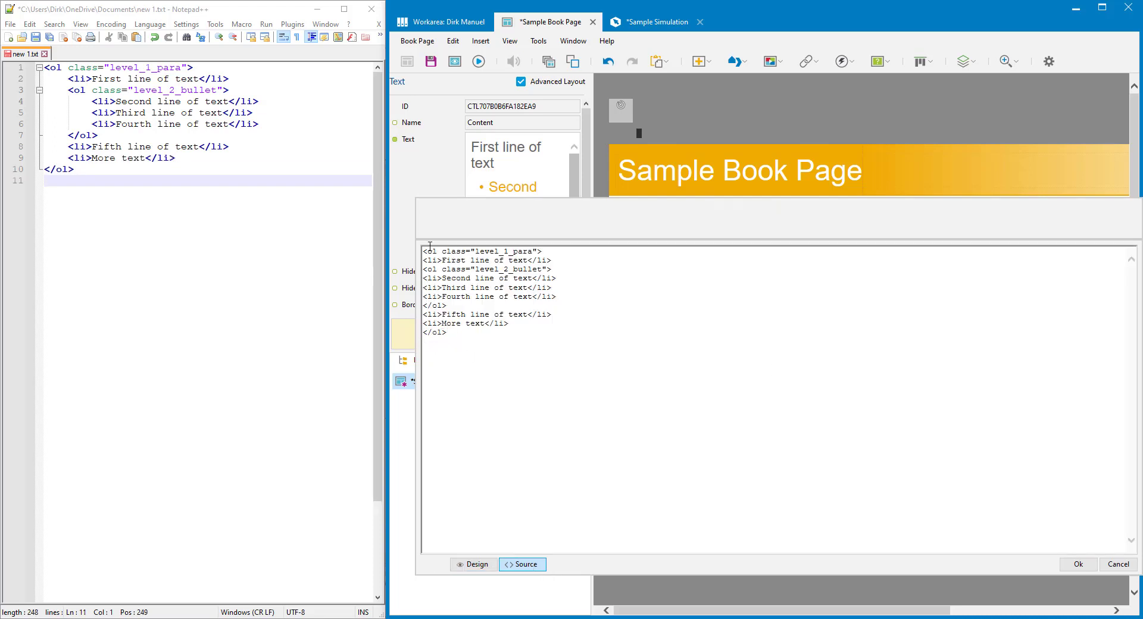
left_click(532, 314)
left_click_drag(442, 325, 485, 324)
left_click_drag(446, 333, 423, 333)
left_click(476, 565)
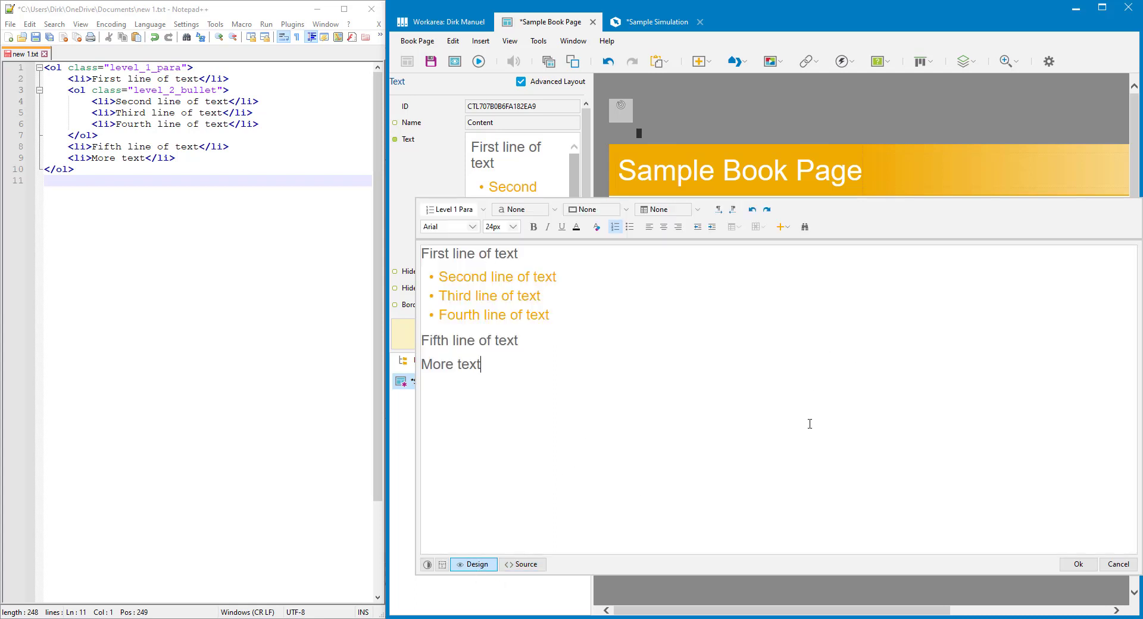
- Outdent "More text" out of the list, examine its paragraph element in the HTML source copy, and return to the design view
left_click(452, 365)
left_click(700, 233)
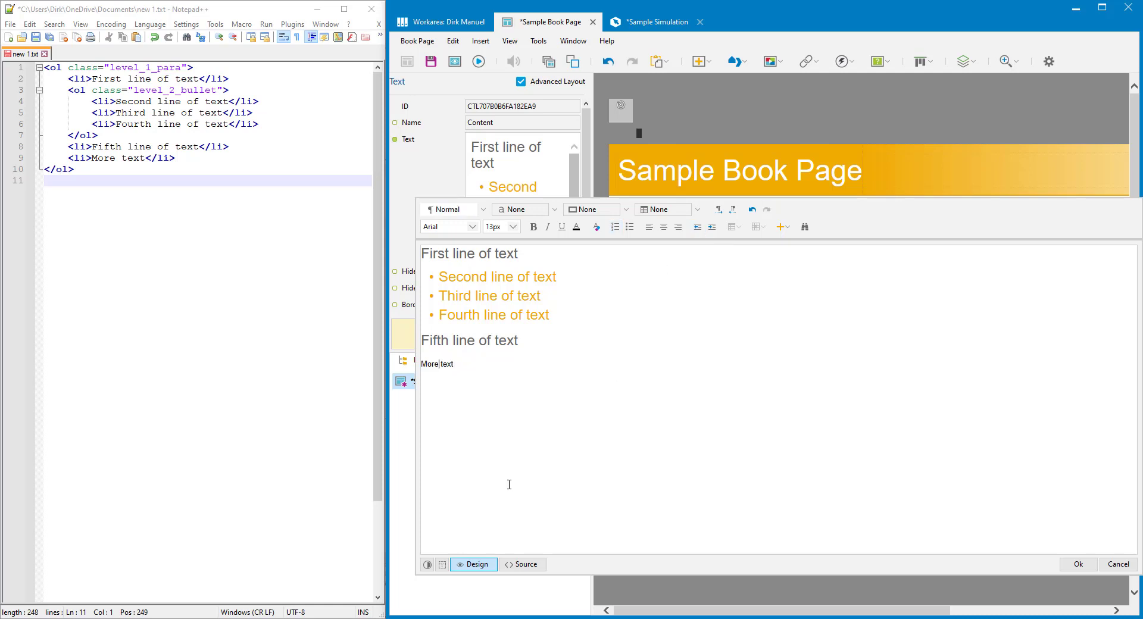
left_click(535, 565)
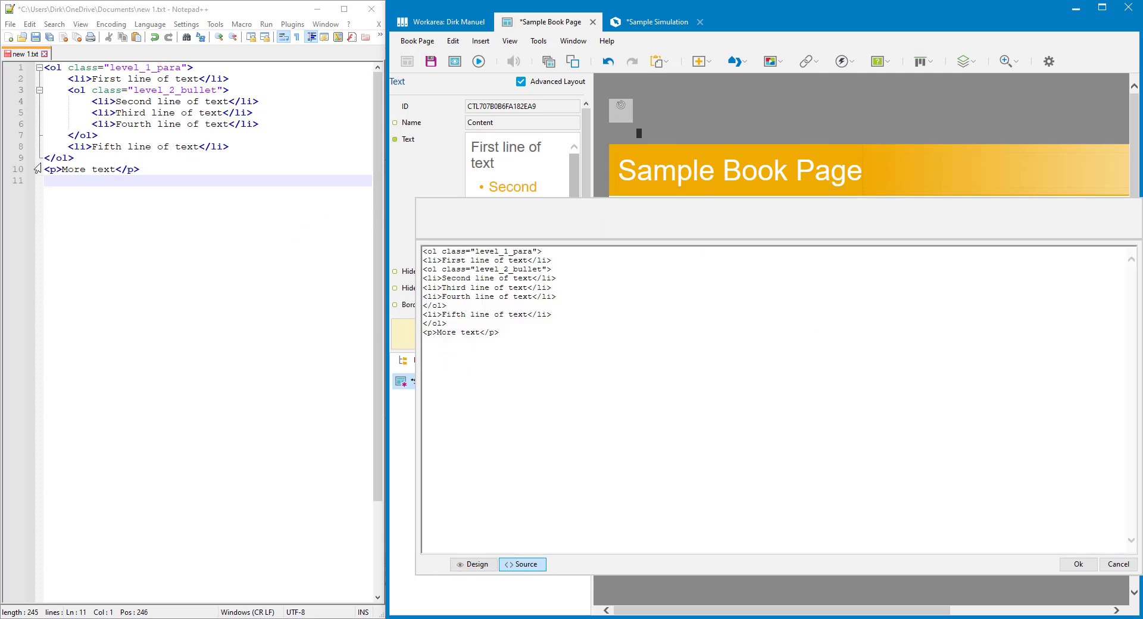
left_click_drag(143, 170, 44, 169)
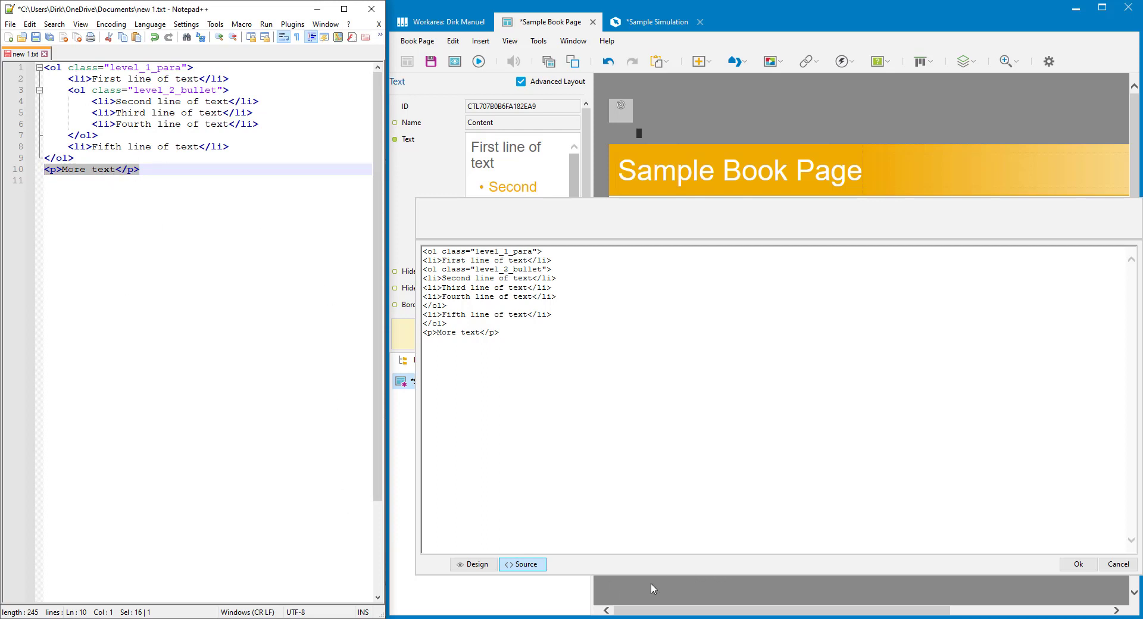
left_click(476, 565)
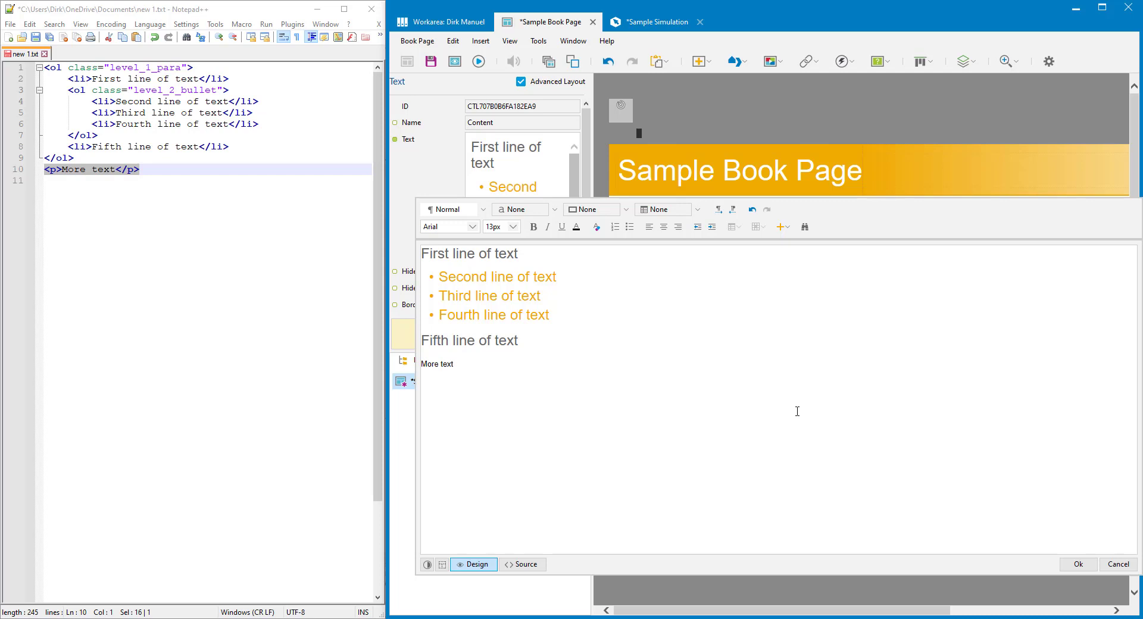
- Color the word "Second" in the first bullet red (FF0000)
double_click(460, 277)
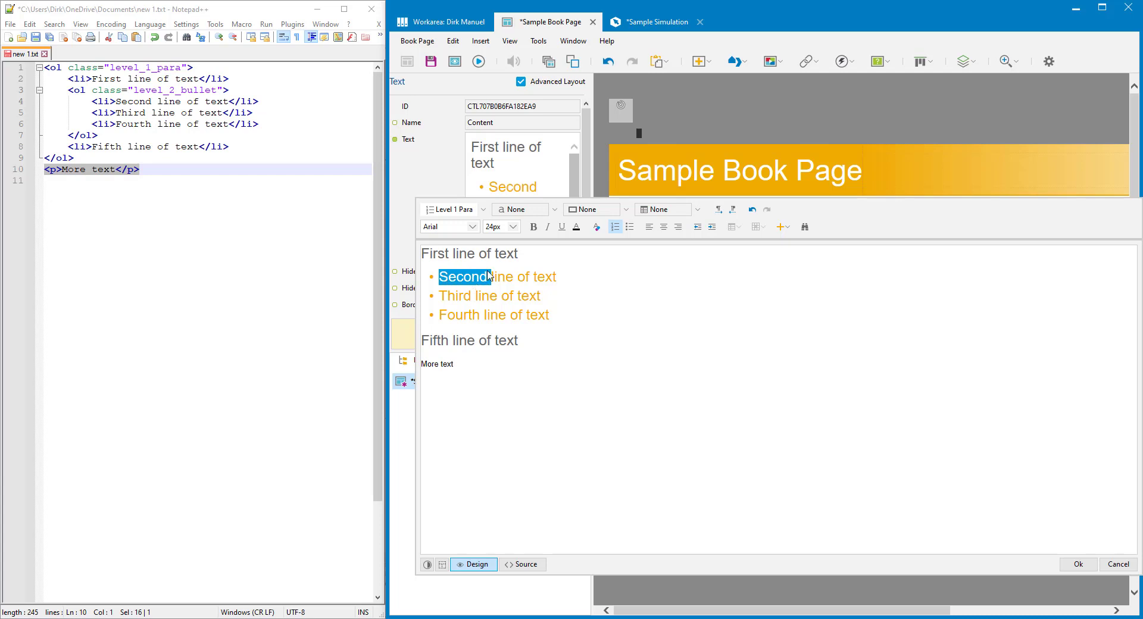
left_click(576, 227)
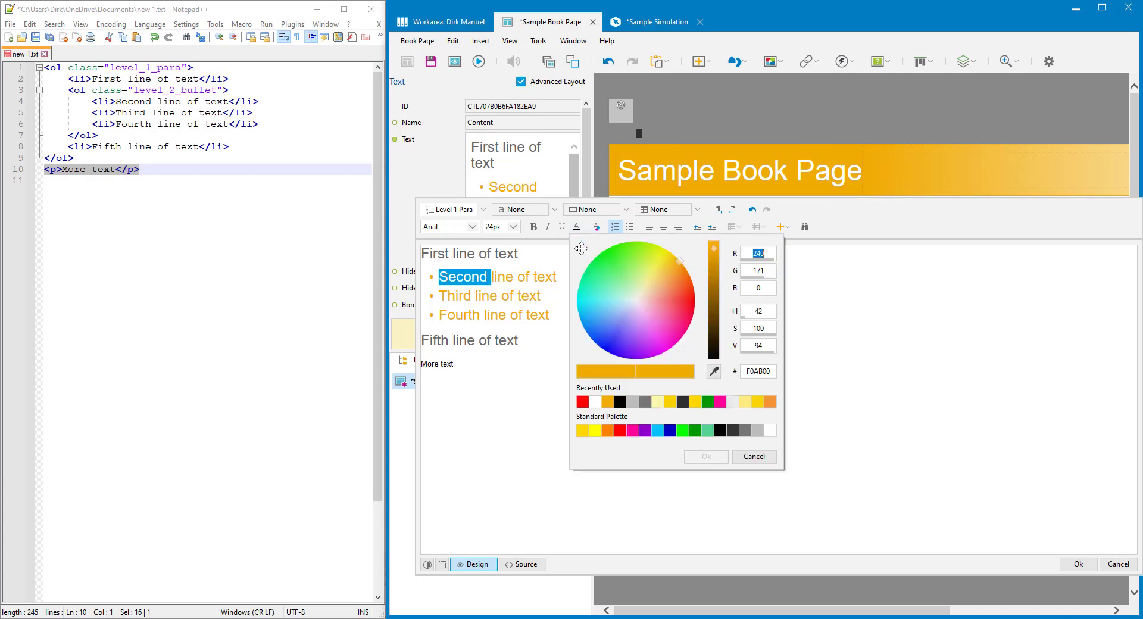
left_click(583, 403)
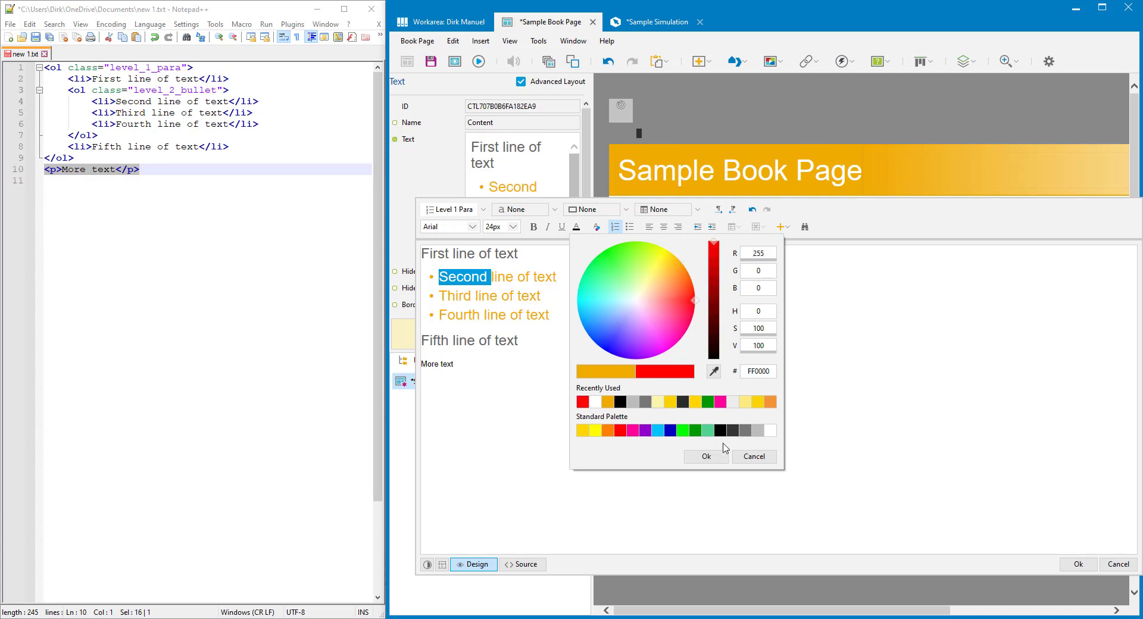
left_click(707, 457)
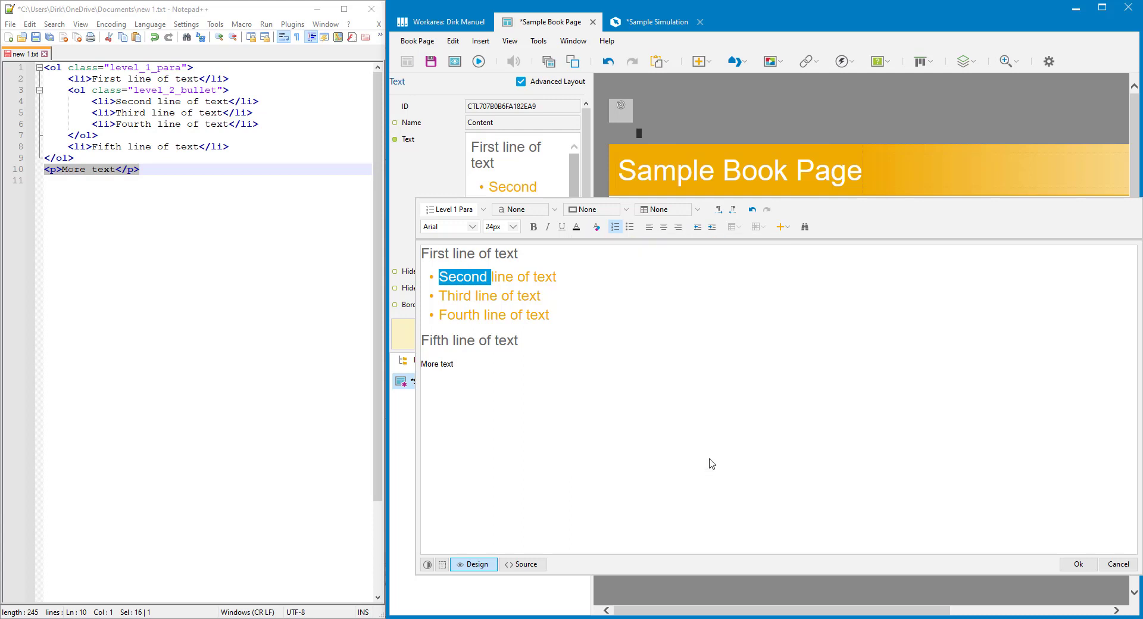
- Apply the Text character style to the word "Third" in the second bullet
double_click(459, 297)
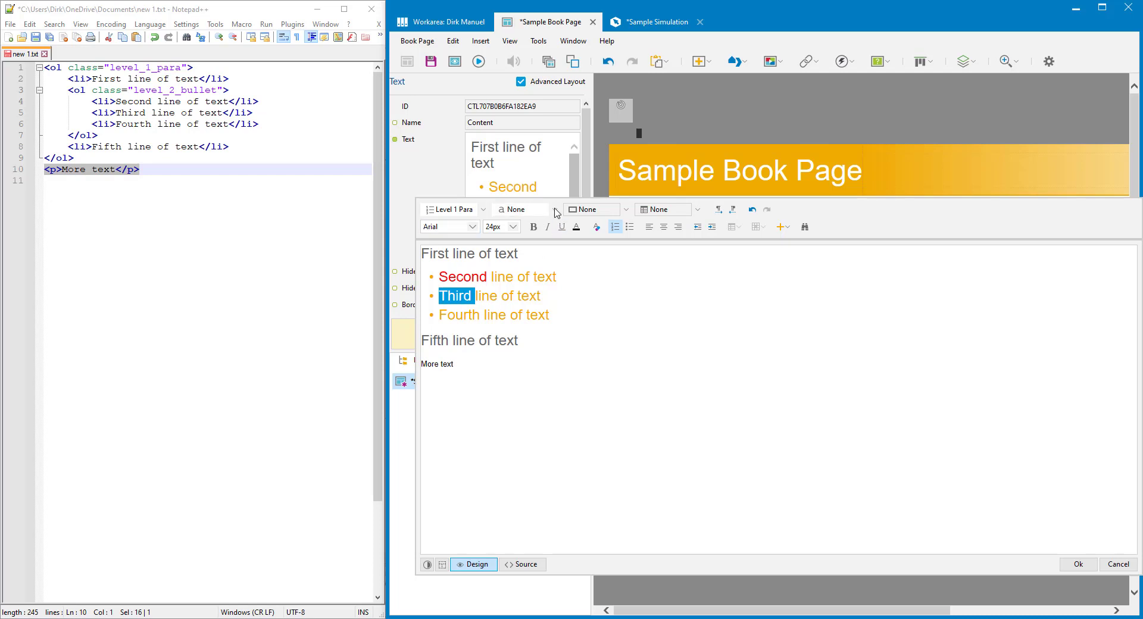
left_click(555, 210)
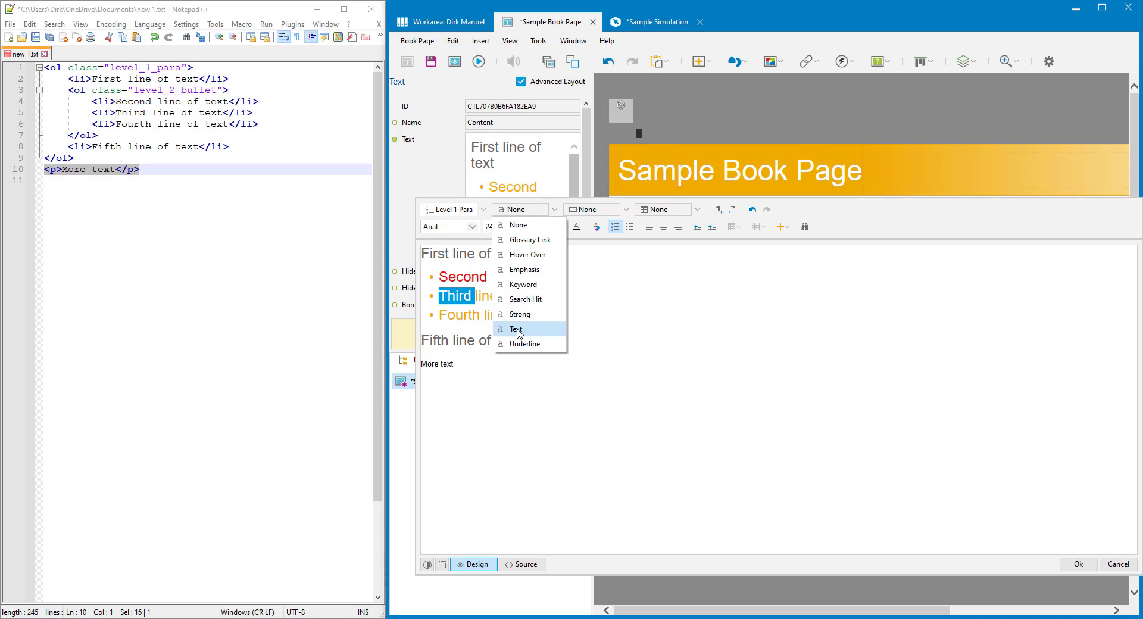
left_click(518, 333)
left_click(544, 409)
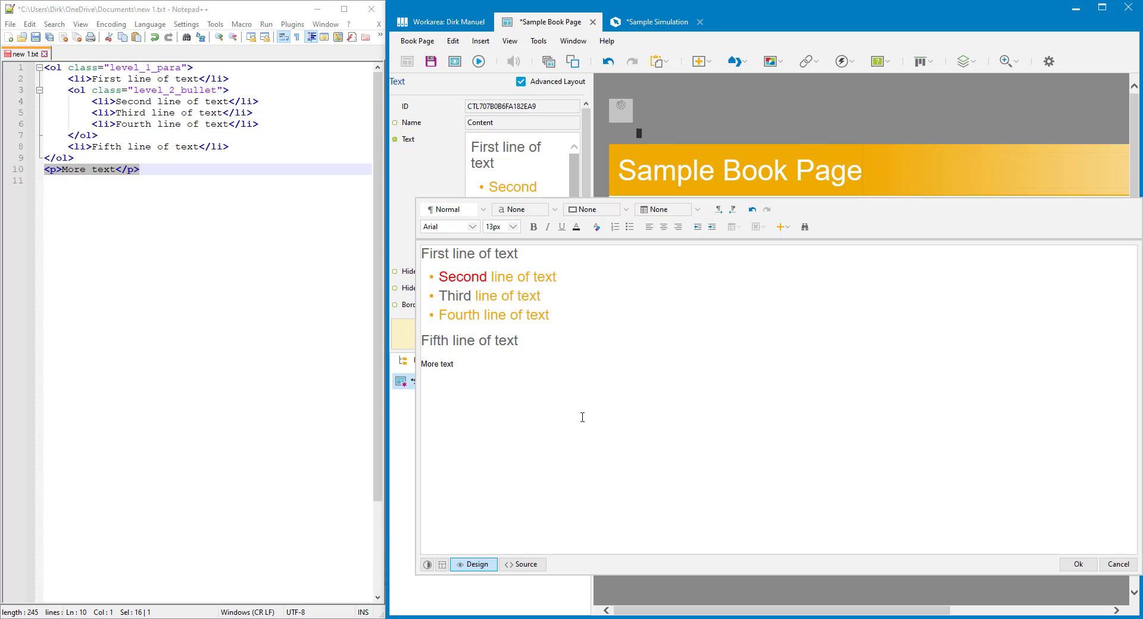
- View the HTML source and compare the span style attribute on "Second" with the class attributes on "Third" and the ol tags
left_click(522, 564)
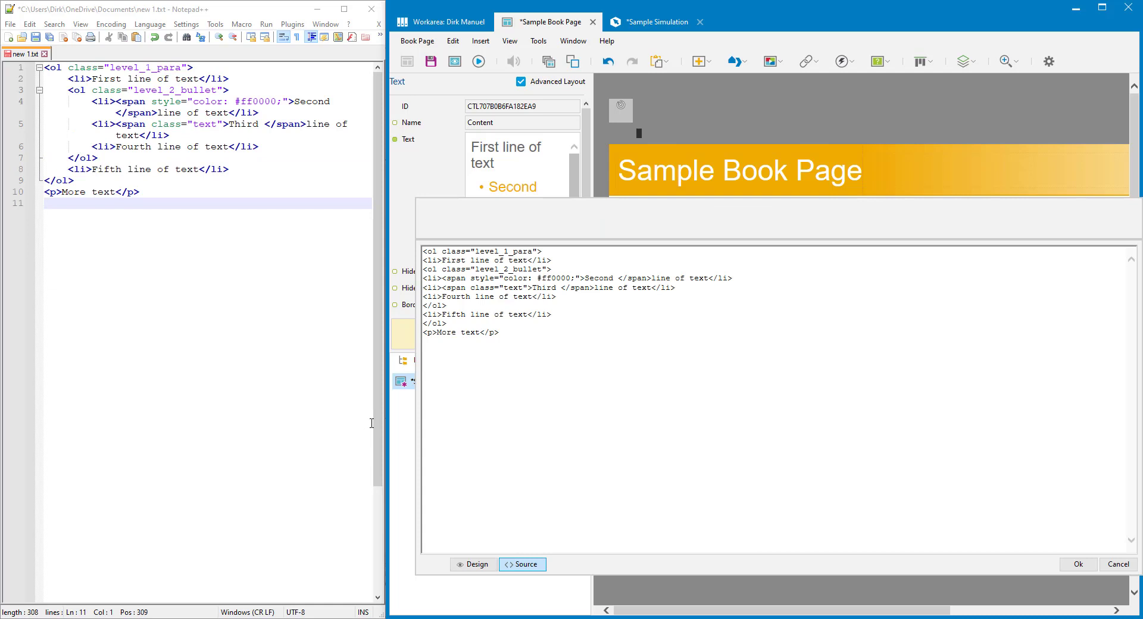
left_click(475, 564)
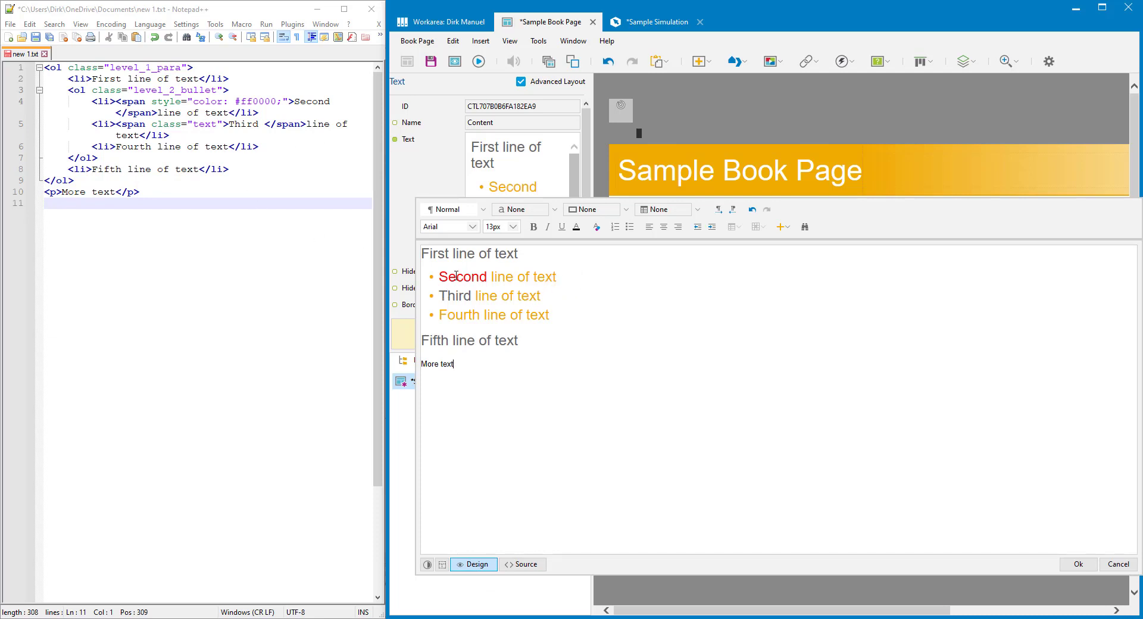
left_click(117, 102)
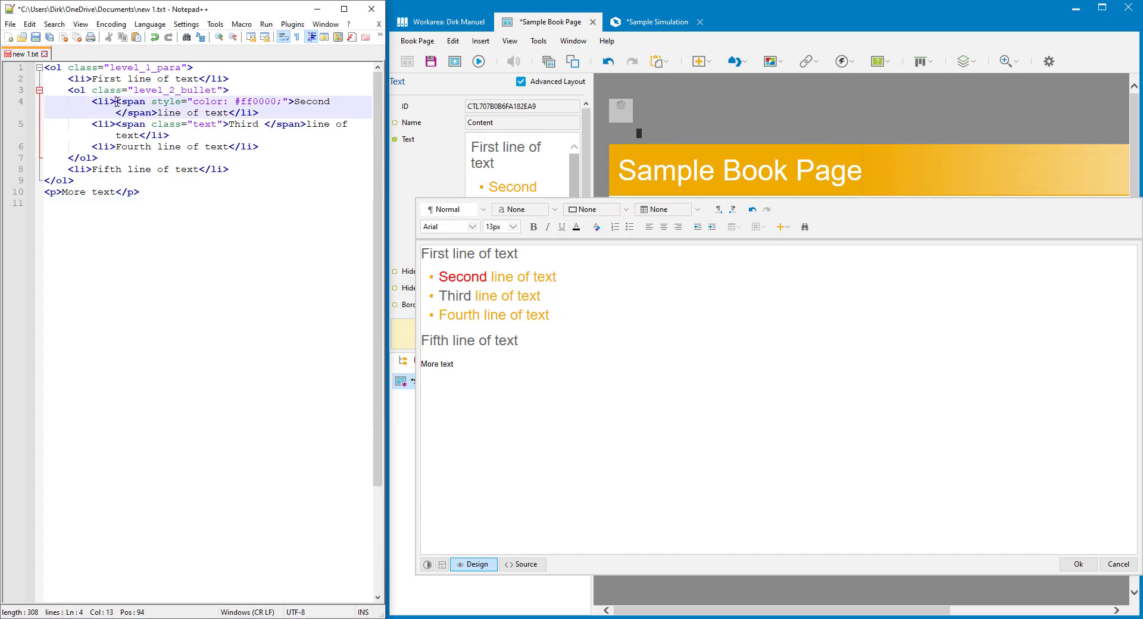
left_click(120, 102)
left_click_drag(153, 101, 277, 102)
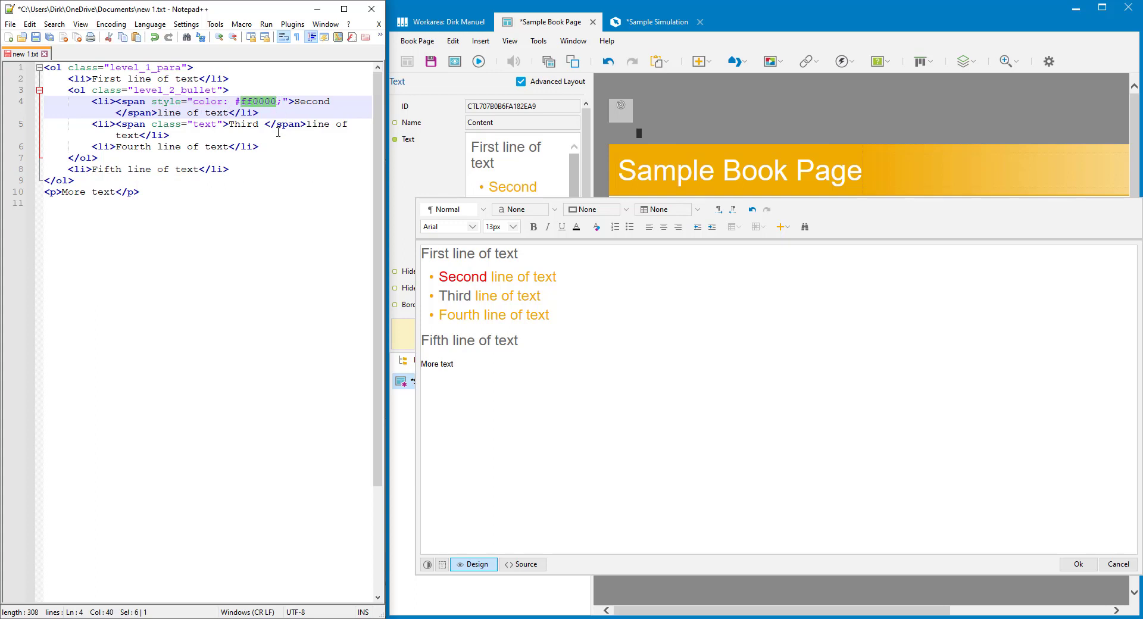
left_click_drag(152, 102, 181, 102)
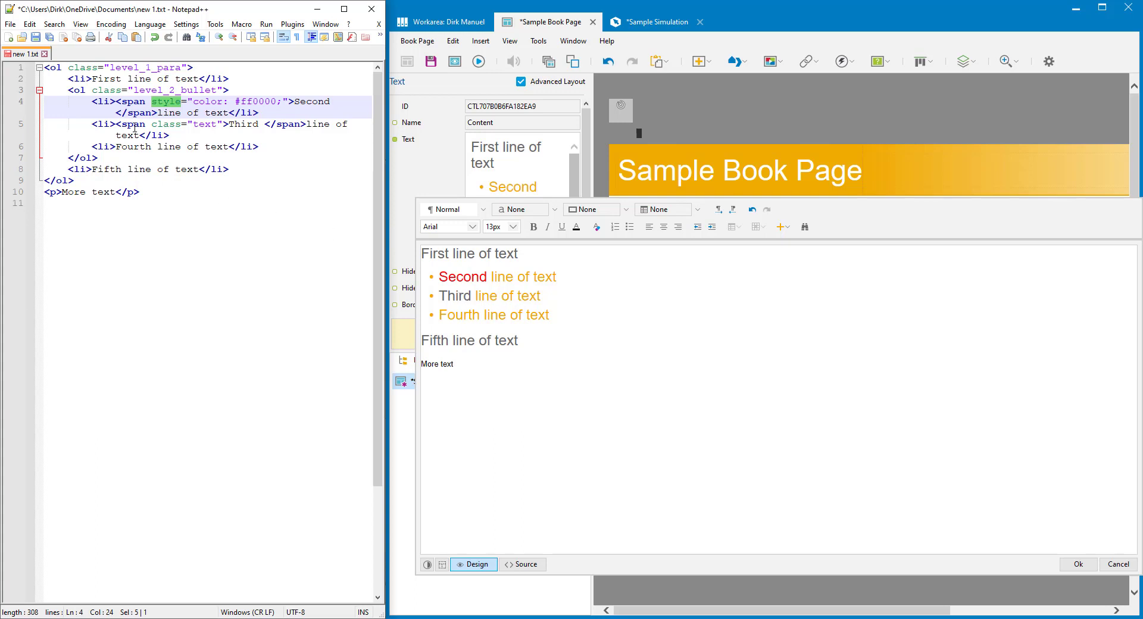
left_click_drag(117, 123, 182, 123)
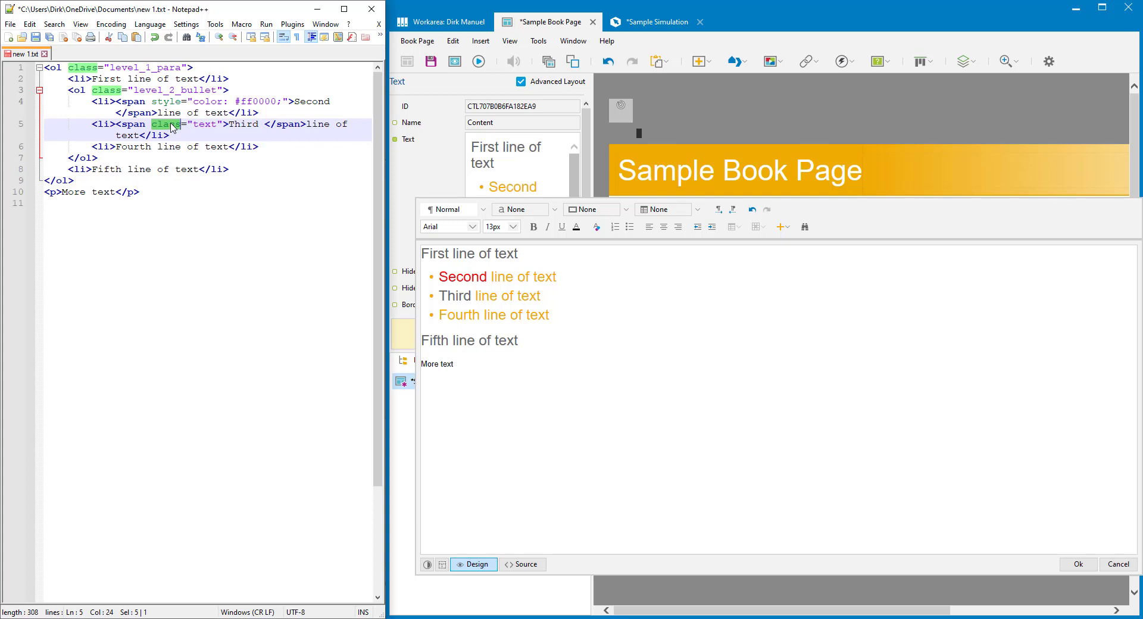
left_click(82, 68)
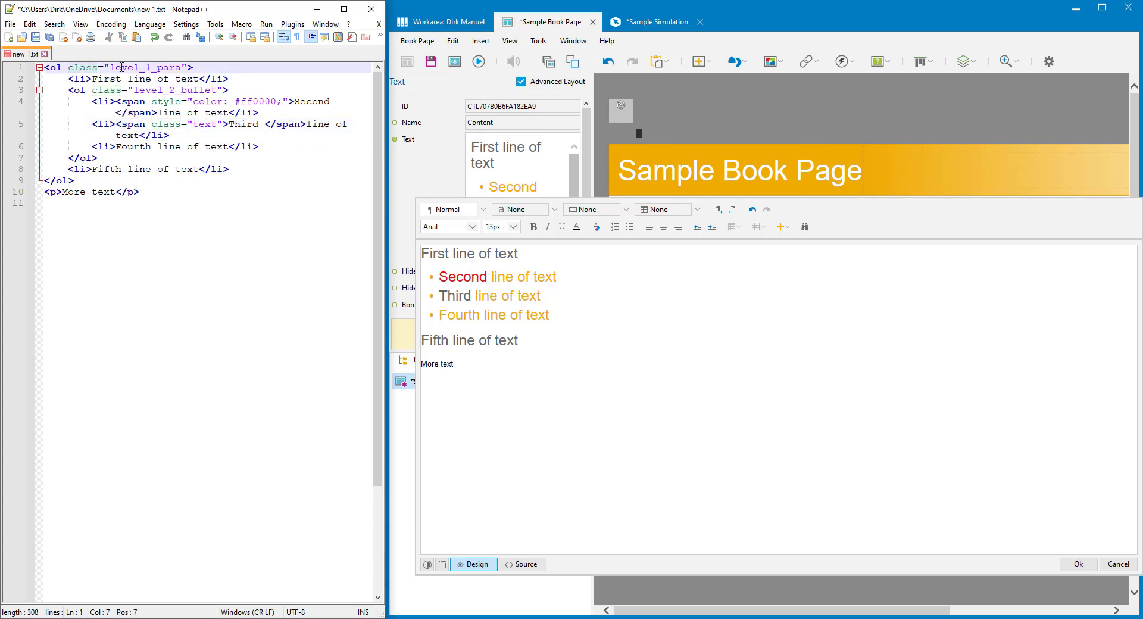
- Examine the level_1_para class on the outer ol tag and the text class on the span around "Third" in the source copy
left_click_drag(109, 68, 180, 70)
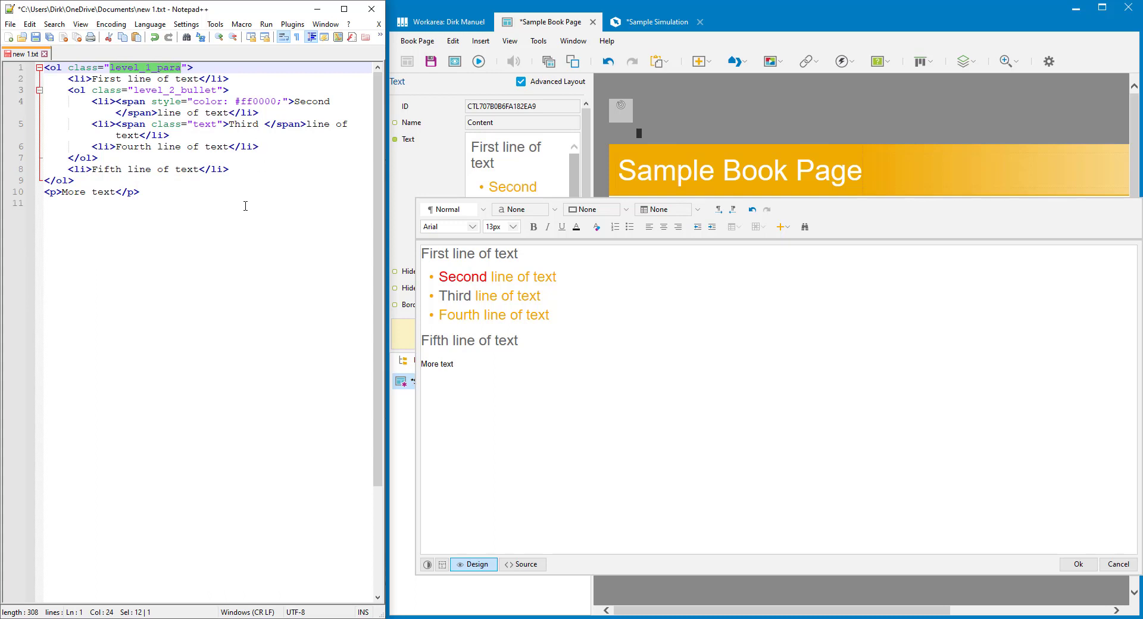
left_click(199, 124)
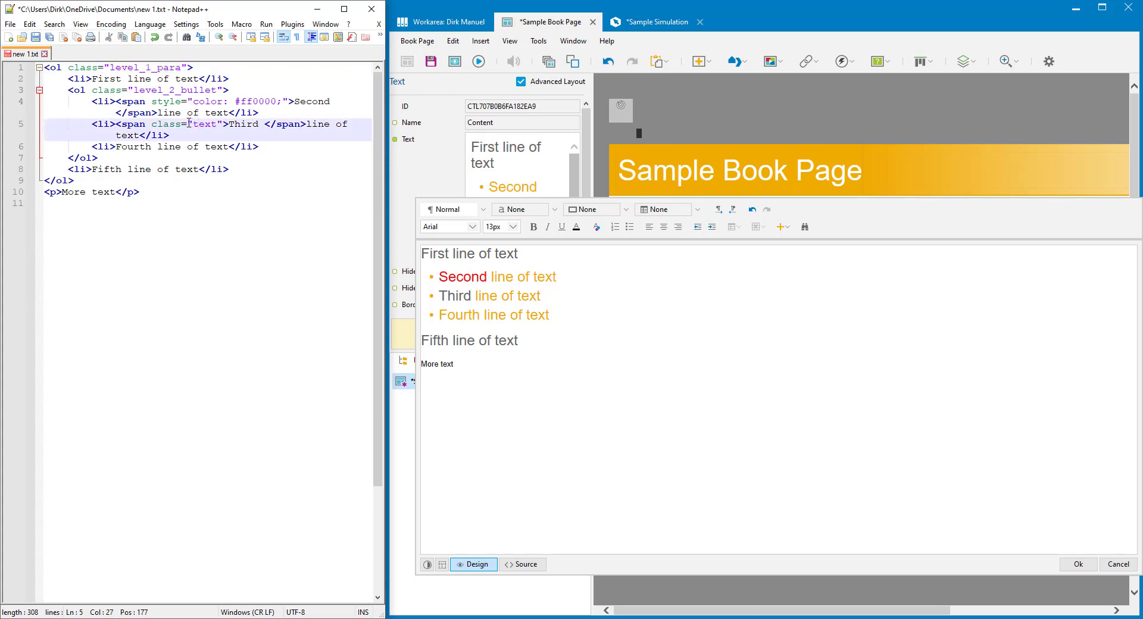
double_click(196, 124)
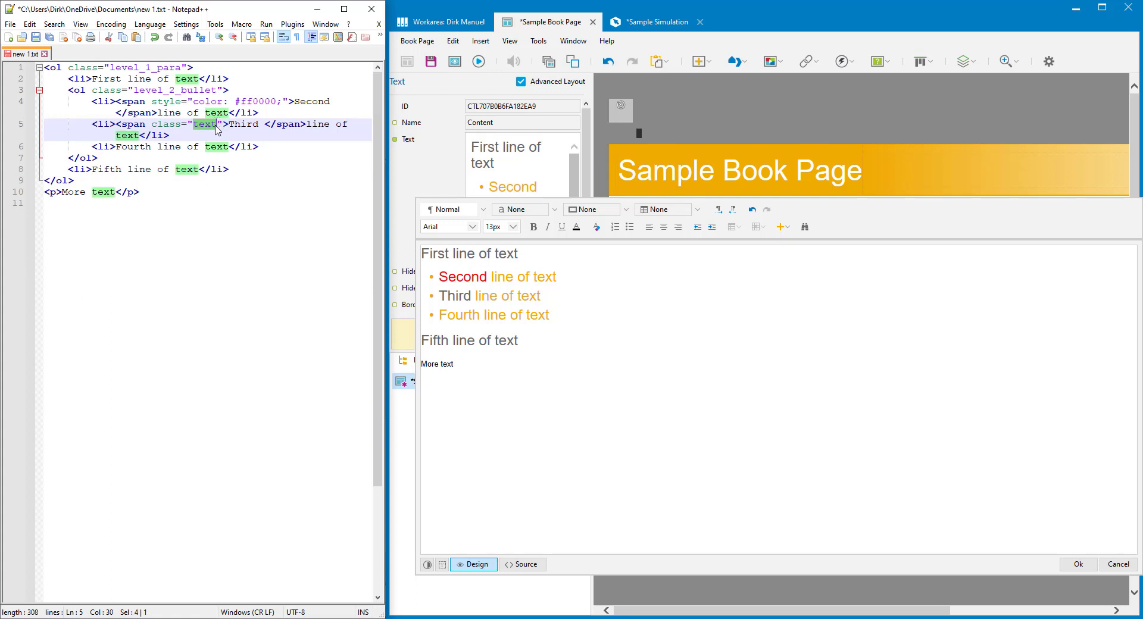
left_click(200, 125)
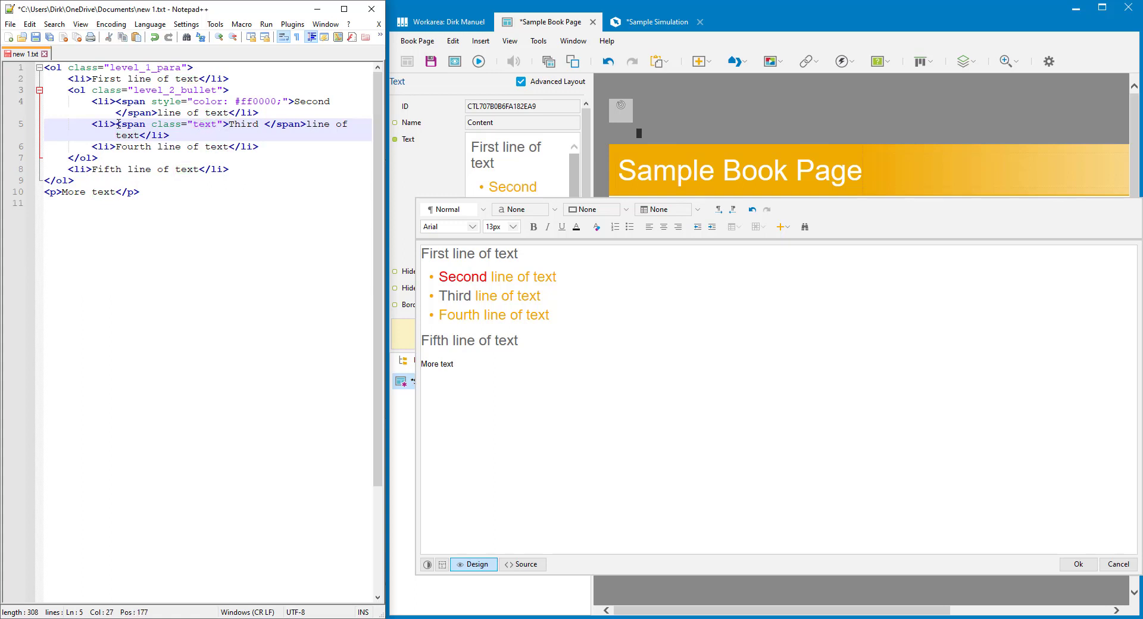
left_click_drag(117, 125, 309, 124)
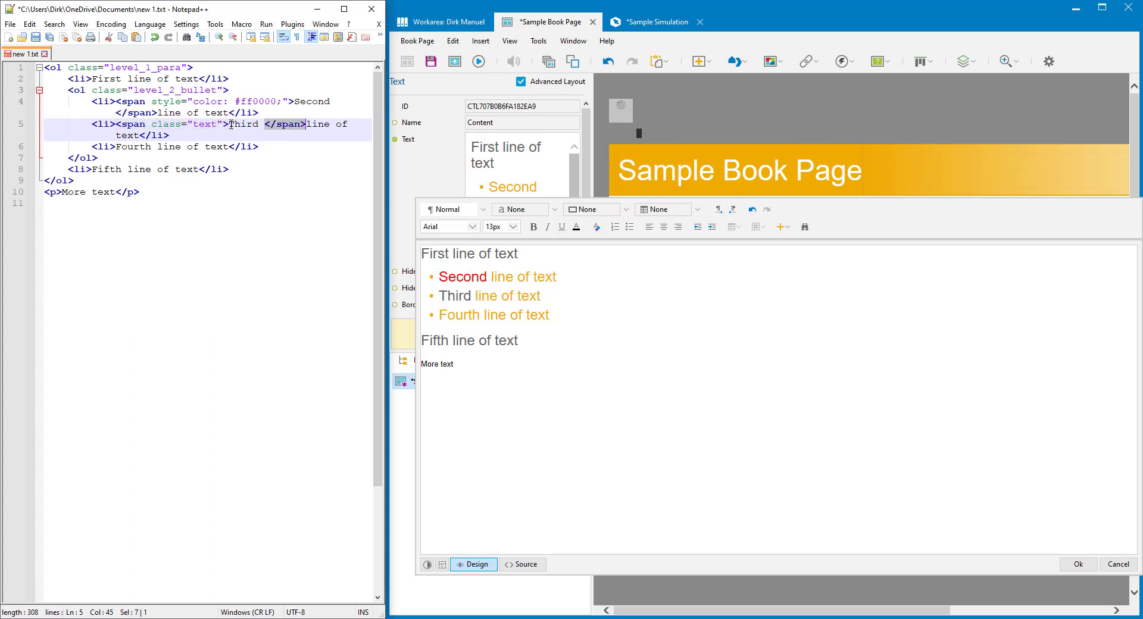
left_click_drag(229, 125, 263, 126)
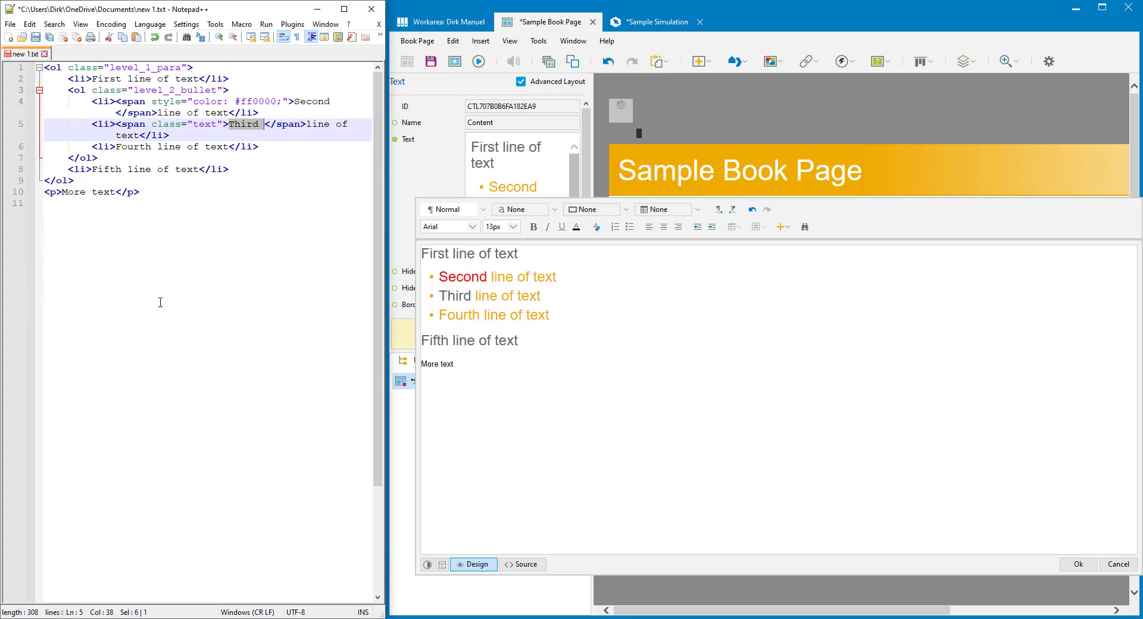
- Switch back to the design view's text and delete all of its content
left_click(584, 352)
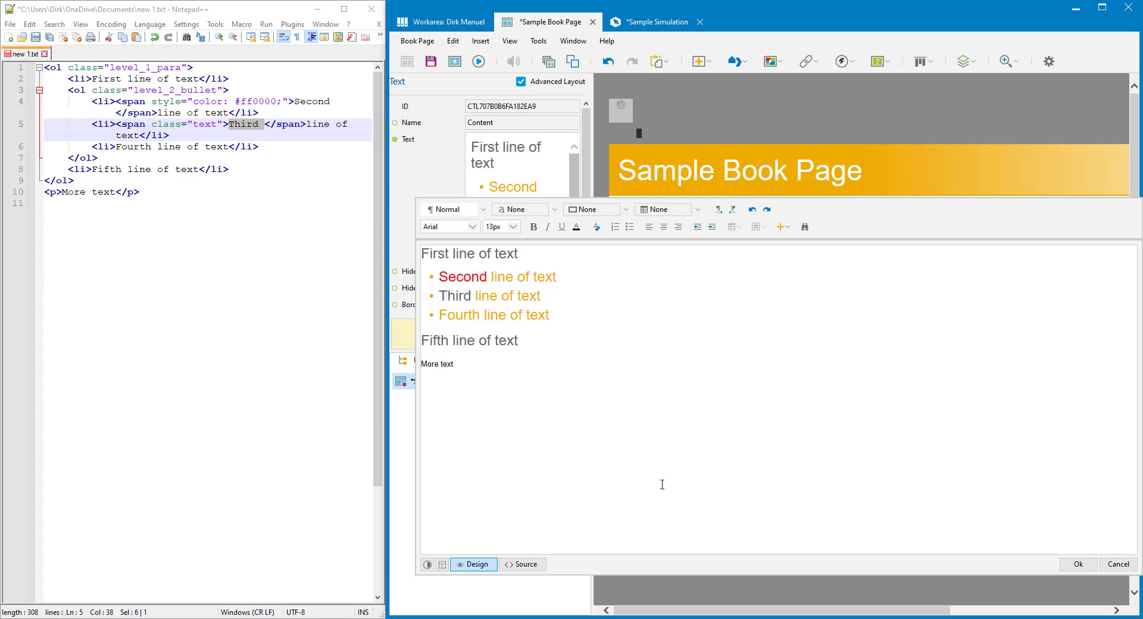
key("ctrl+a")
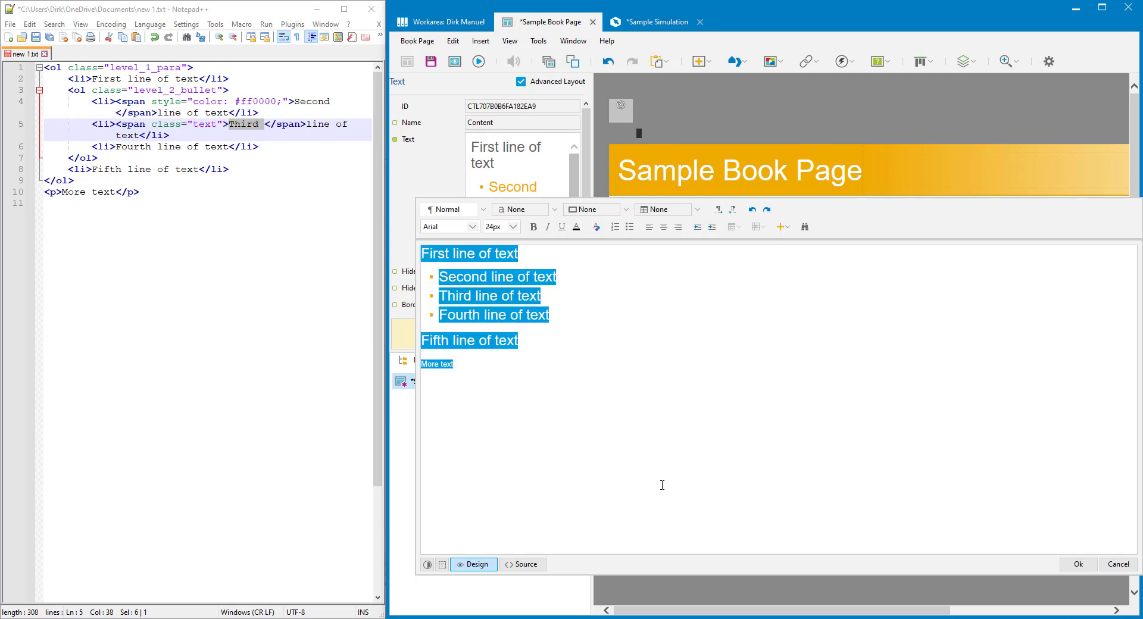
key("Delete")
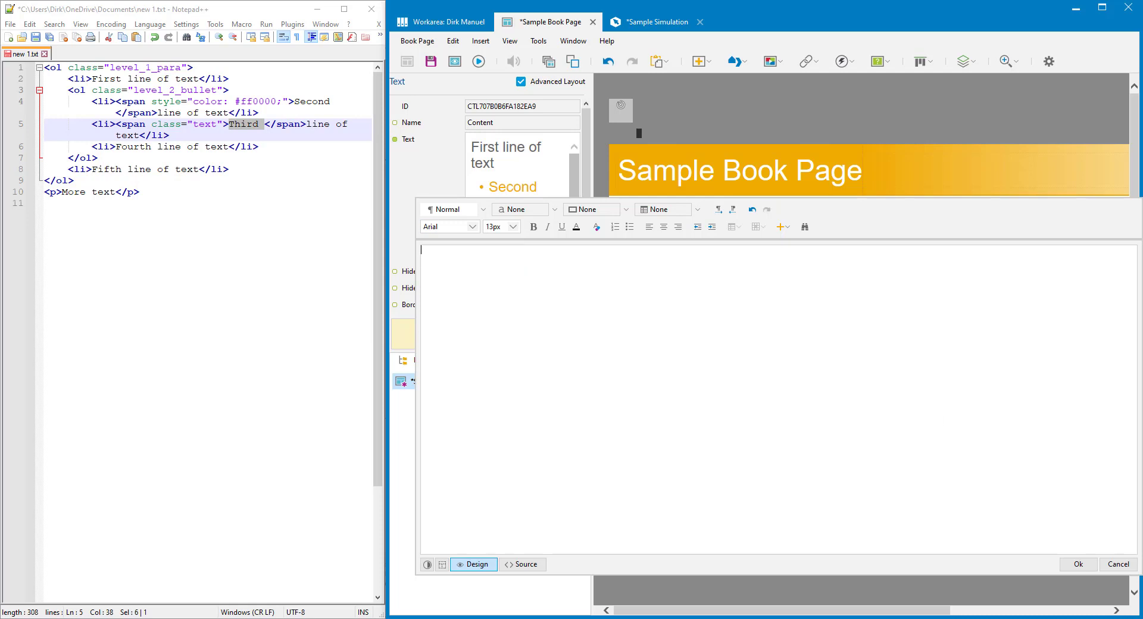
- Insert a table with 2 columns, 2 rows, a Header Row and the Border table style
left_click(781, 227)
left_click(837, 235)
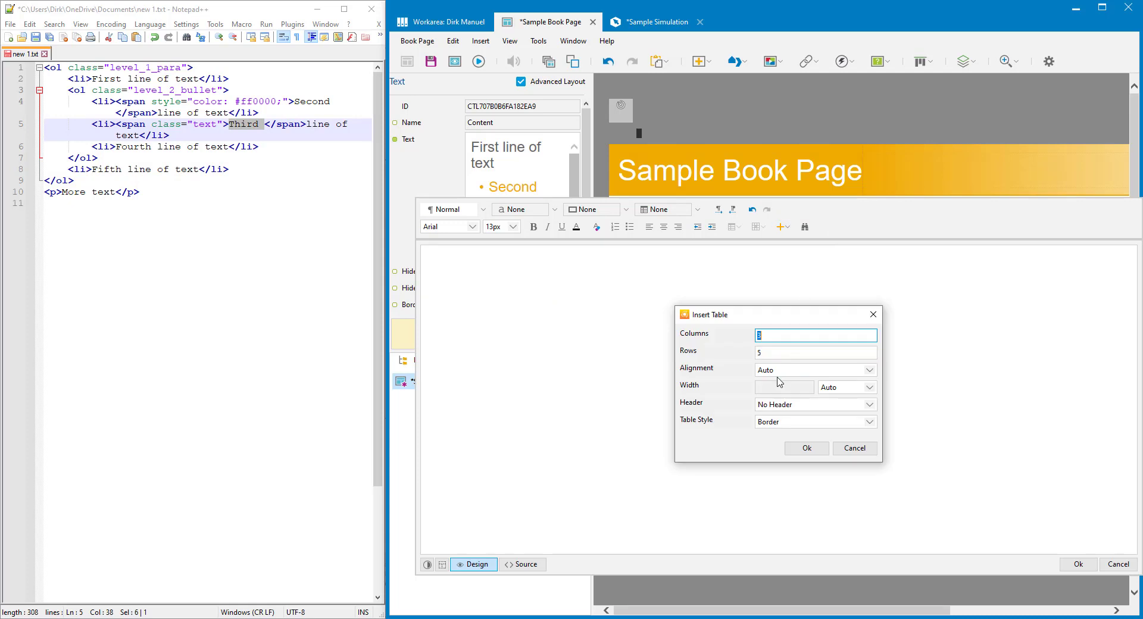
type("2")
key("Tab")
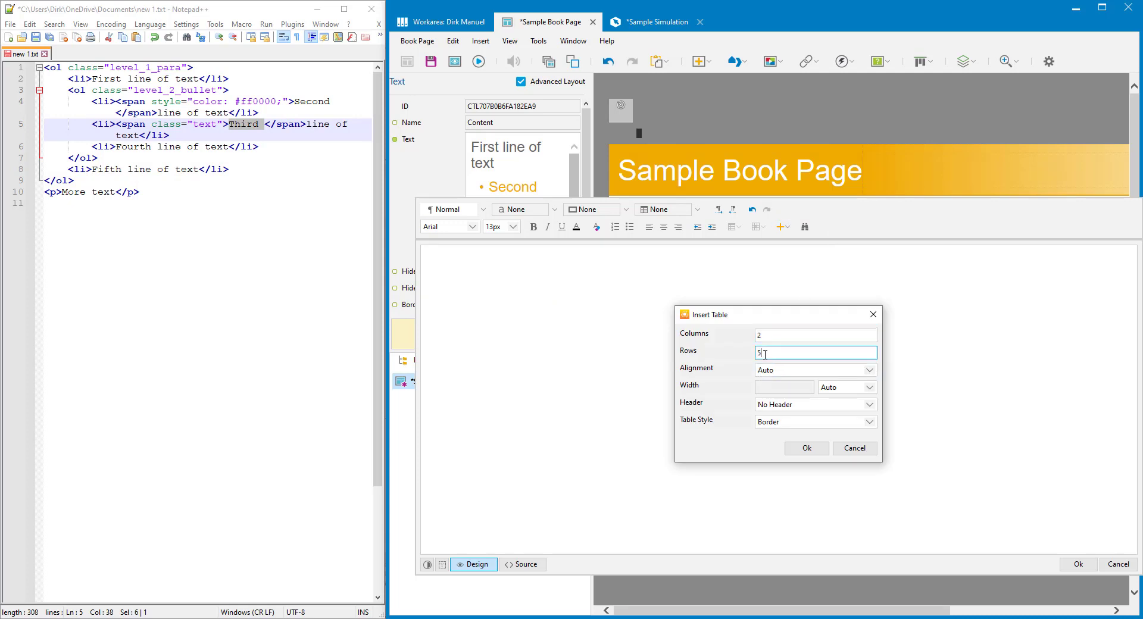
type("2")
left_click(823, 407)
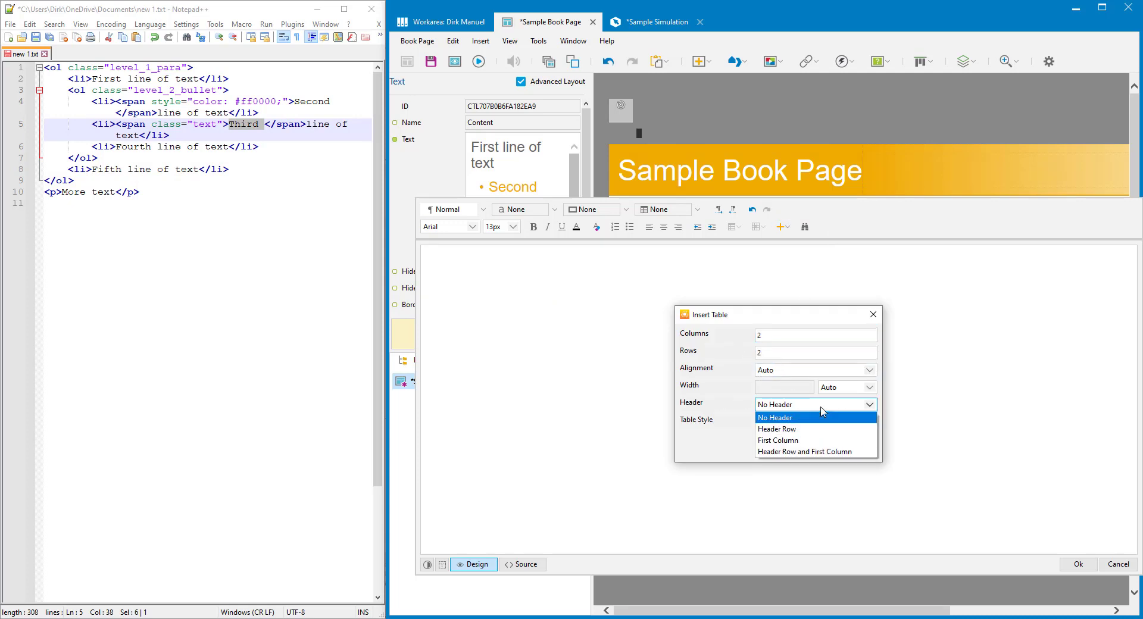
left_click(793, 431)
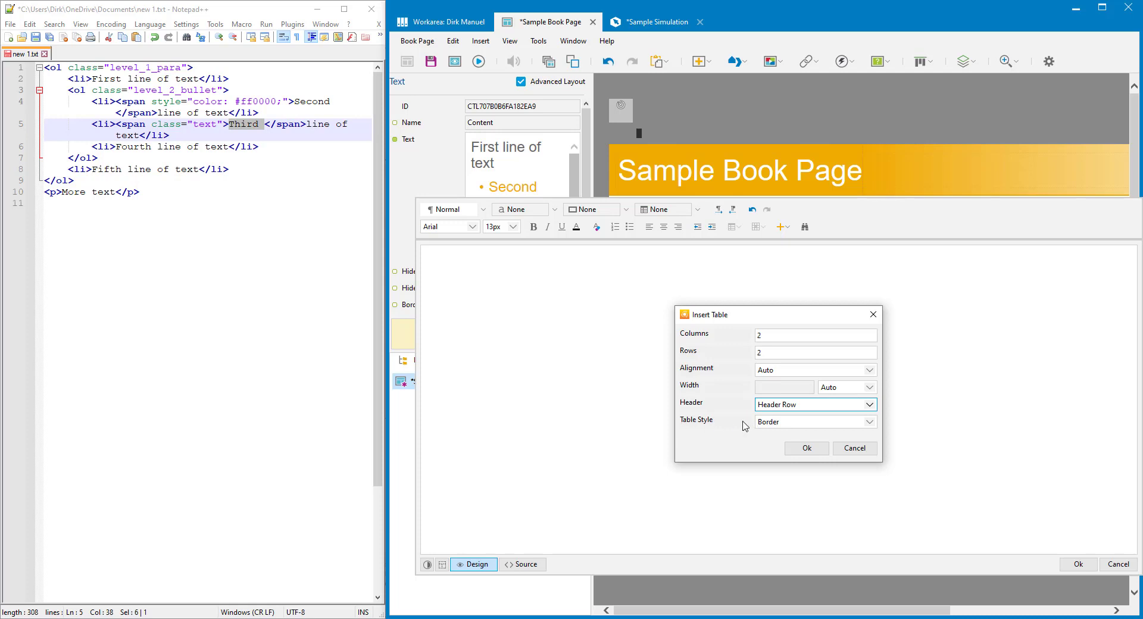
left_click(776, 423)
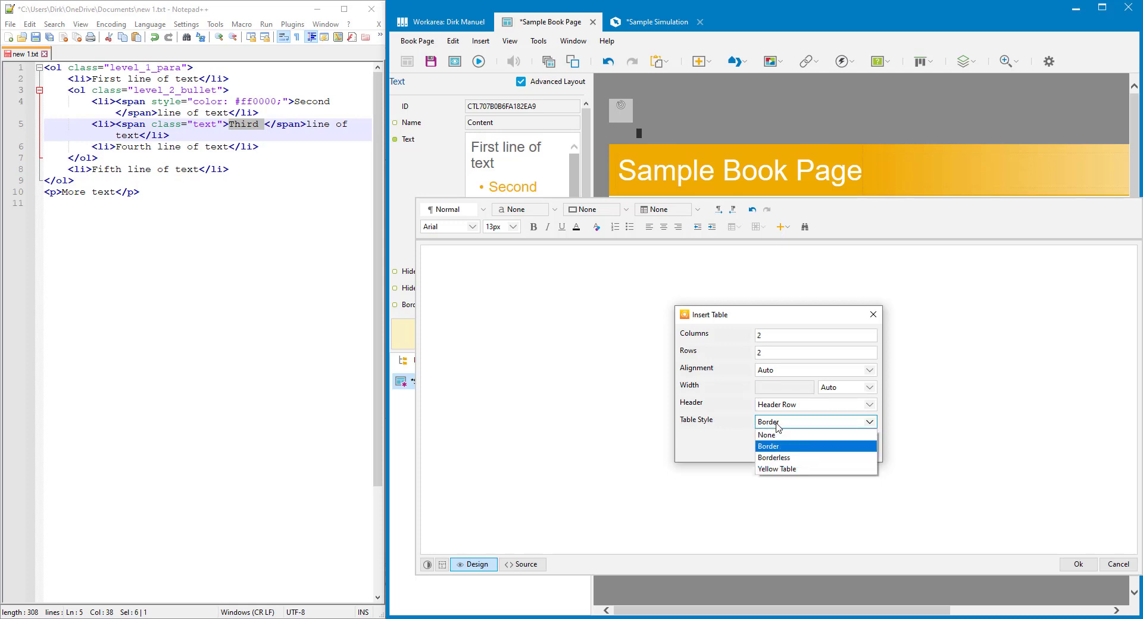
left_click(736, 427)
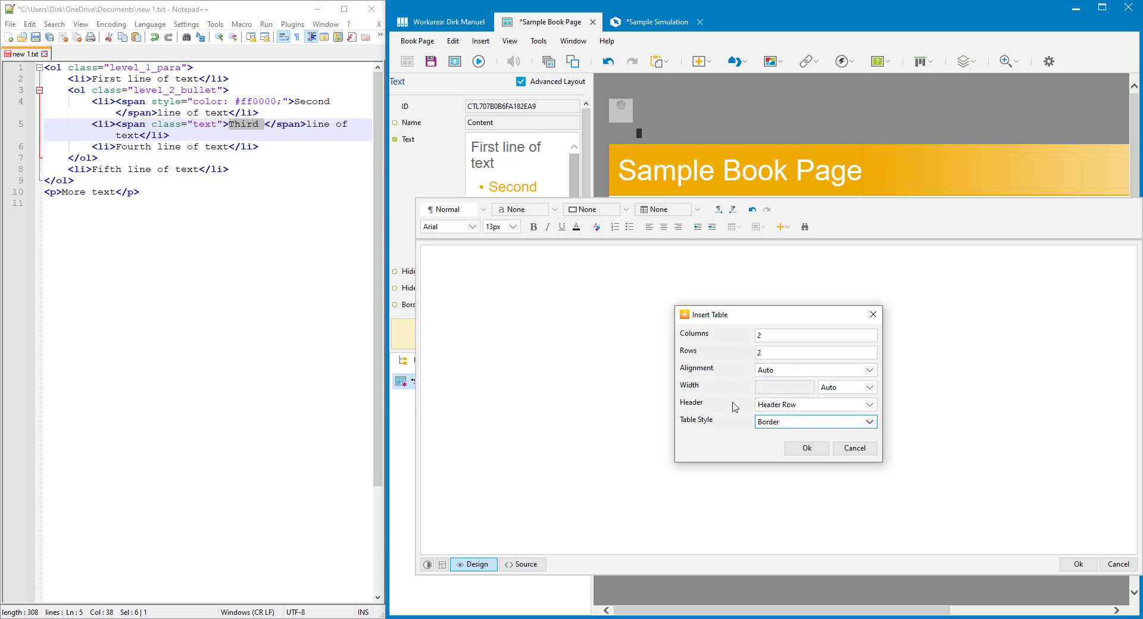
left_click(807, 450)
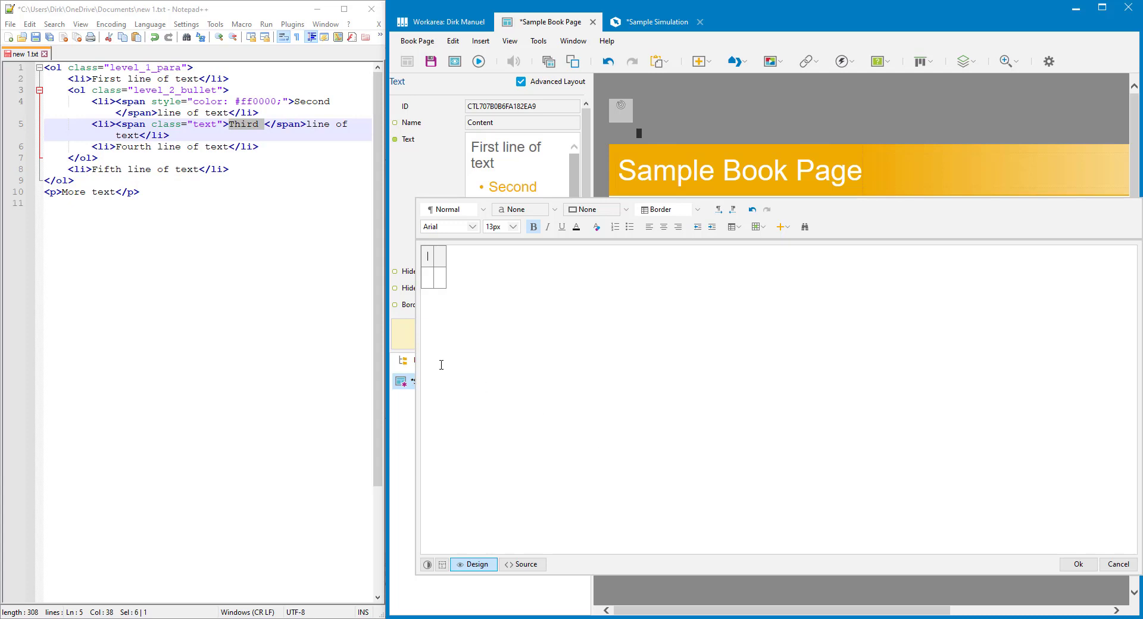
- Fill the table's header cells with A and B and its second-row cells with 1 and 2
type("A")
key("Tab")
type("B")
key("Tab")
type("1")
key("Tab")
type("2")
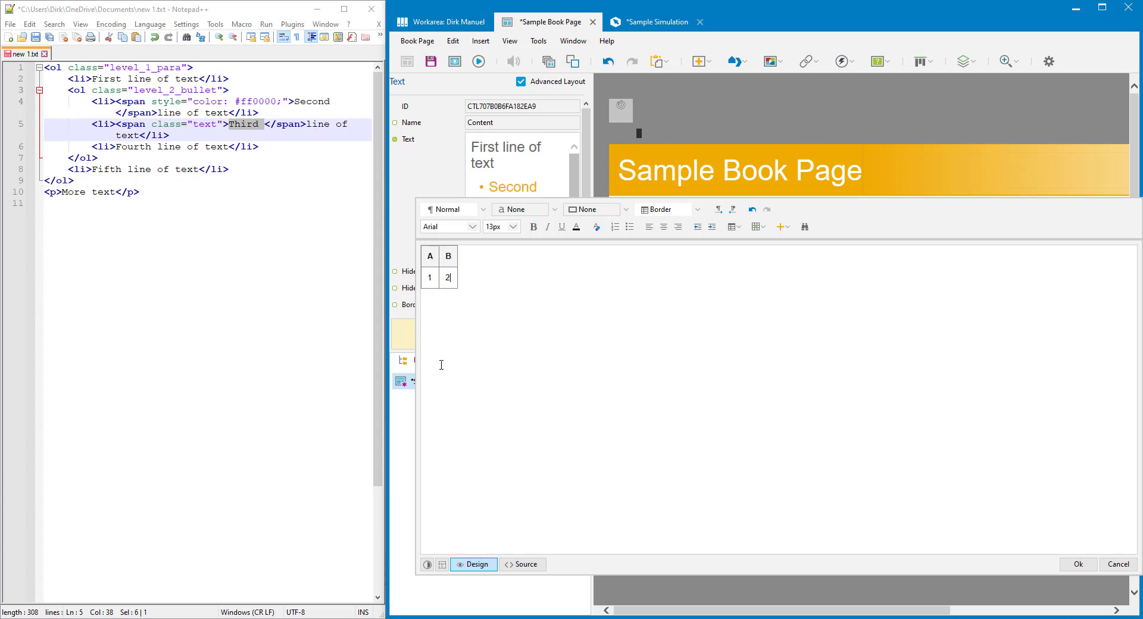
left_click(506, 311)
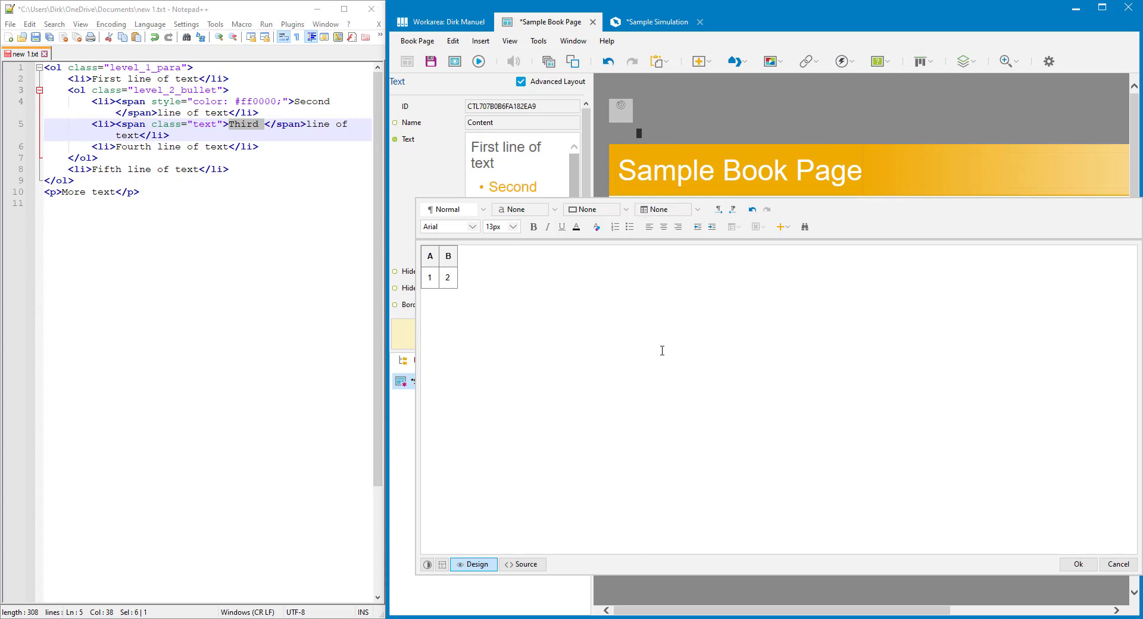
- Display the HTML source and examine the empty paragraphs around the table and the div tag enclosing it
left_click(517, 564)
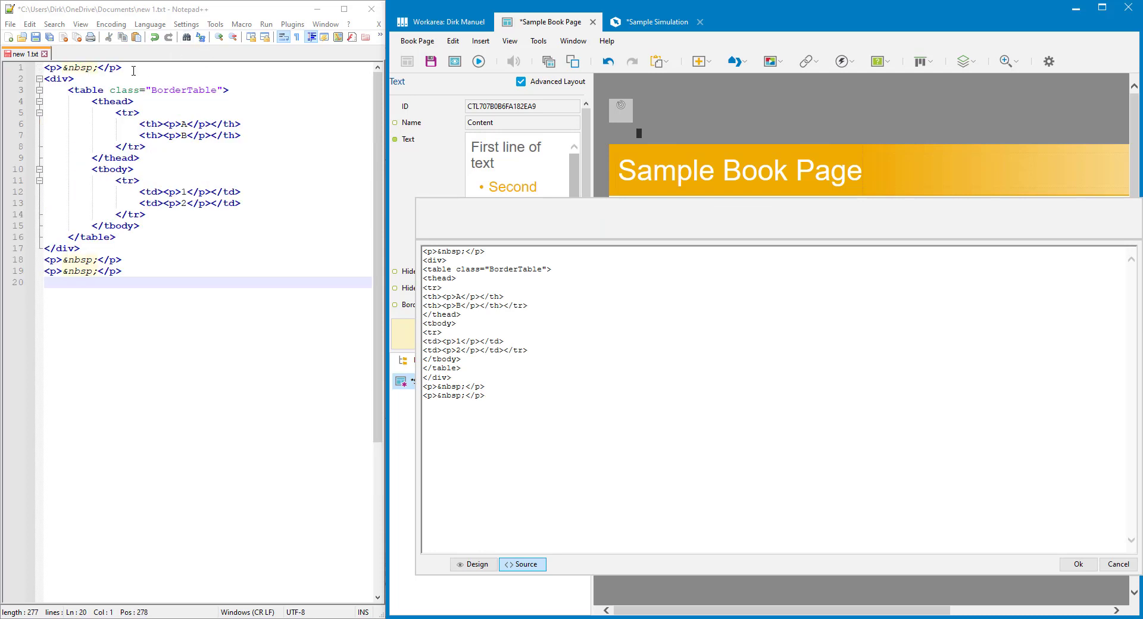
left_click_drag(133, 71, 3, 55)
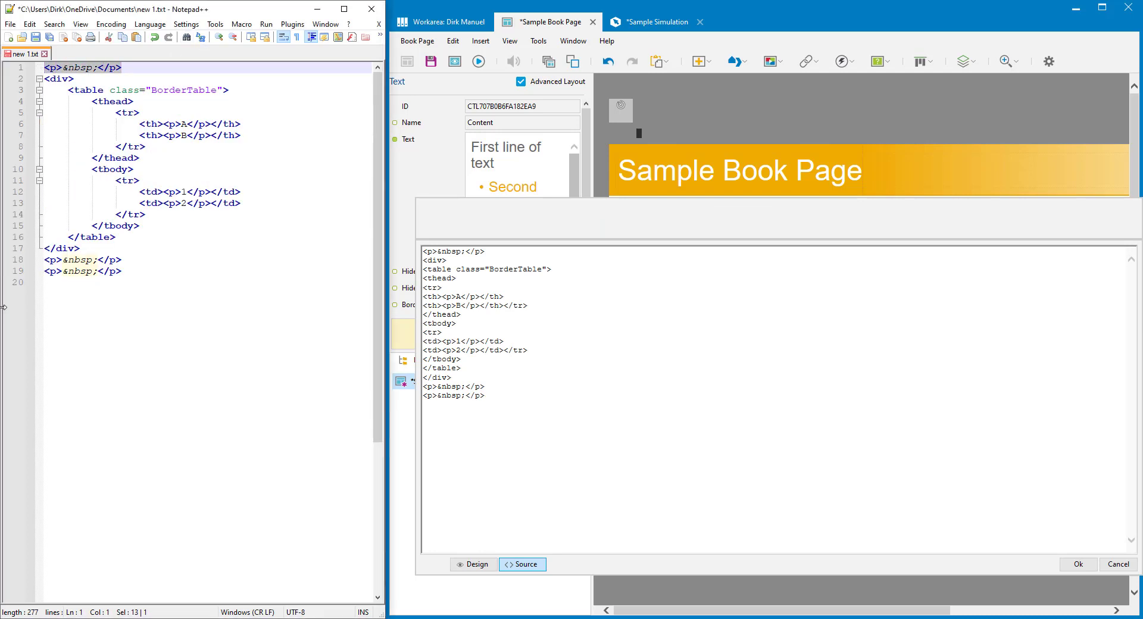
left_click_drag(123, 272, 22, 262)
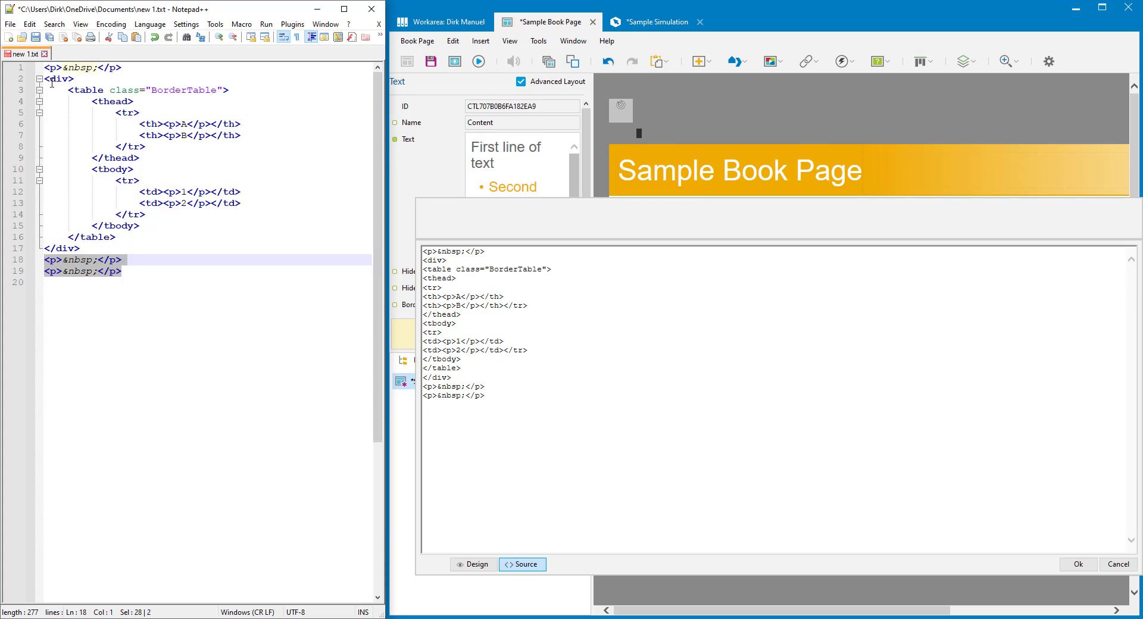
left_click_drag(46, 79, 73, 79)
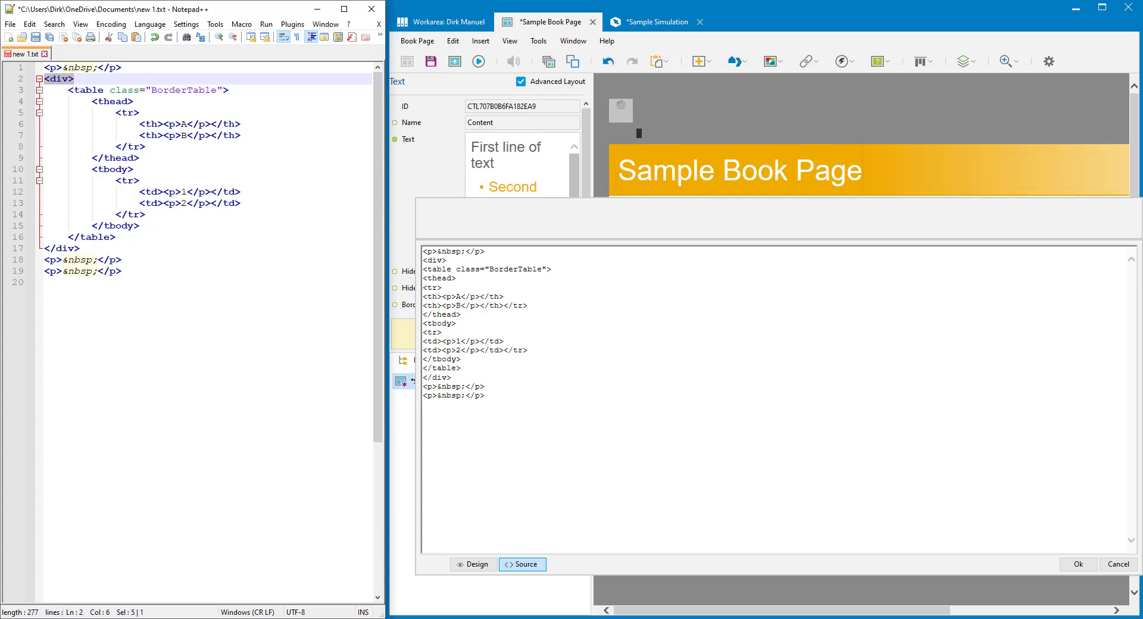
left_click(58, 80)
- Examine the opening and closing table tags and the BorderTable class attribute in the source copy
left_click(48, 90)
left_click_drag(48, 91, 228, 91)
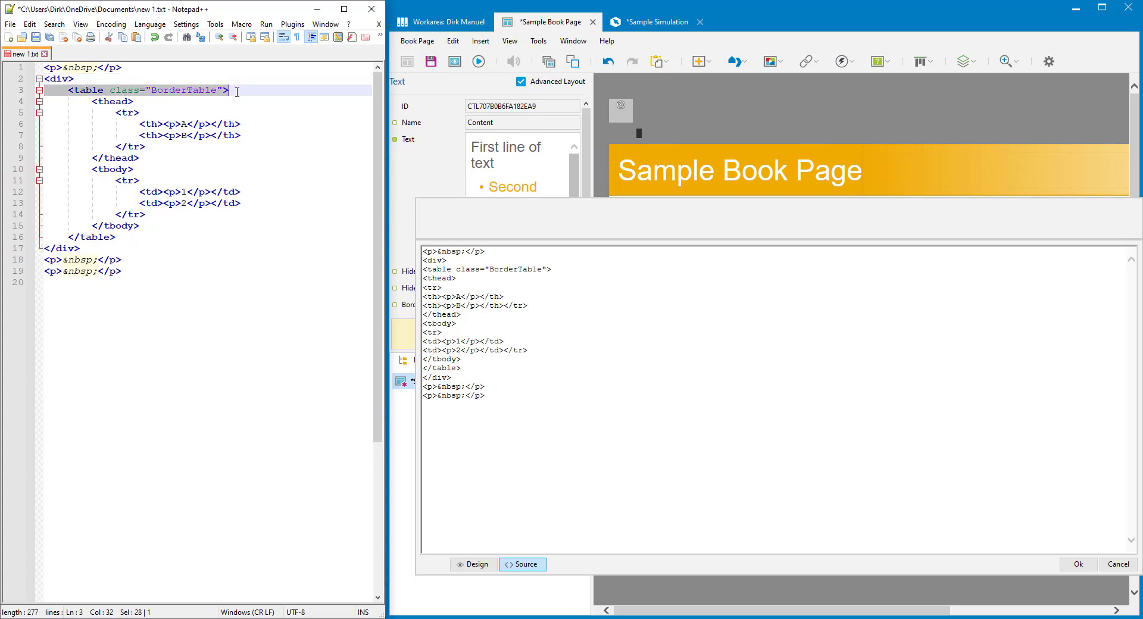
left_click_drag(68, 90, 228, 95)
mouse_move(68, 237)
left_mouse_down()
mouse_move(116, 239)
mouse_move(79, 239)
left_mouse_up()
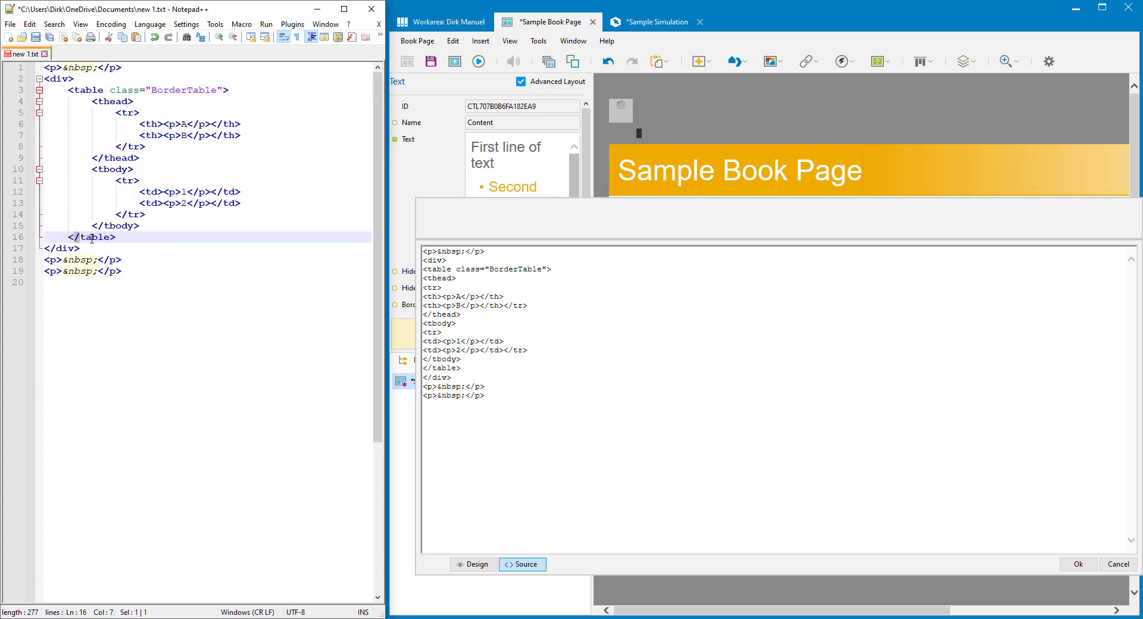
left_click_drag(109, 91, 217, 90)
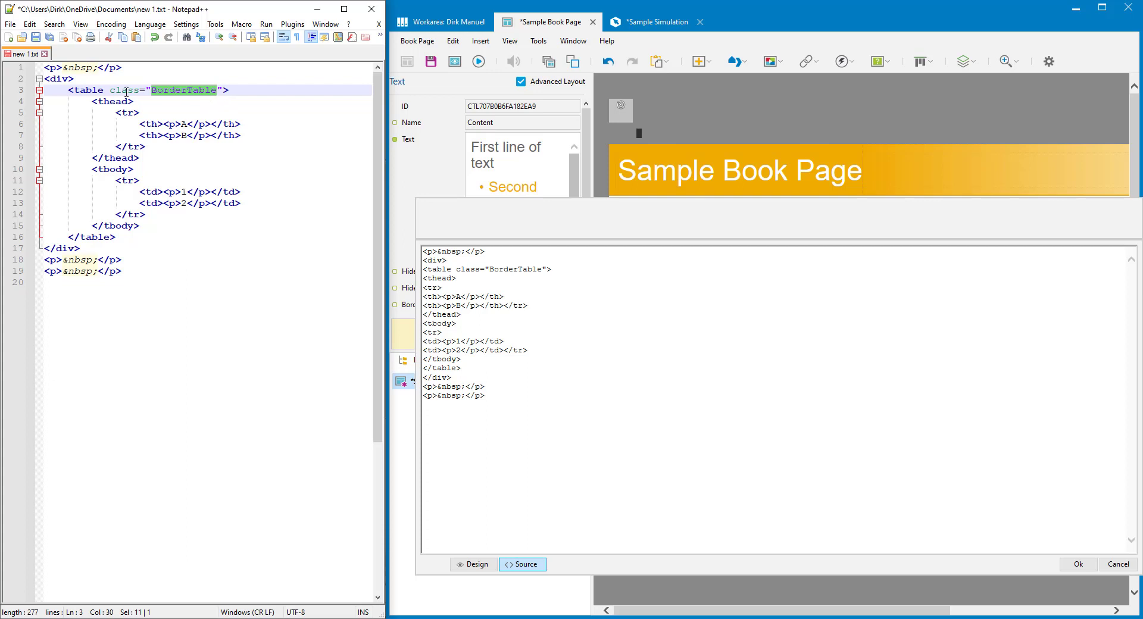
left_click(199, 92)
- Compare the opening and closing thead and tbody tags that divide the table in the source copy
left_click_drag(92, 101, 132, 101)
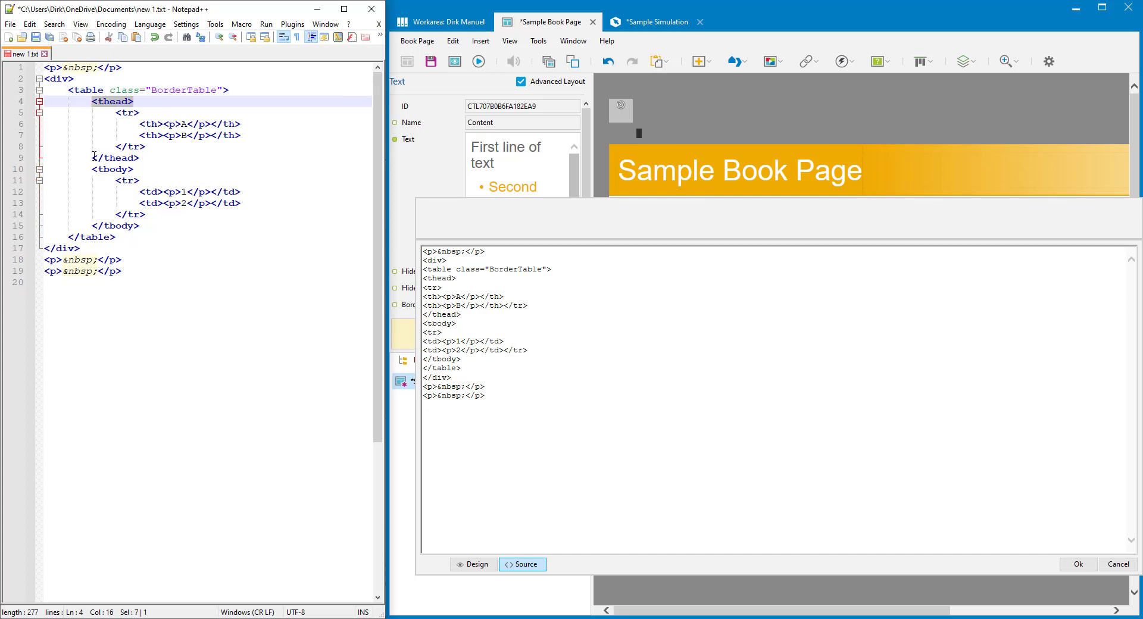
left_click_drag(92, 158, 158, 158)
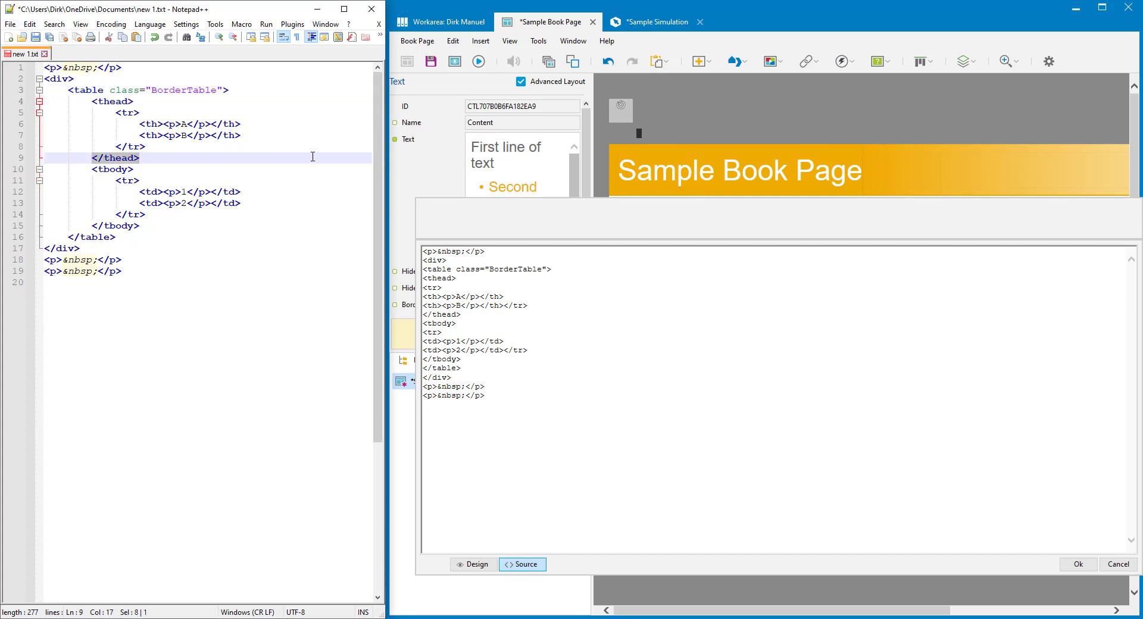
left_click_drag(92, 169, 133, 169)
left_click_drag(93, 226, 140, 225)
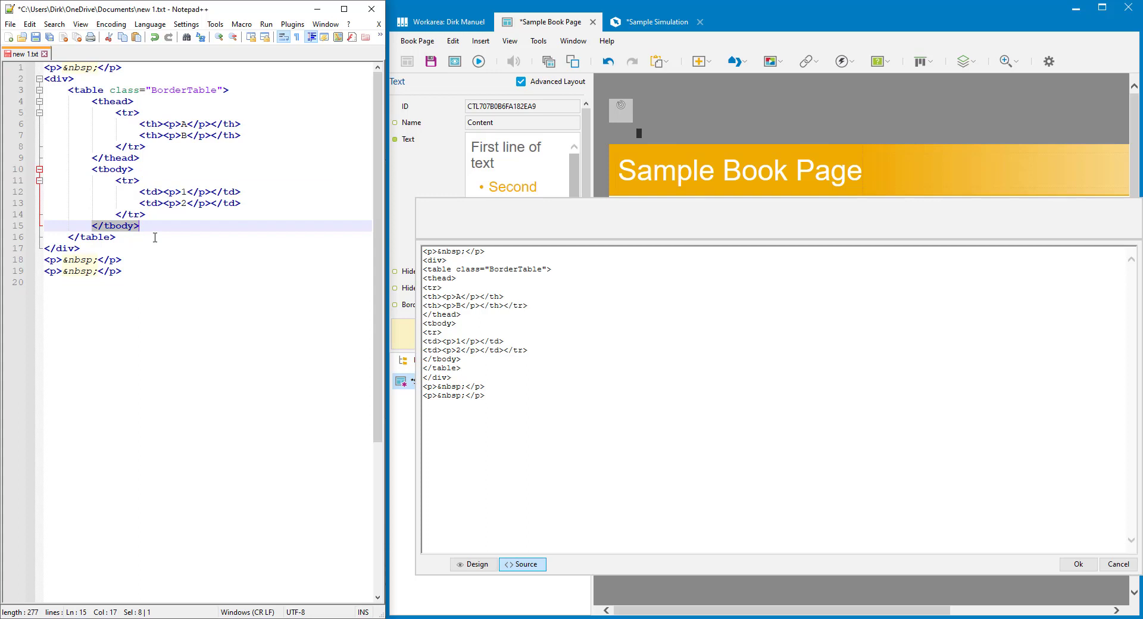
left_click(92, 101)
left_click_drag(92, 102, 134, 102)
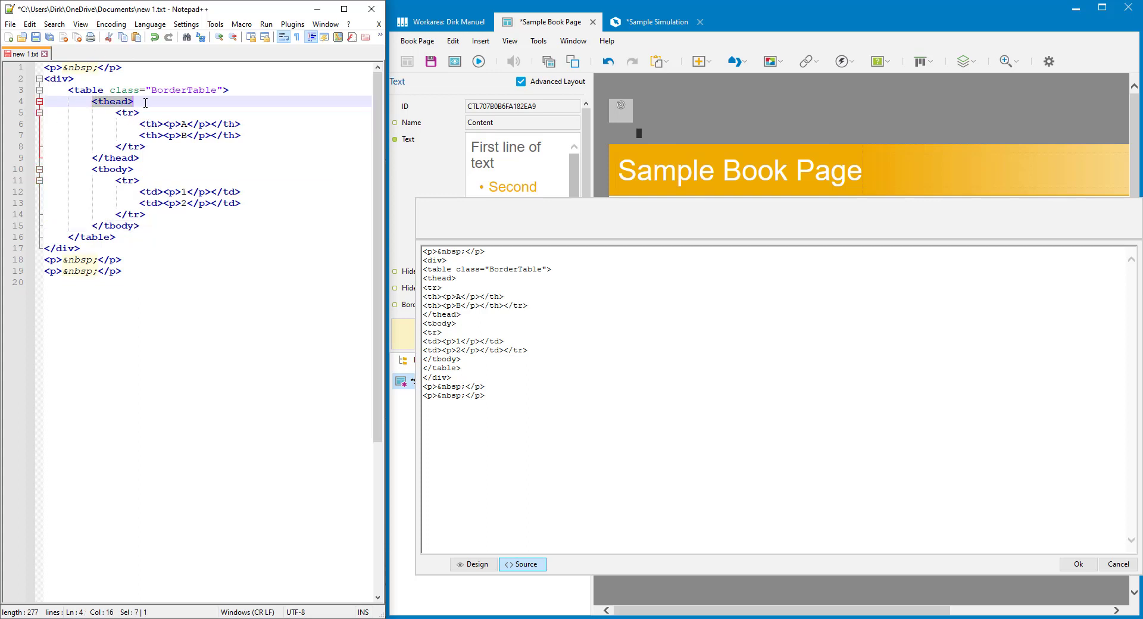
- Examine the tr tags that enclose the header row inside the thead section
left_click(116, 112)
left_click_drag(118, 112, 142, 113)
left_click(130, 114)
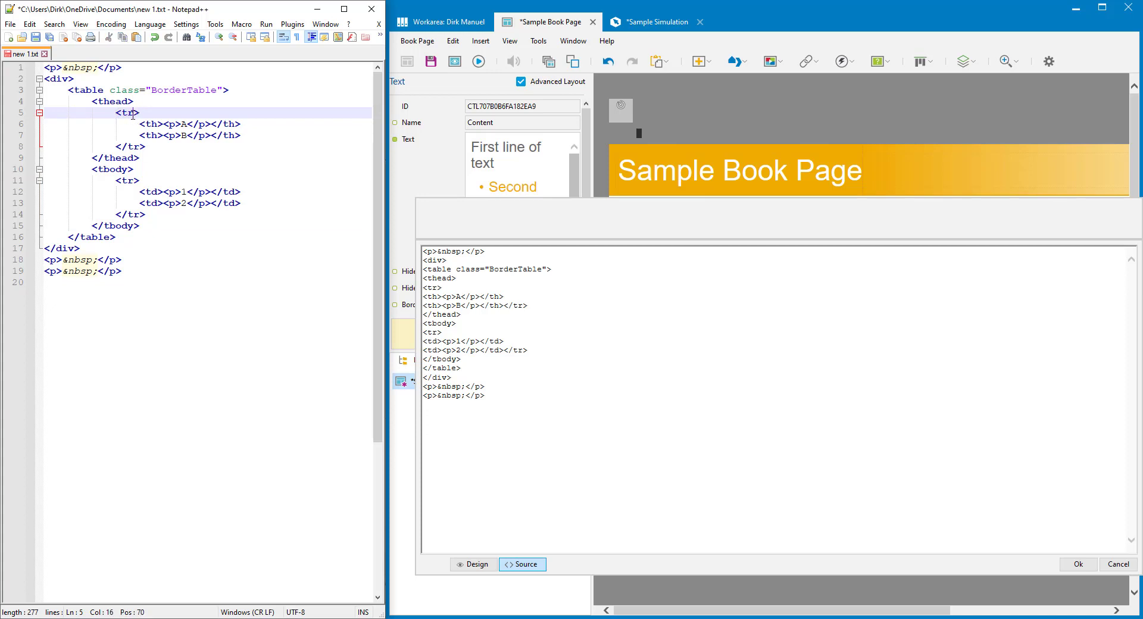
double_click(136, 113)
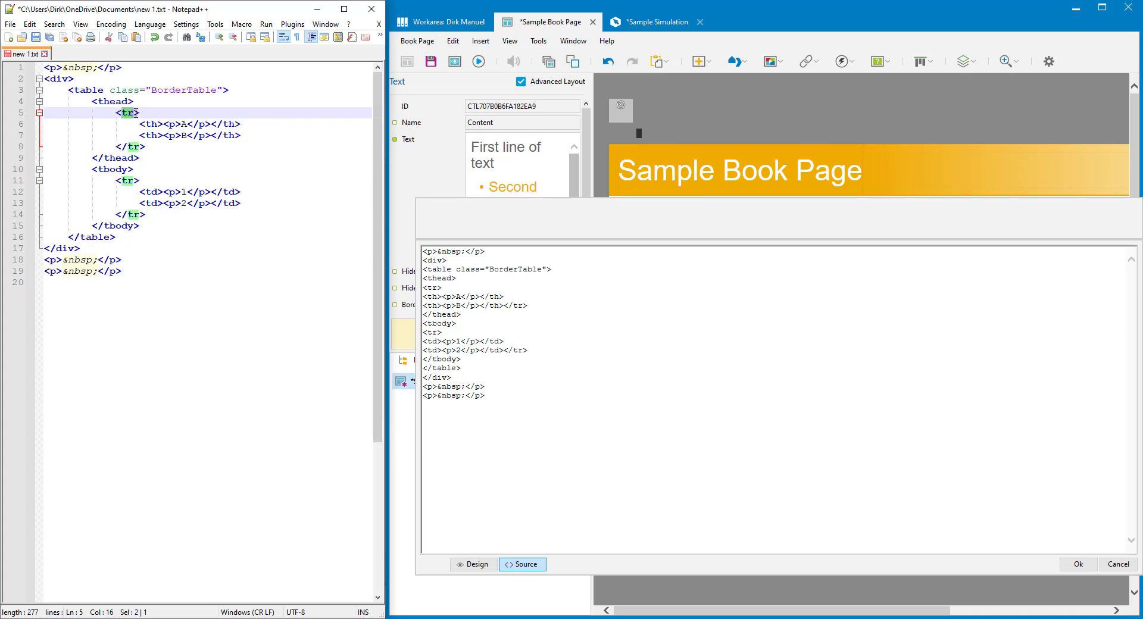
left_click_drag(117, 113, 137, 113)
left_click(117, 146)
left_click(135, 113)
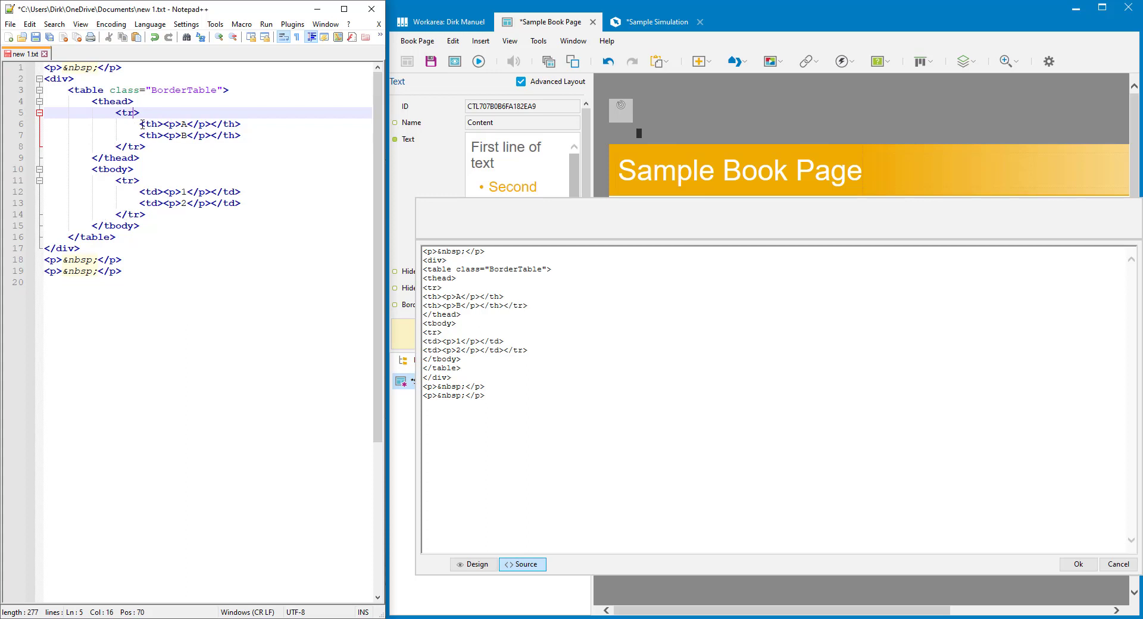
- Examine the opening and closing th tags around header cells A and B
left_click_drag(140, 124, 163, 124)
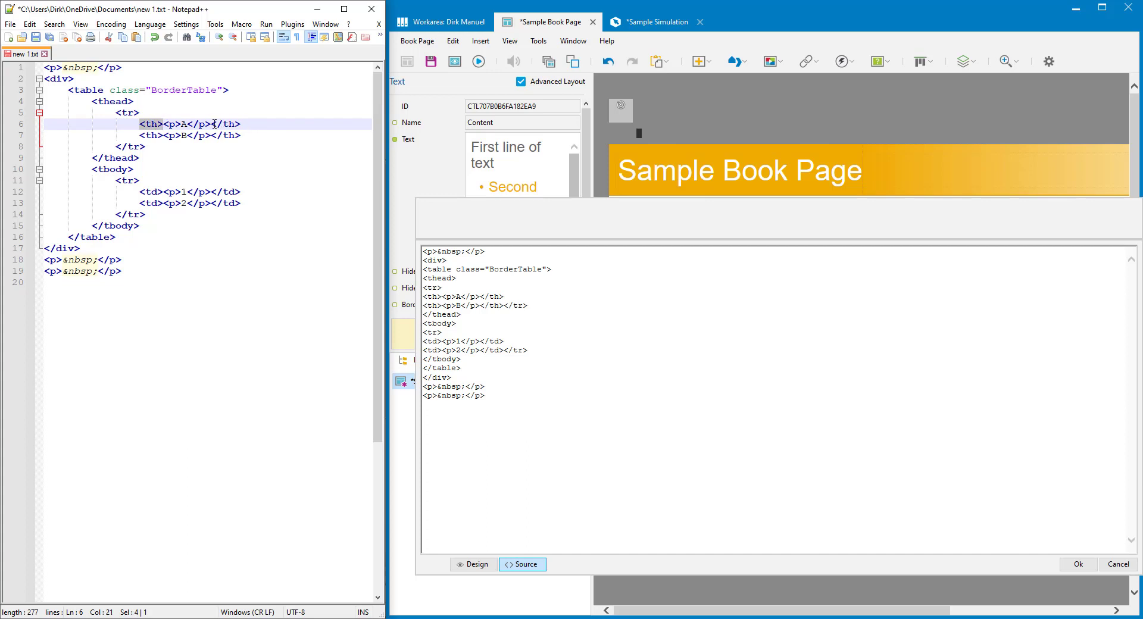
left_click_drag(210, 124, 240, 124)
left_click_drag(140, 135, 241, 135)
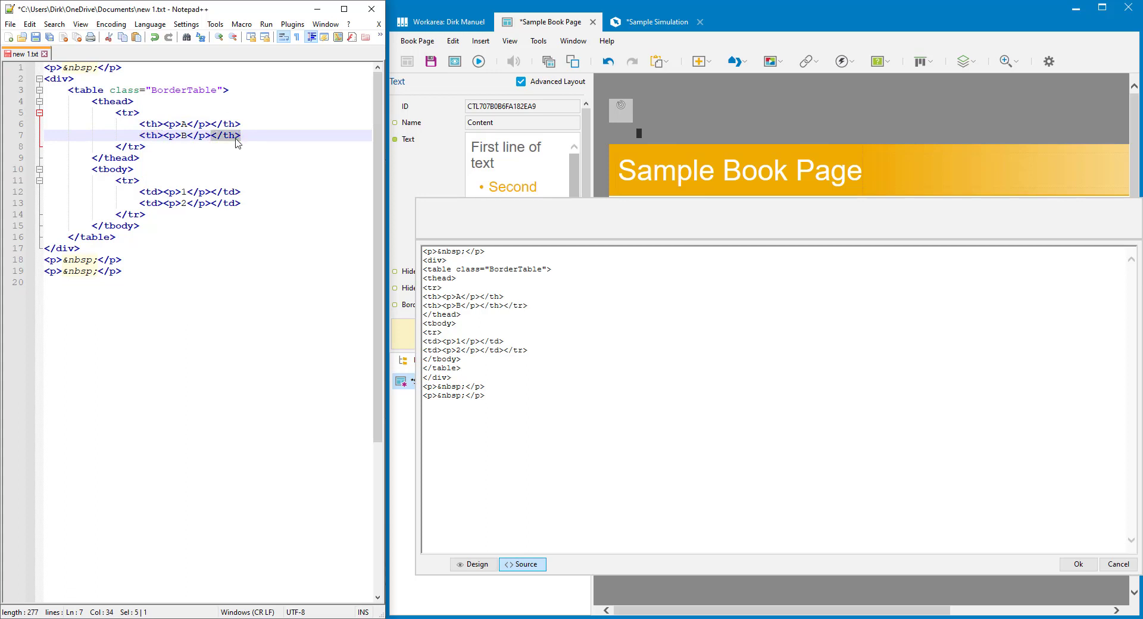
left_click(157, 125)
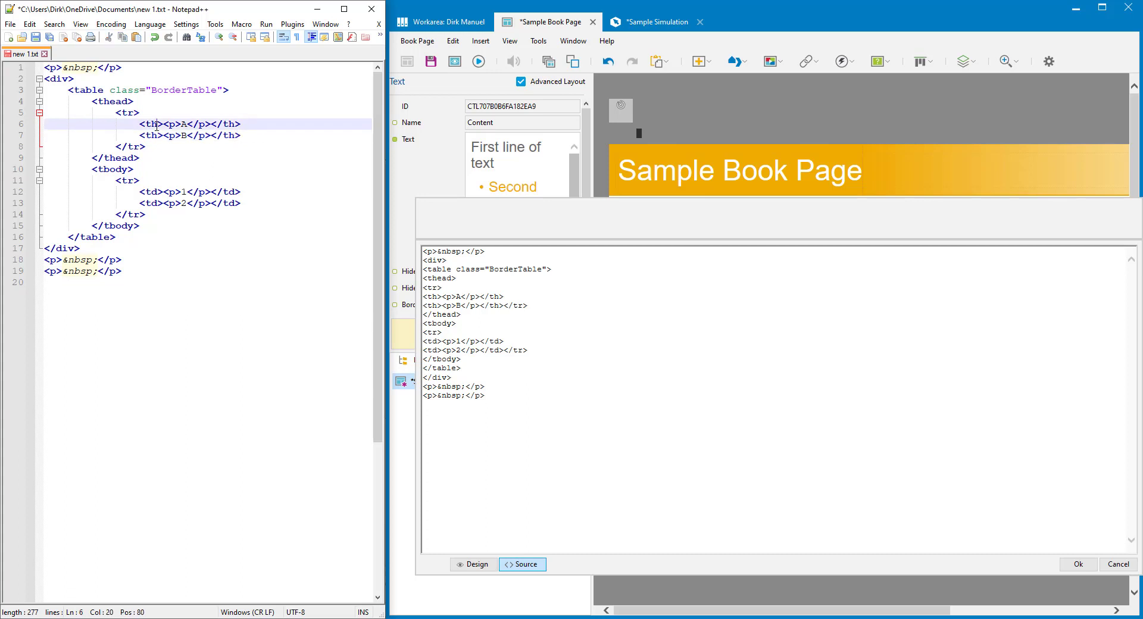
- Compare the opening td tag of the body row with the th tag of the header row in the source copy
left_click_drag(116, 181, 164, 193)
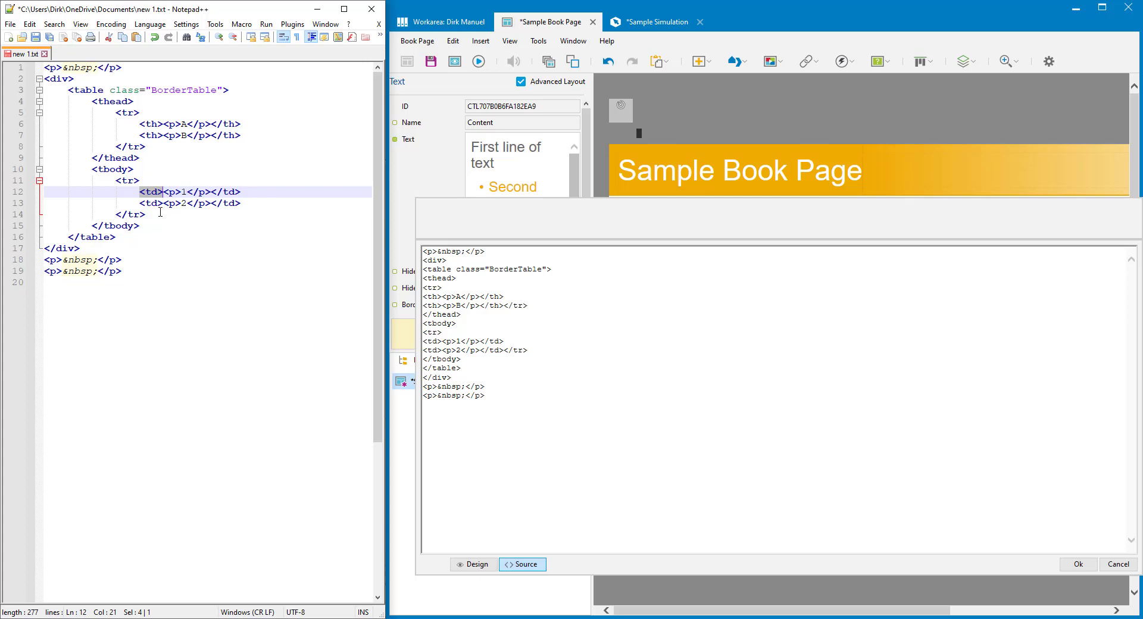
left_click_drag(140, 124, 164, 125)
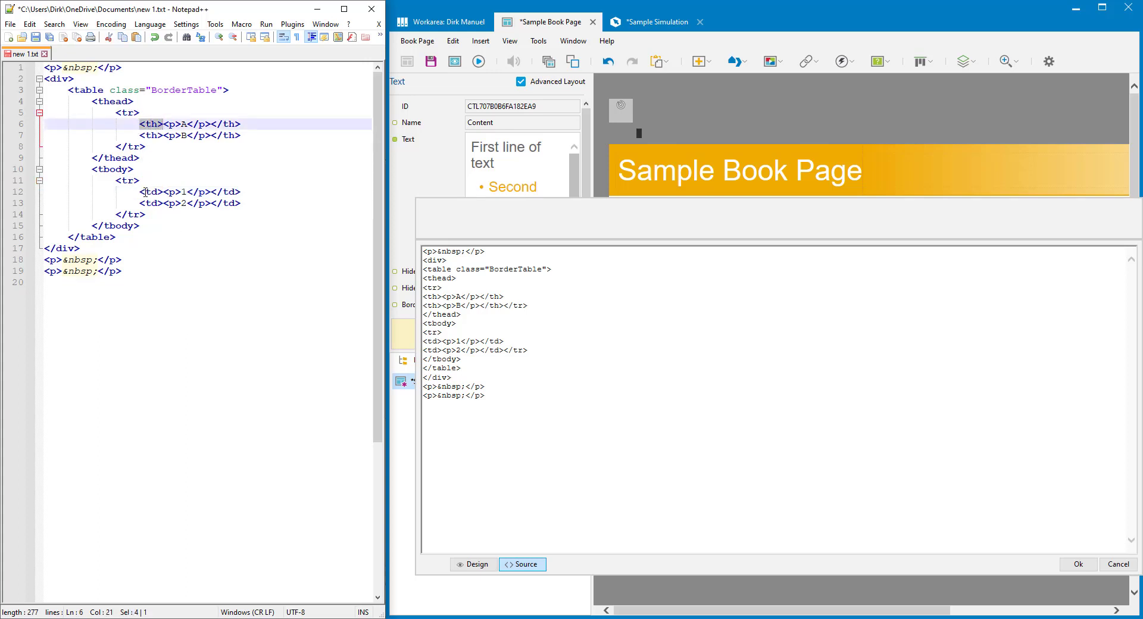
left_click_drag(140, 191, 163, 192)
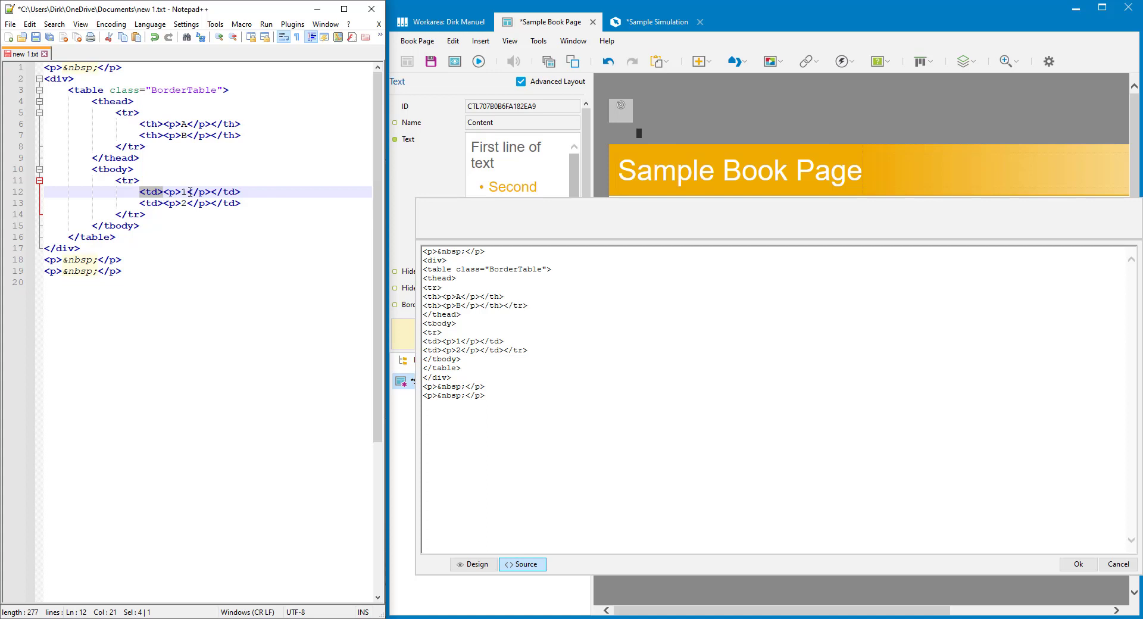
- Examine the closing td tag and the paragraph tags enclosing the value 1 in the body row
left_click_drag(212, 192, 241, 191)
left_click_drag(164, 192, 211, 192)
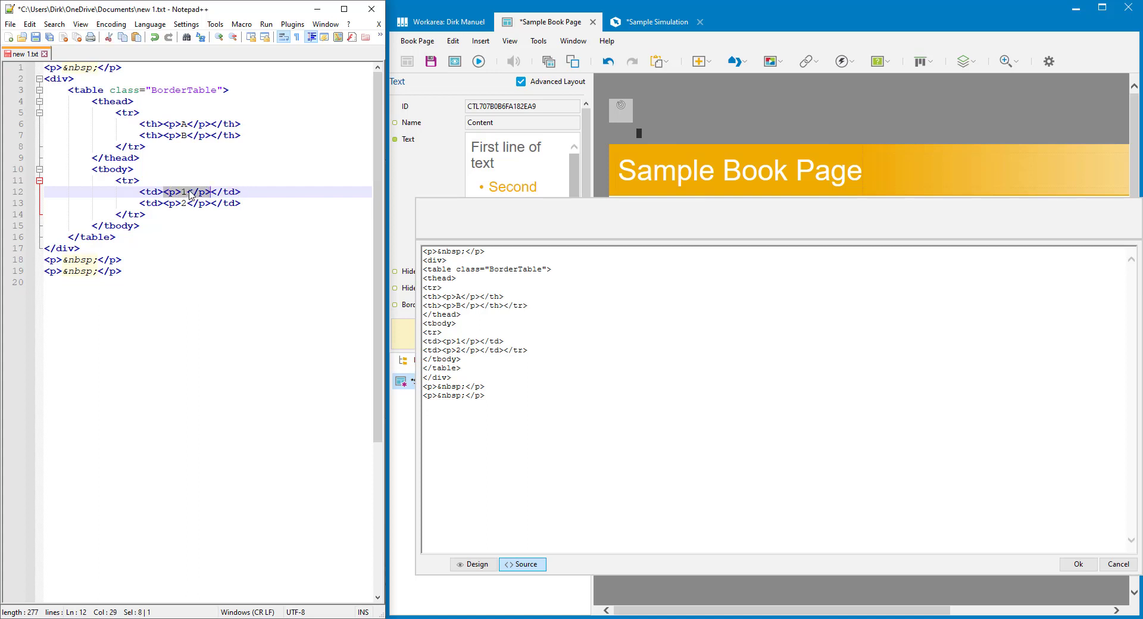
double_click(184, 192)
left_click_drag(163, 192, 169, 191)
left_click(199, 376)
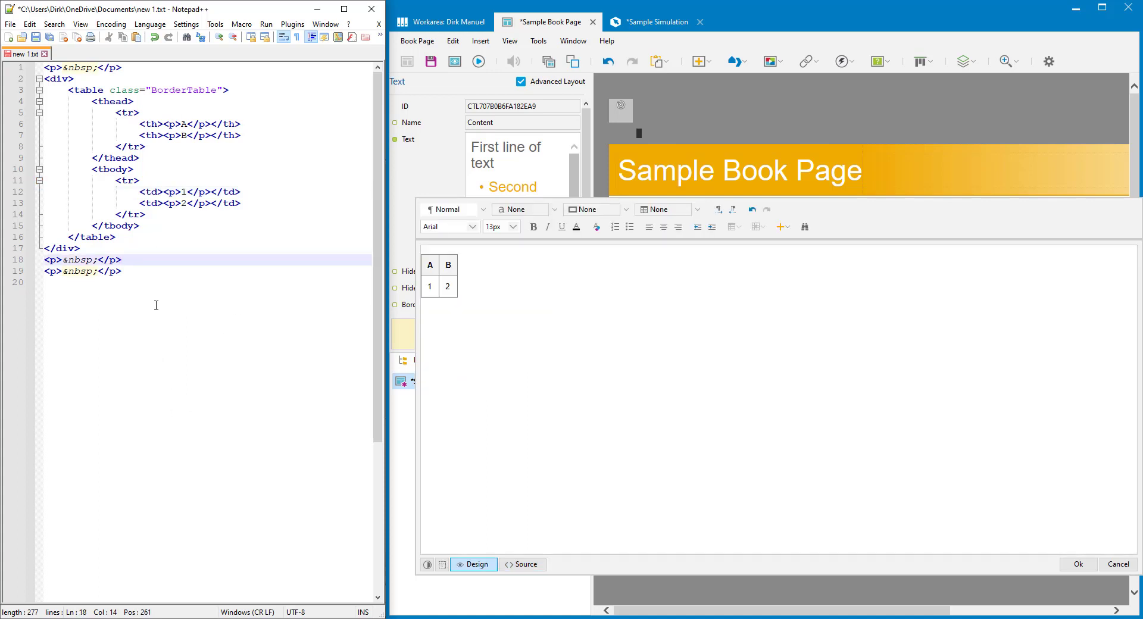
- Examine the two empty nbsp paragraphs below the closing div tag in the source copy
left_click(141, 268)
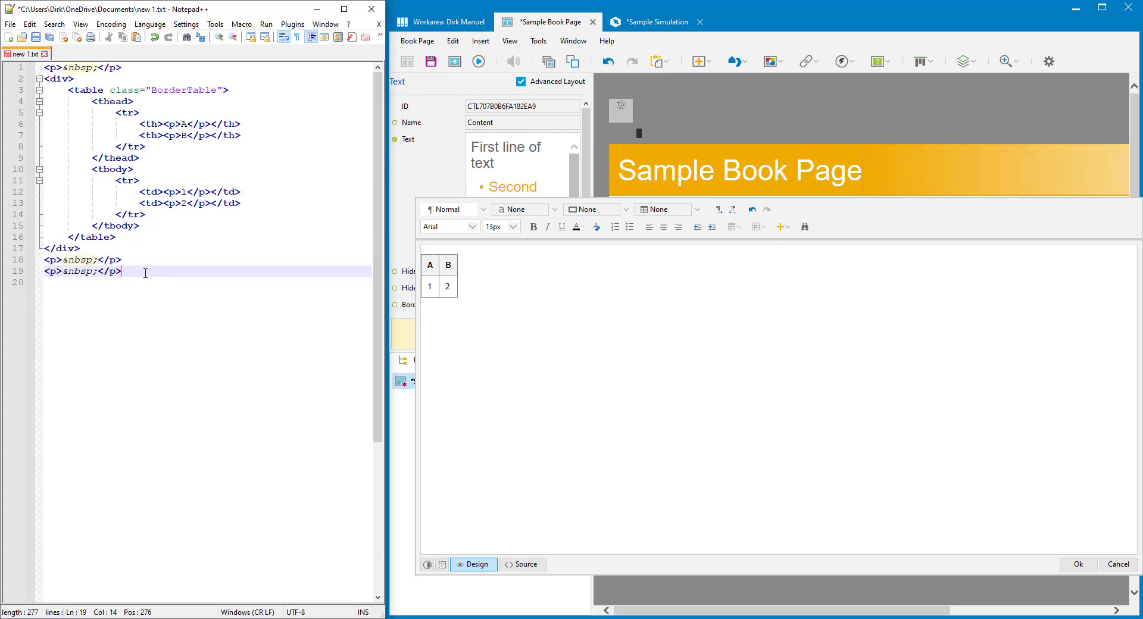
left_click_drag(145, 273, 44, 261)
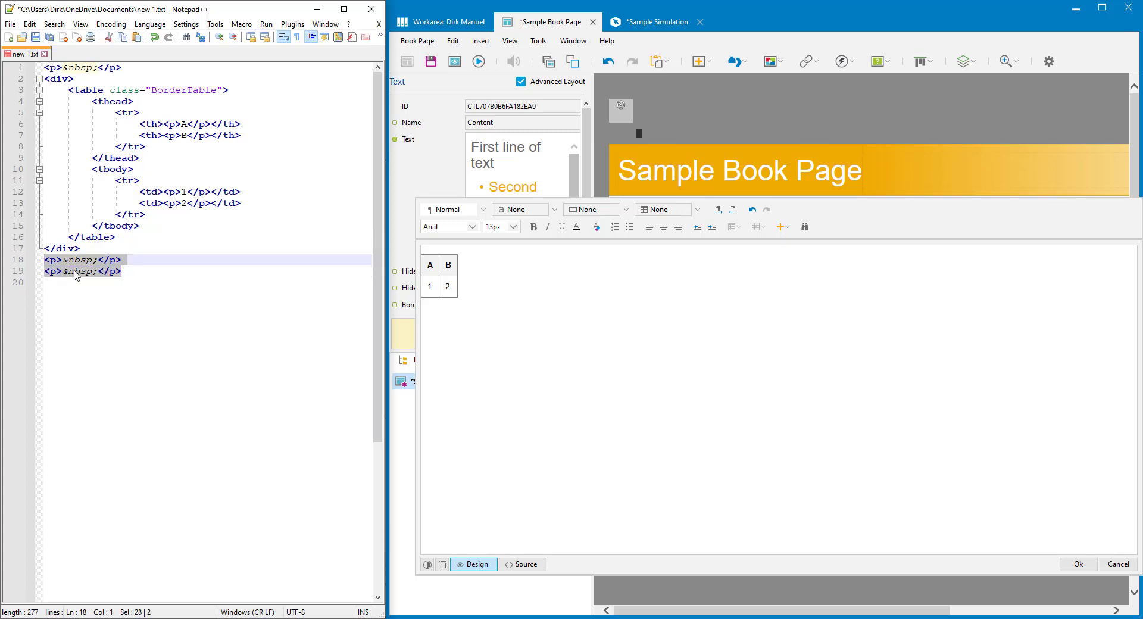
left_click(136, 281)
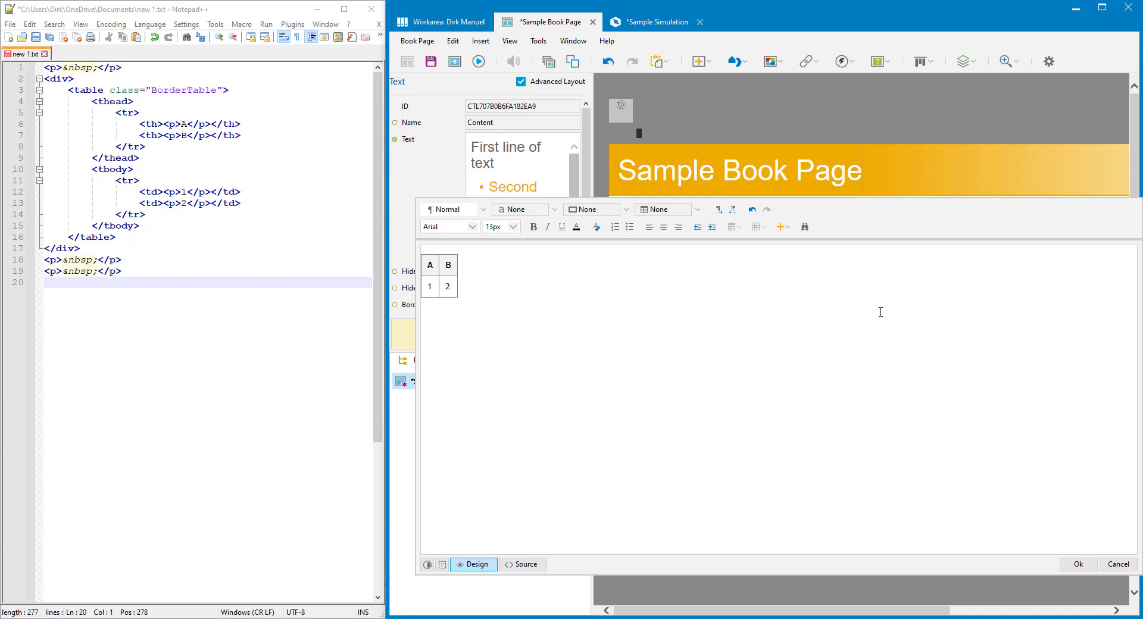
key("ctrl+a")
key("Delete")
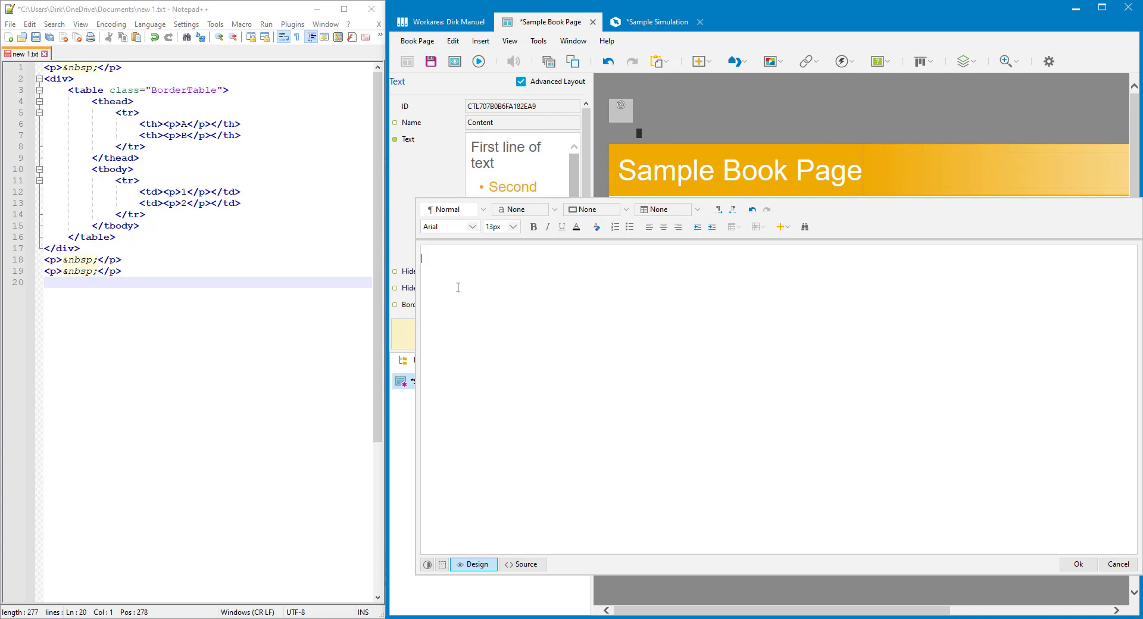
left_click(752, 210)
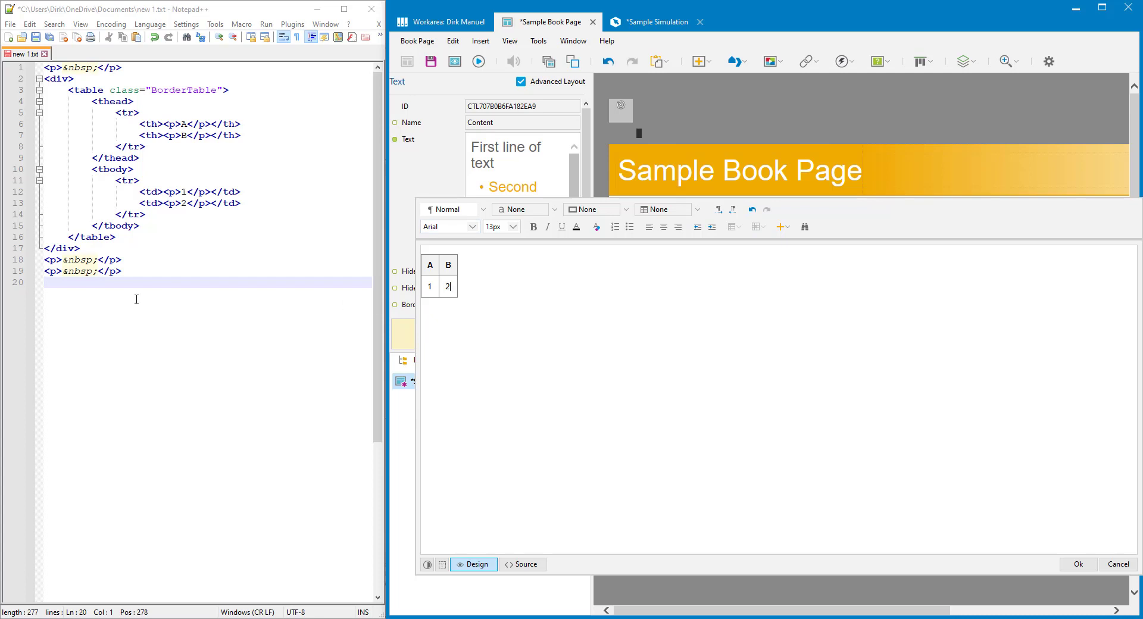
- Delete the two empty nbsp paragraphs after the closing div tag in the source copy
left_click_drag(154, 272, 26, 278)
key("BackSpace")
key("BackSpace")
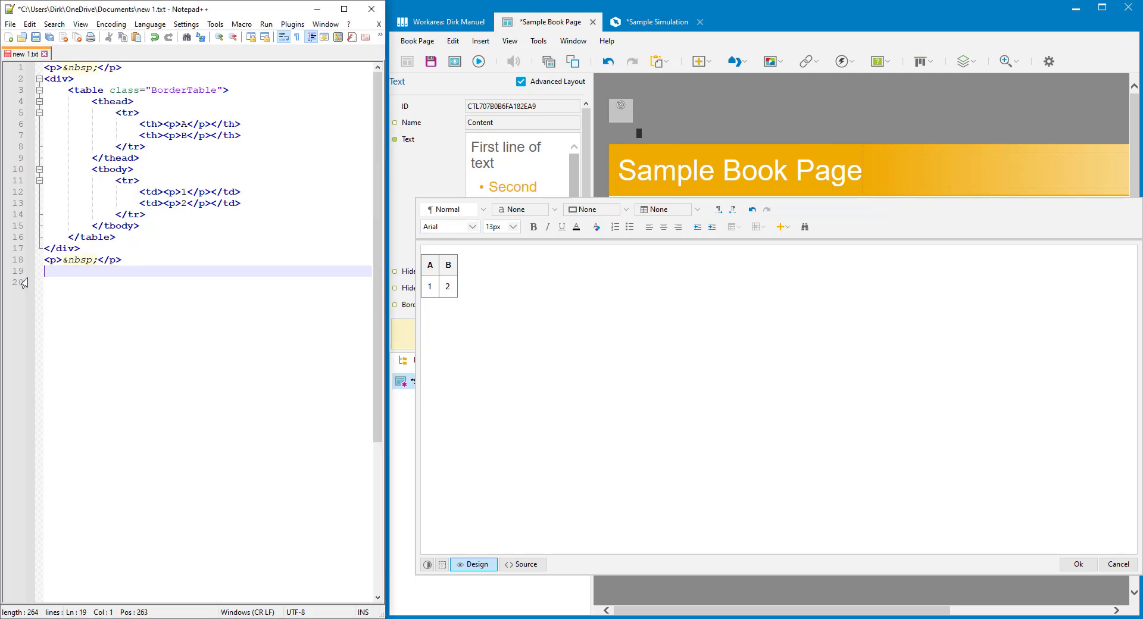
left_click_drag(153, 260, 43, 260)
key("BackSpace")
key("BackSpace")
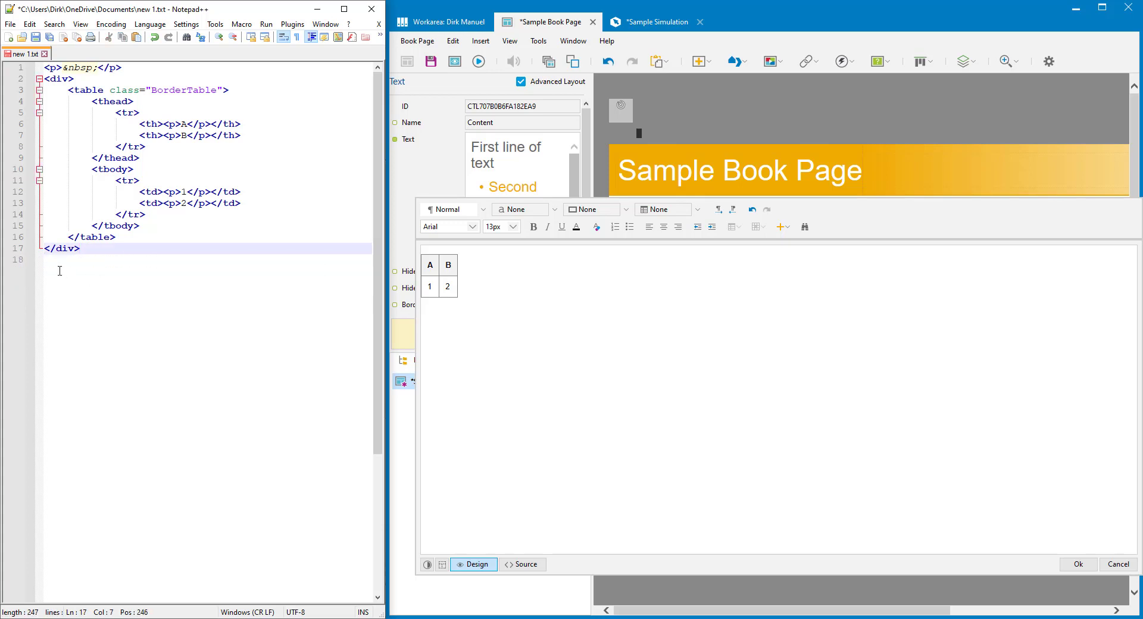
- Examine the whole div block that encloses the table in the source copy, from opening to closing tag
left_click(451, 287)
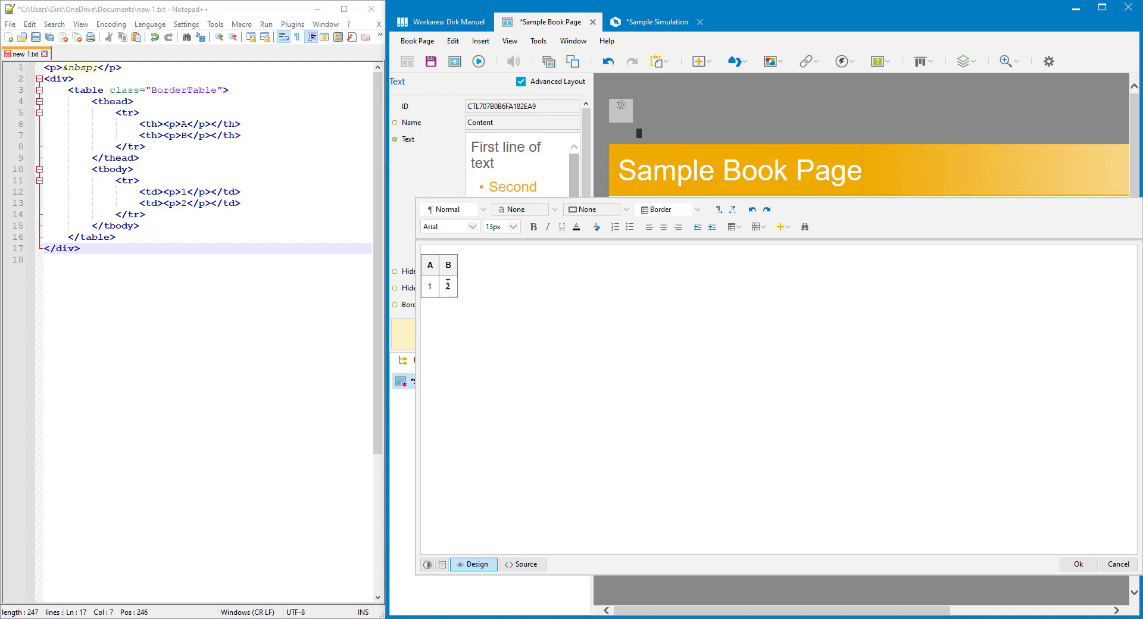
left_click(94, 251)
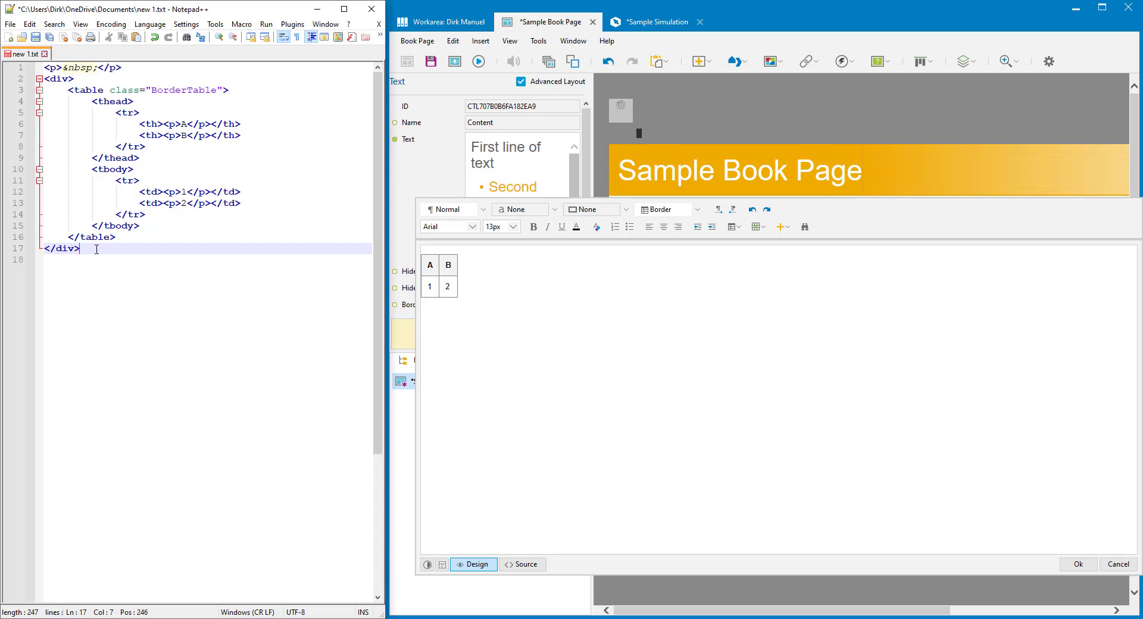
left_click_drag(97, 250, 37, 78)
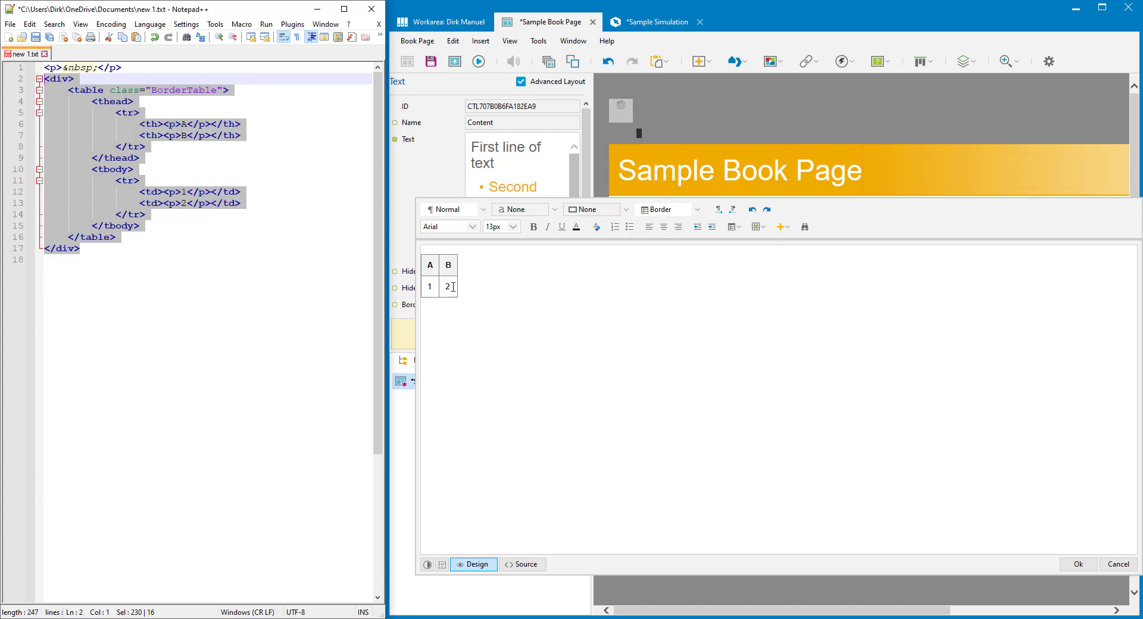
- Try to write text after the table in the design view from its last cell, removing the test entries sadasd and sdfs
left_click(480, 286)
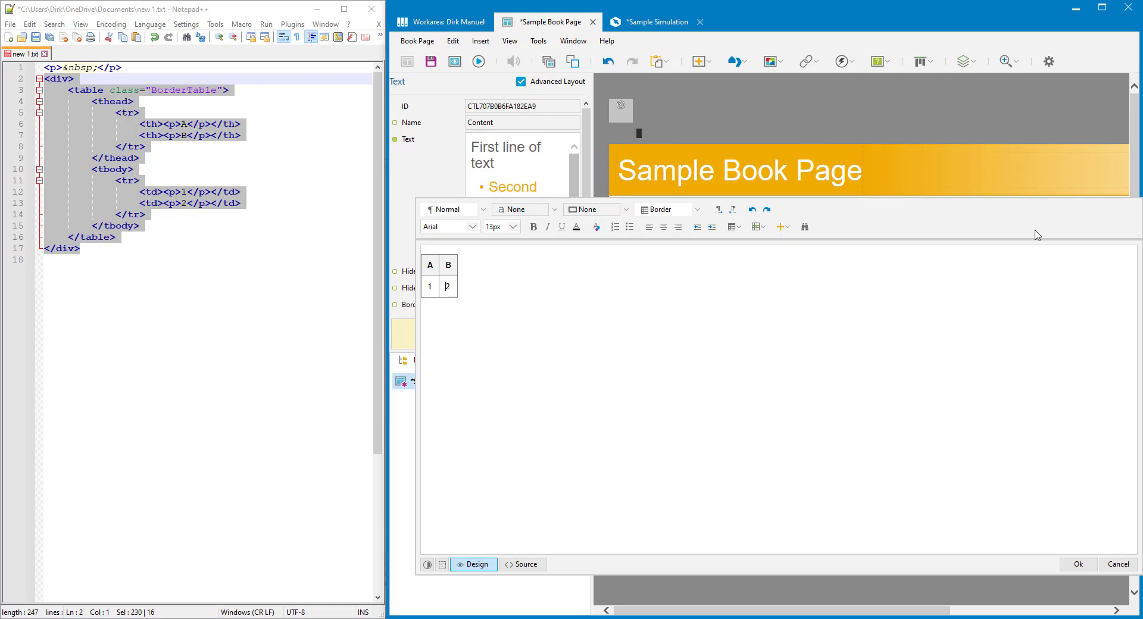
key("BackSpace")
type("sadasd")
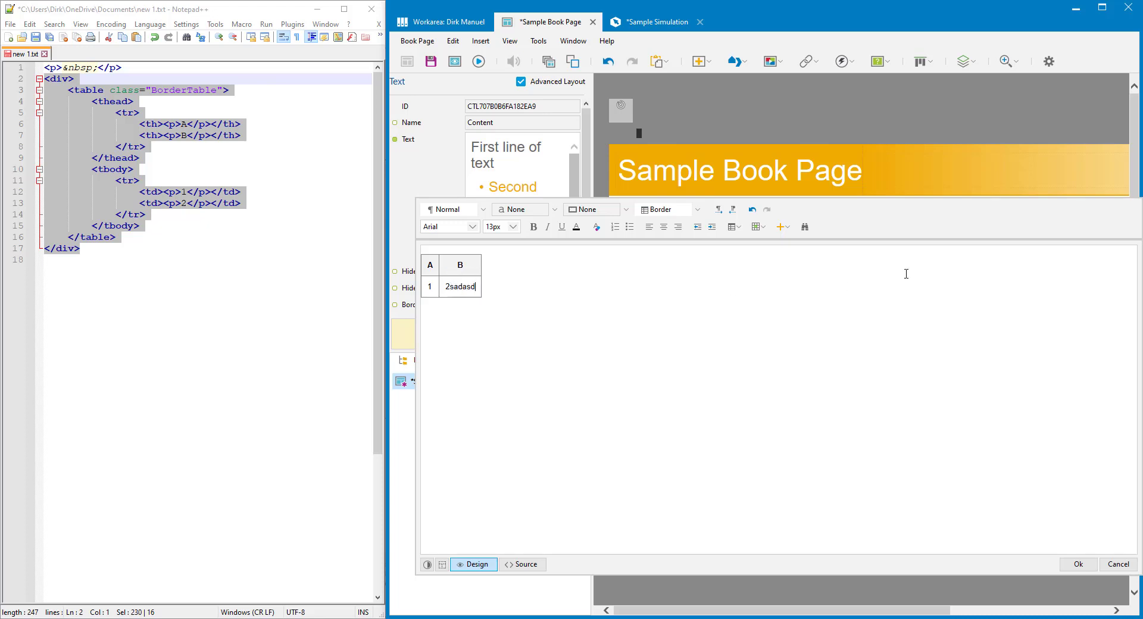
key("BackSpace")
key("BackSpace")
key("BackSpace")
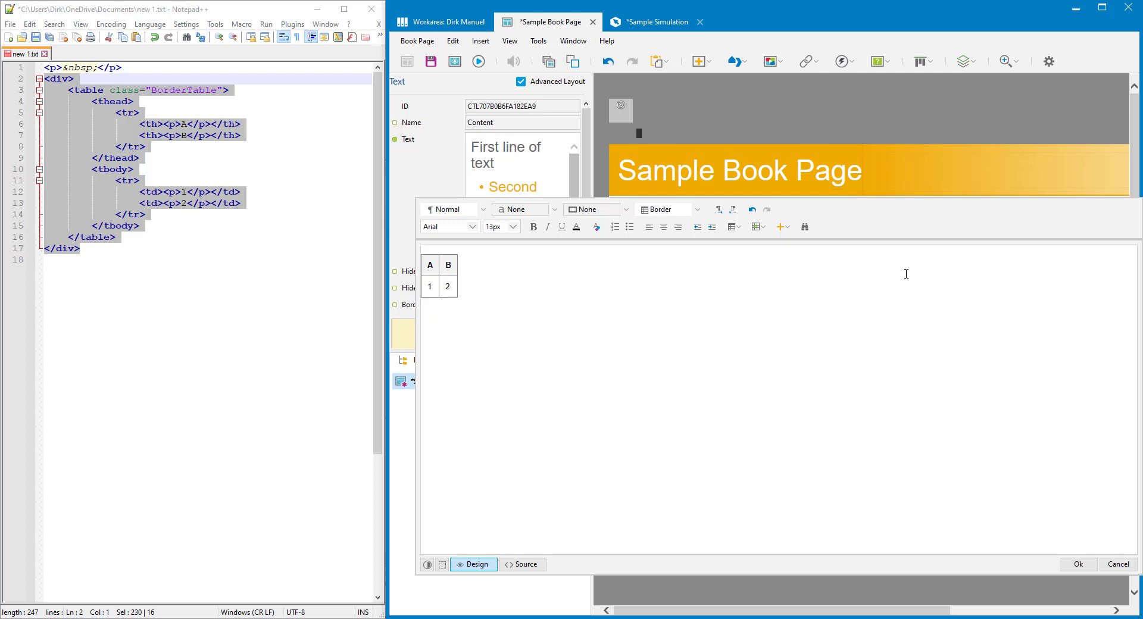
key("Return")
type("sdfs")
key("BackSpace")
key("BackSpace")
key("BackSpace")
key("BackSpace")
key("BackSpace")
- Add the paragraph "New paragraph" after the closing div in the HTML source and return to the design view
left_click(524, 564)
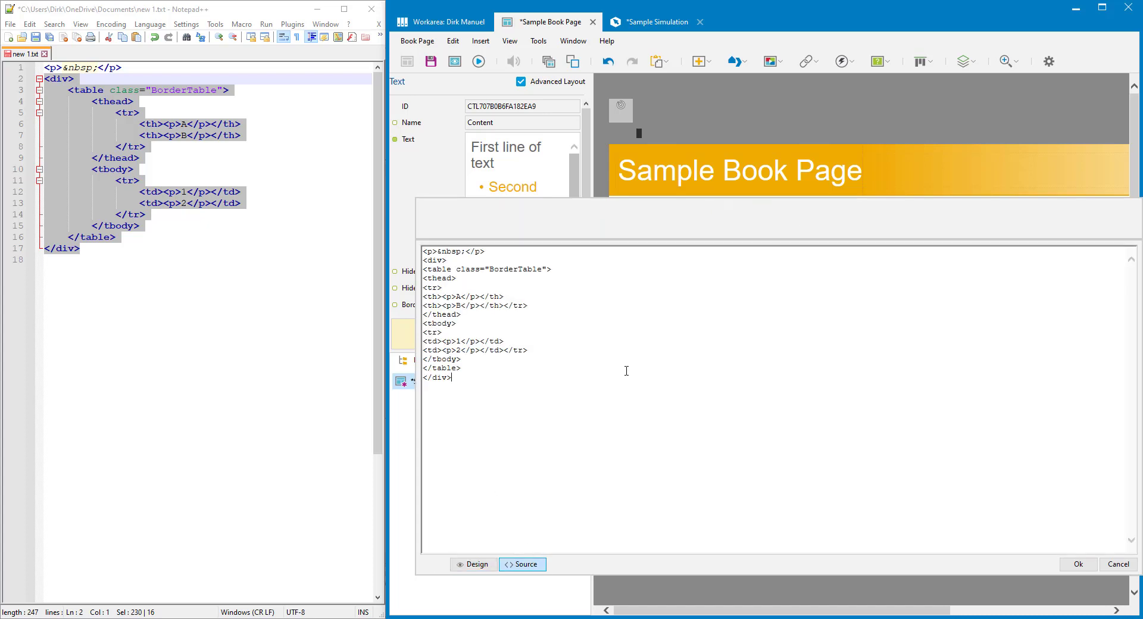
key("Return")
type("New paragraph")
left_click(475, 564)
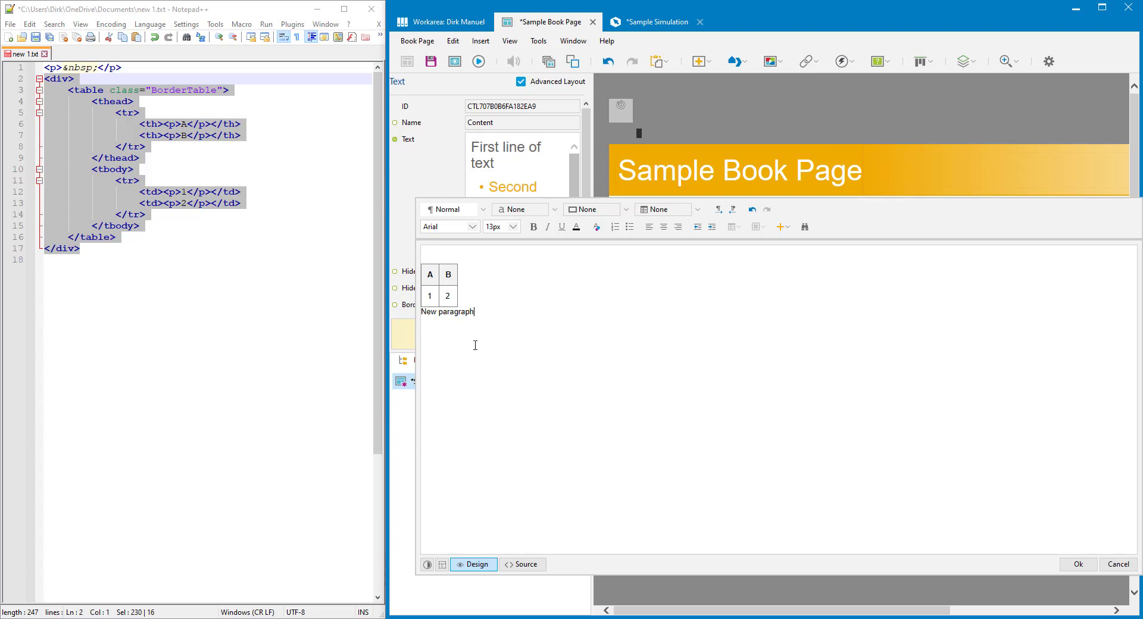
- Inspect the opening div tag of the table in the HTML source and return to the design view
left_click(521, 565)
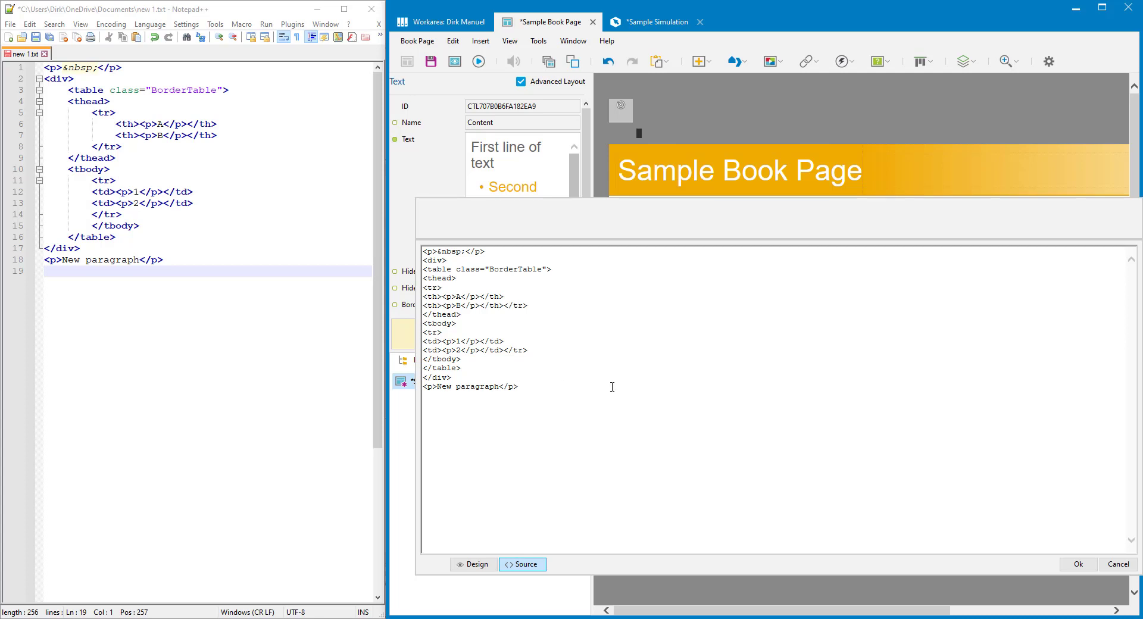
left_click_drag(429, 260, 442, 260)
left_click(473, 564)
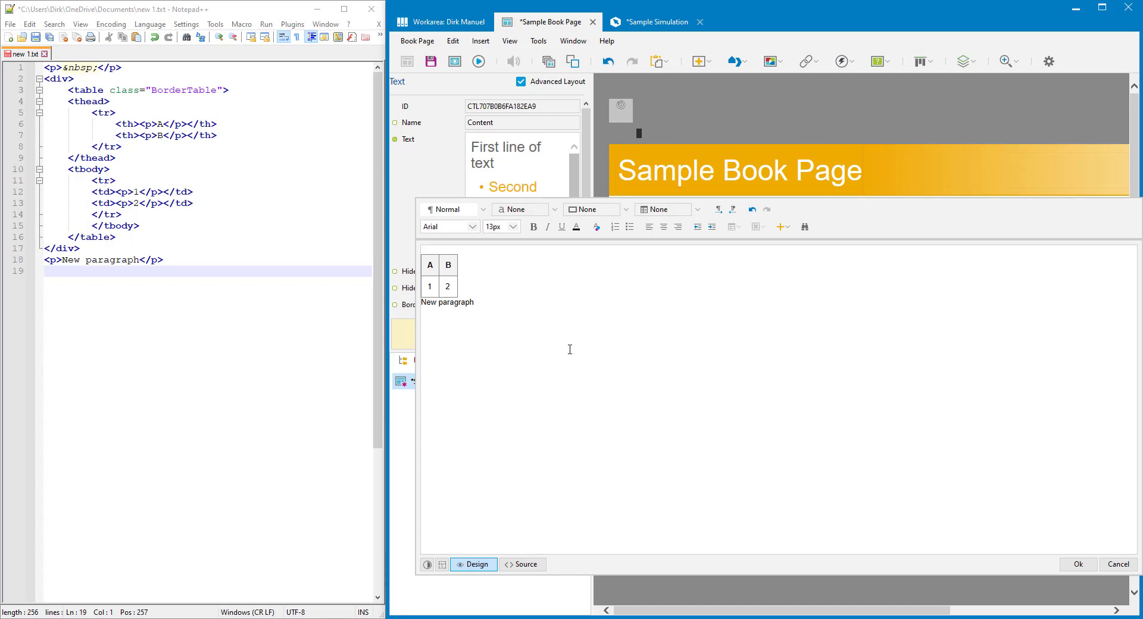
- Set the table's alignment to Center in its table properties
left_click(441, 269)
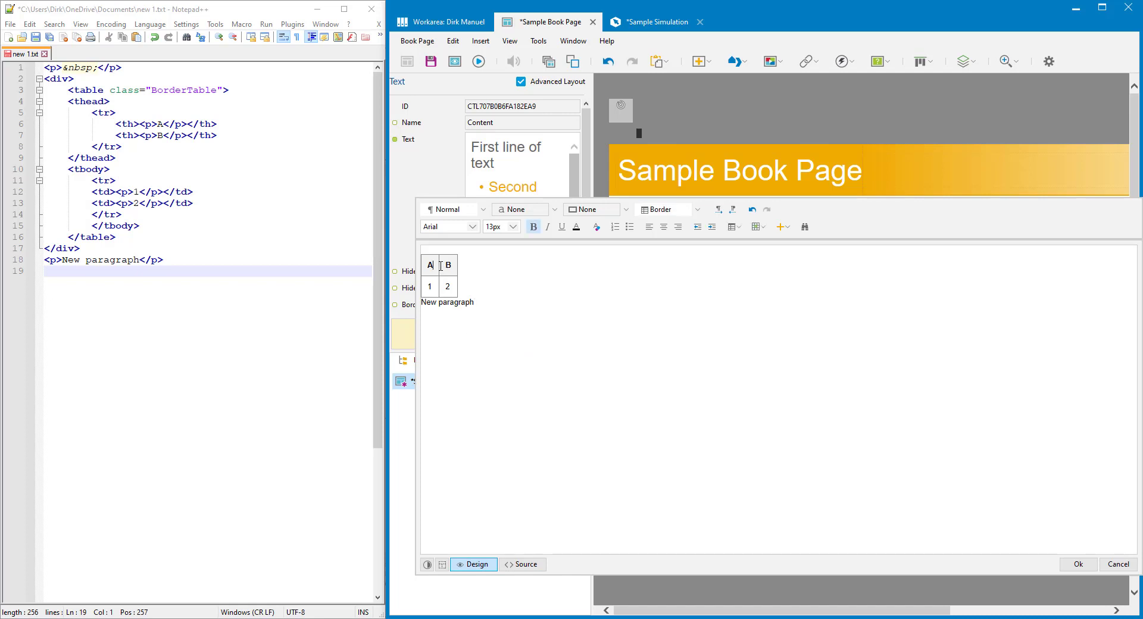
left_click(737, 227)
left_click(794, 234)
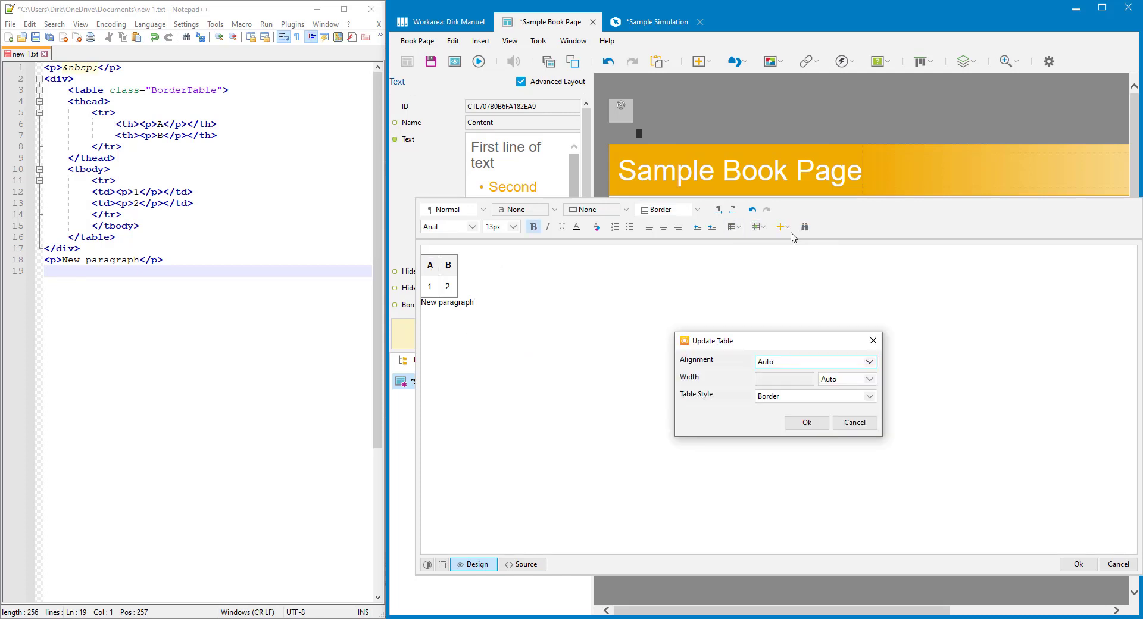
left_click(787, 364)
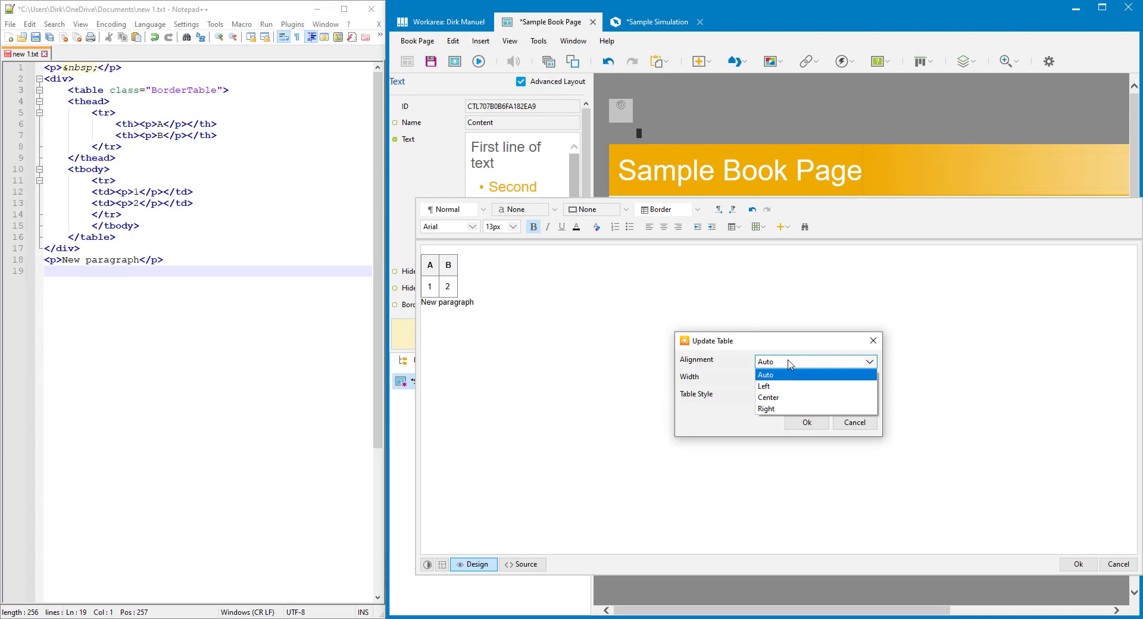
left_click(777, 398)
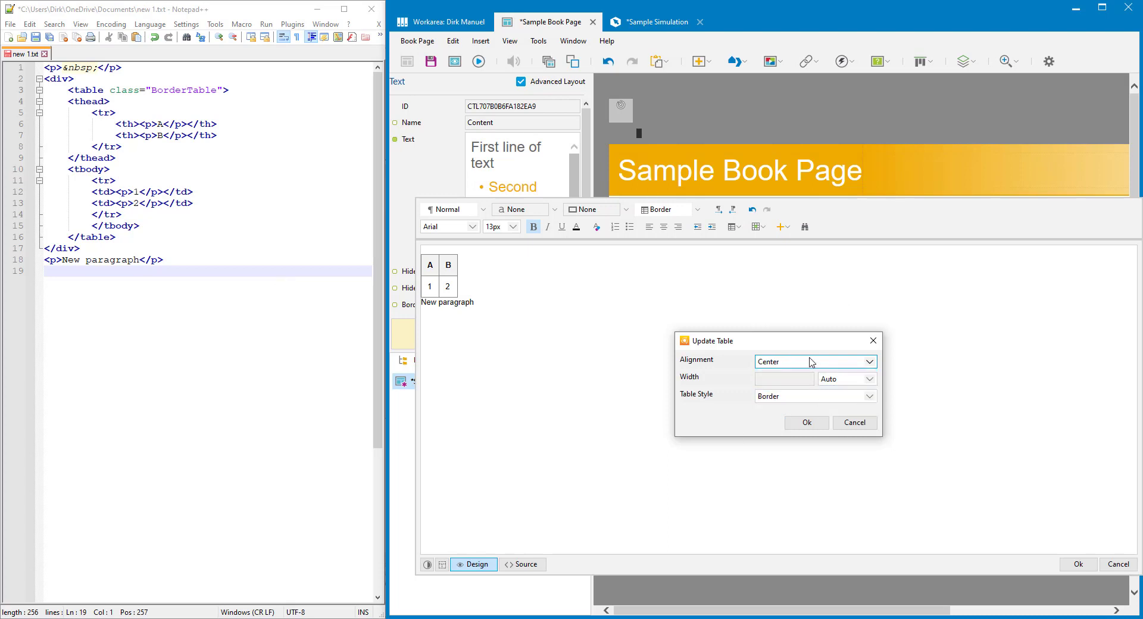
left_click(807, 423)
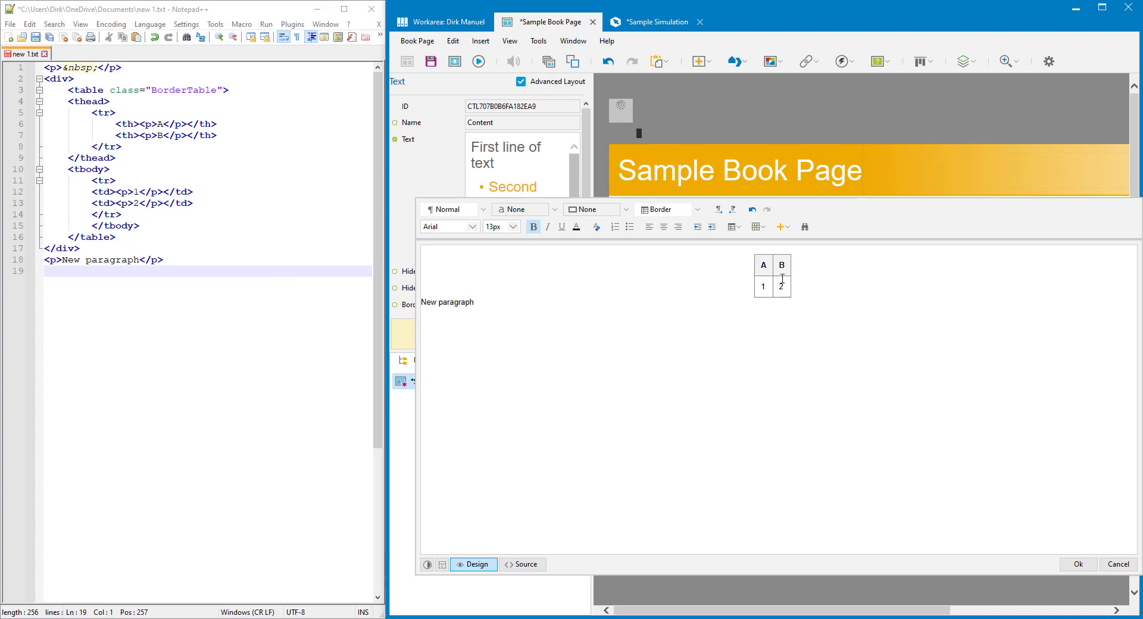
- Change the font colour of the value 1 in the table body to the recently used red
double_click(763, 286)
left_click(578, 227)
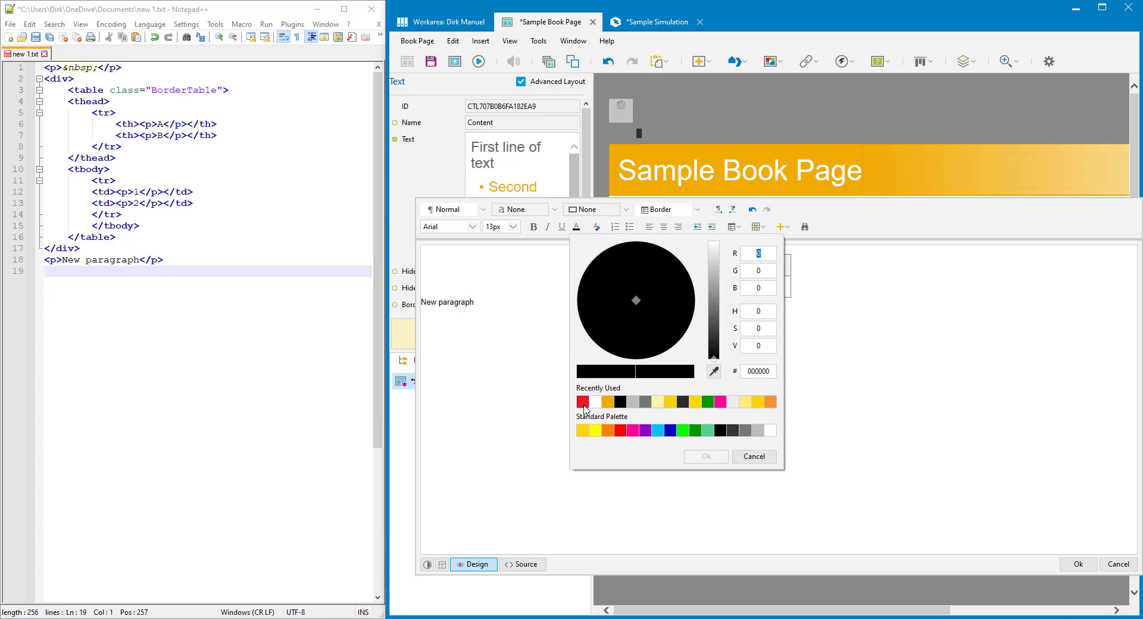
left_click(583, 402)
left_click(706, 456)
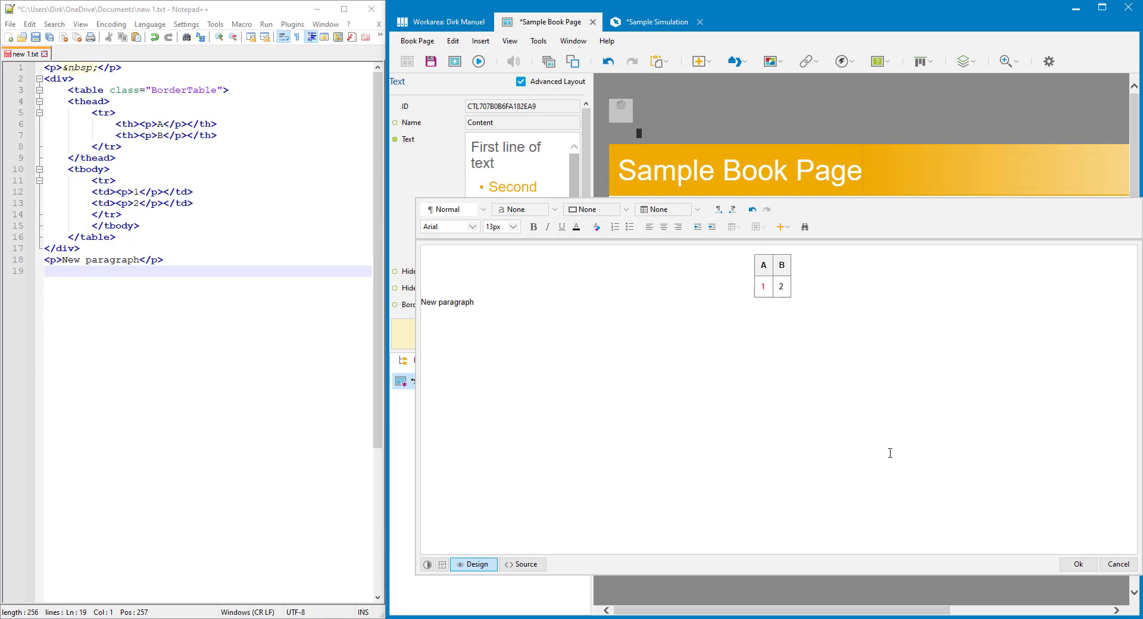
- Examine the align="center" attributes on the div and table tags in the HTML source and its copy
left_click(523, 564)
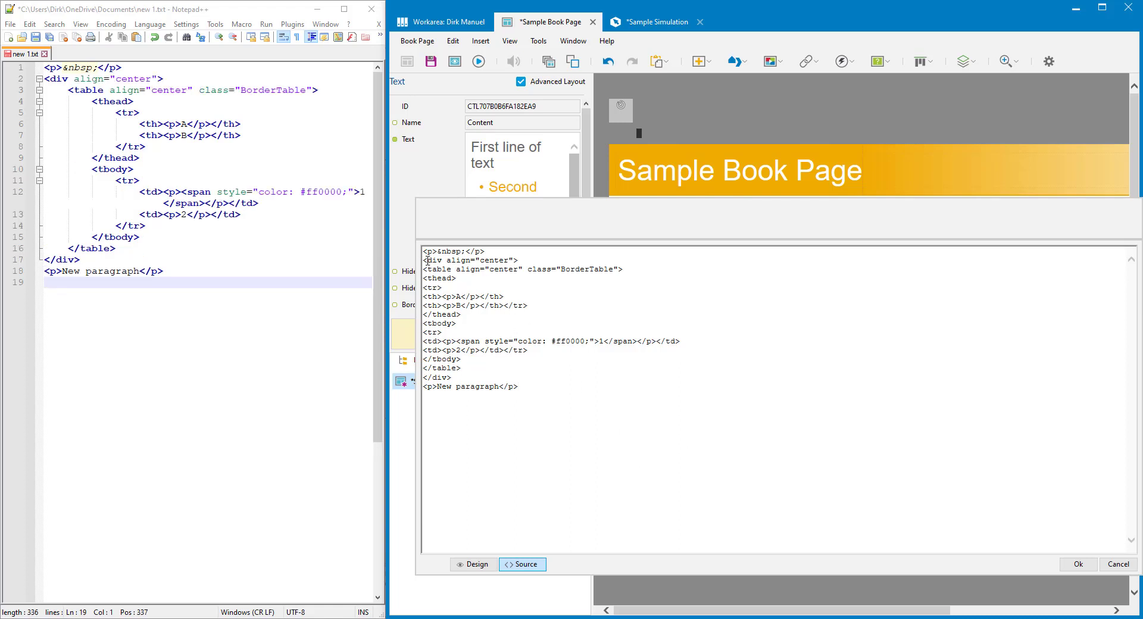
left_click_drag(428, 261, 508, 261)
left_click(167, 90)
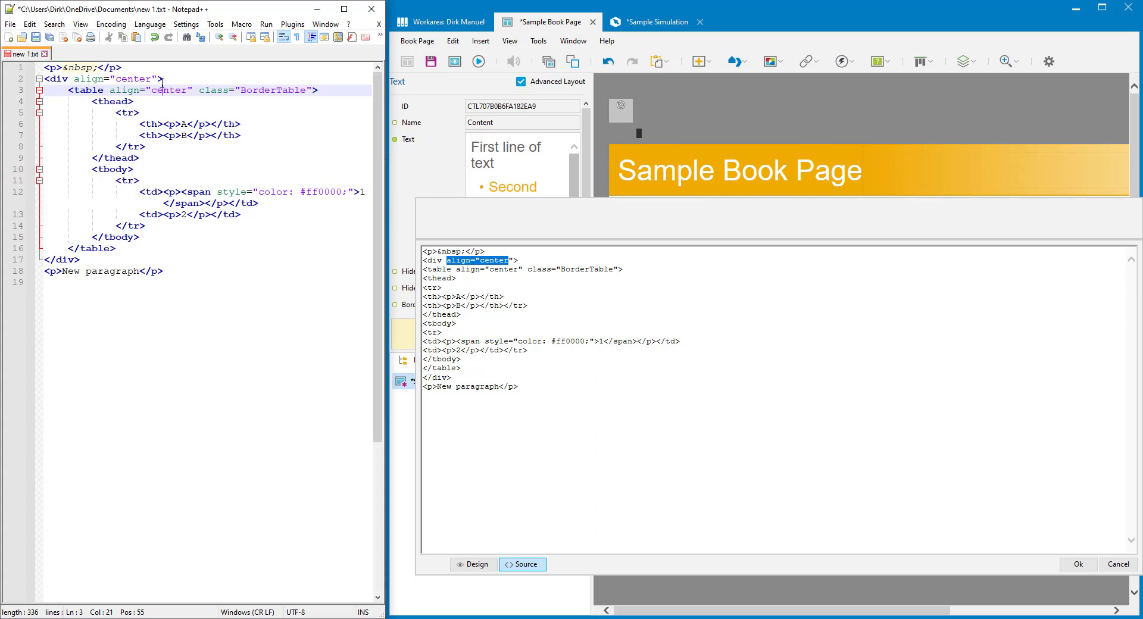
left_click_drag(151, 90, 188, 94)
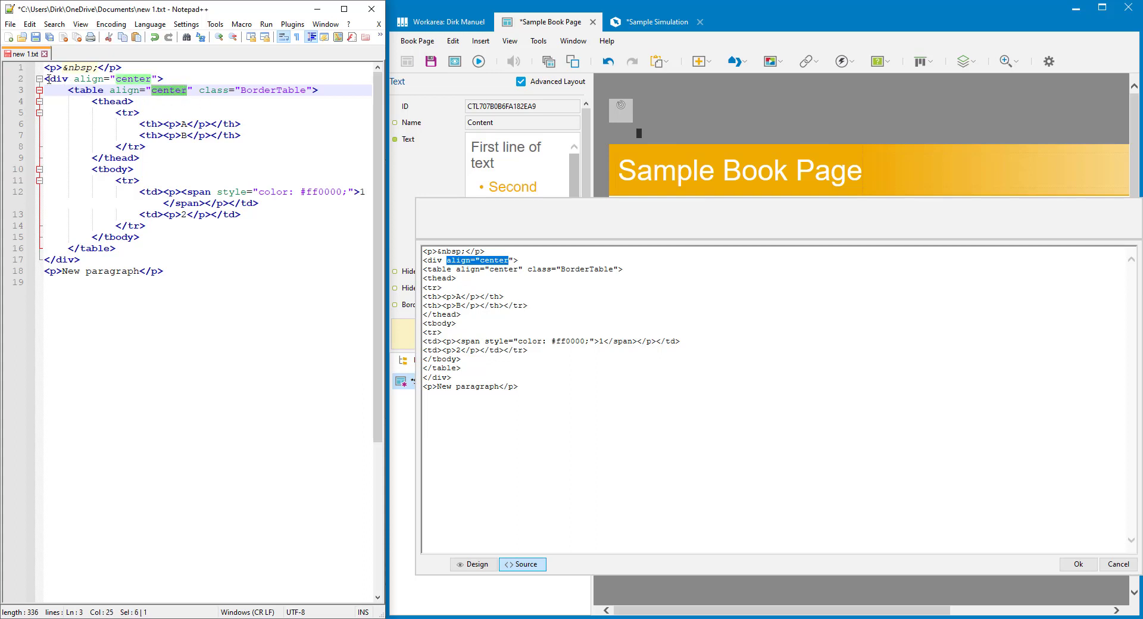
left_click_drag(47, 78, 73, 79)
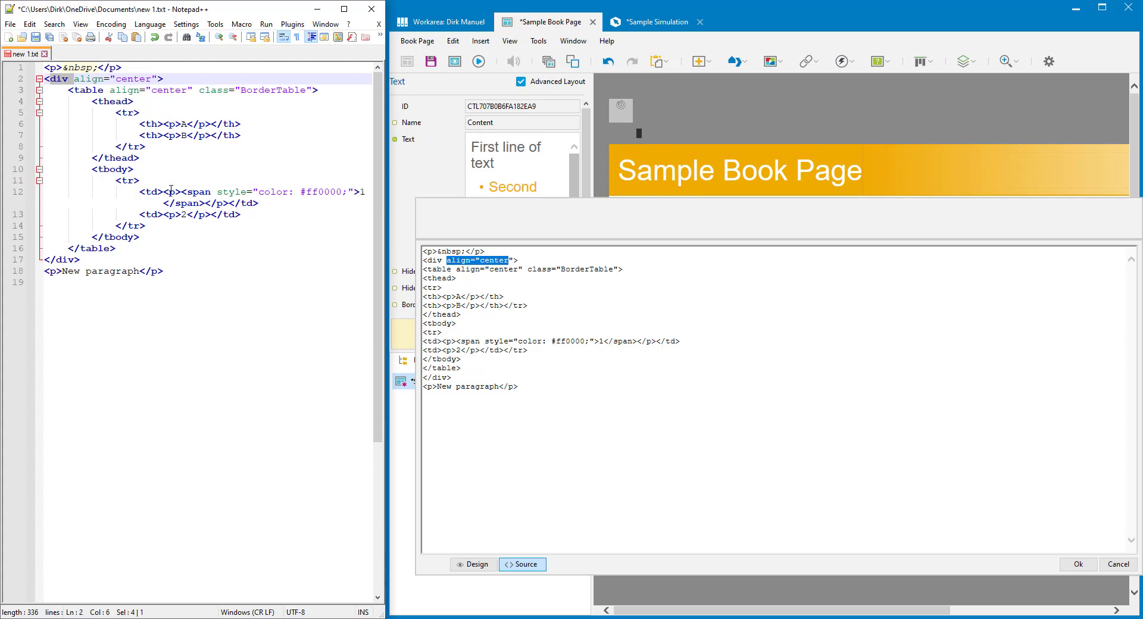
- Examine the td, p and span tags around the value 1 in the Notepad++ copy, including the span's style="color: #ff0000;" attribute
double_click(153, 192)
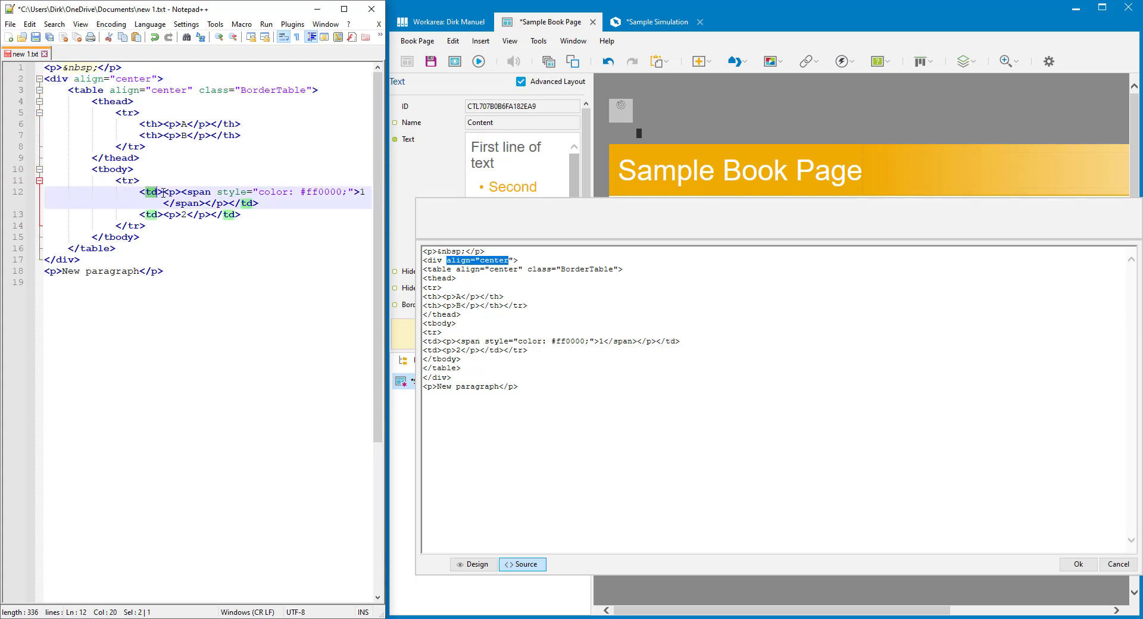
left_click(183, 191)
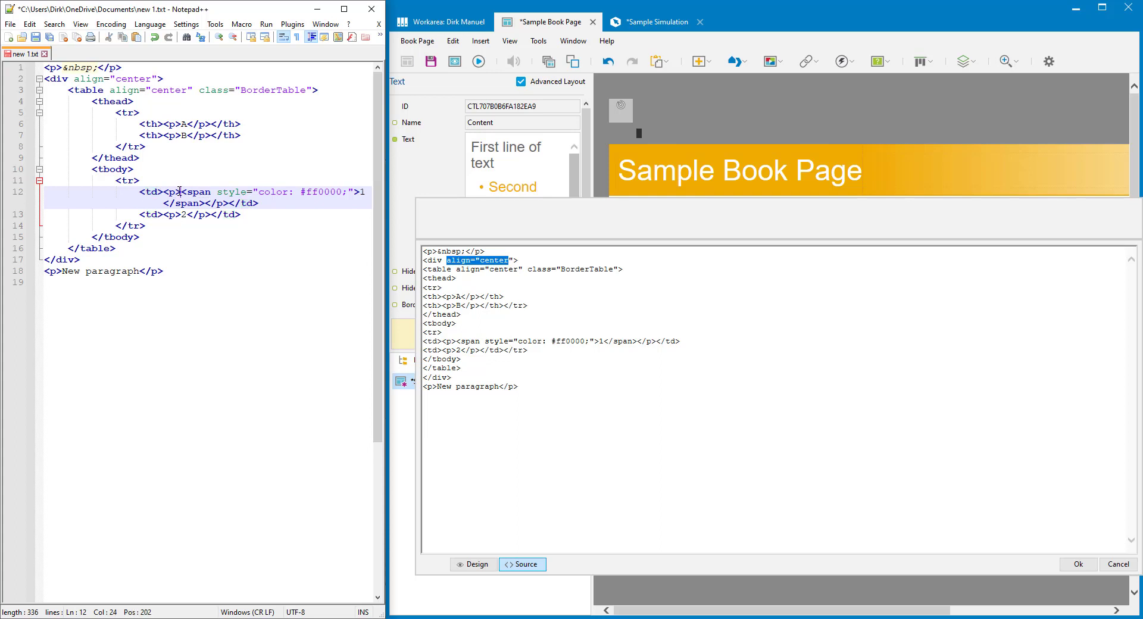
left_click_drag(182, 191, 359, 191)
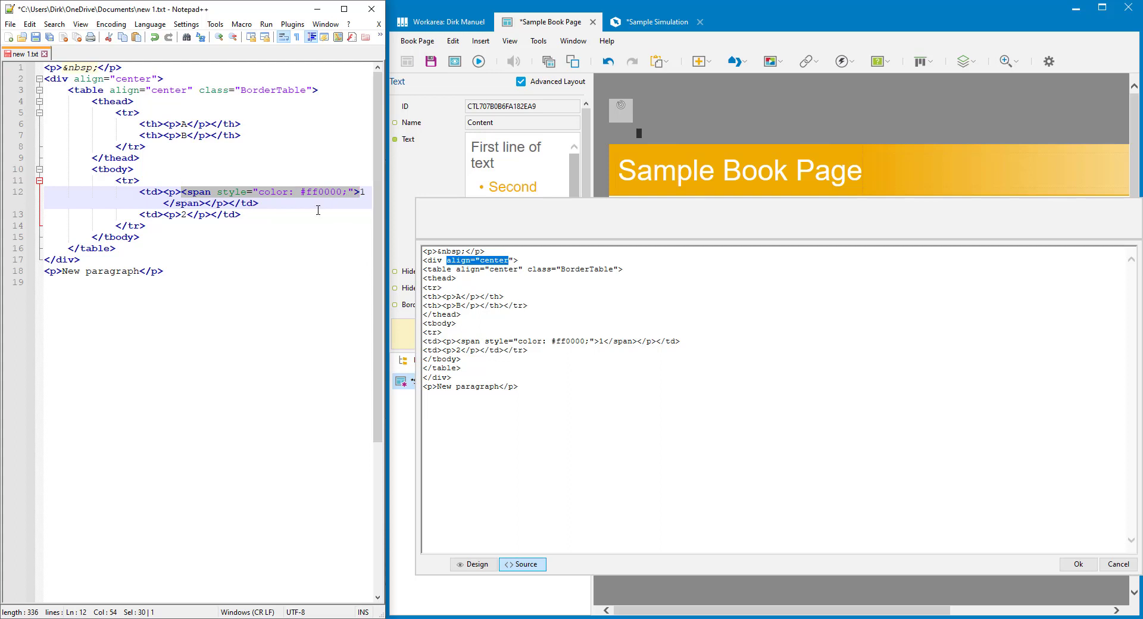
left_click(261, 206)
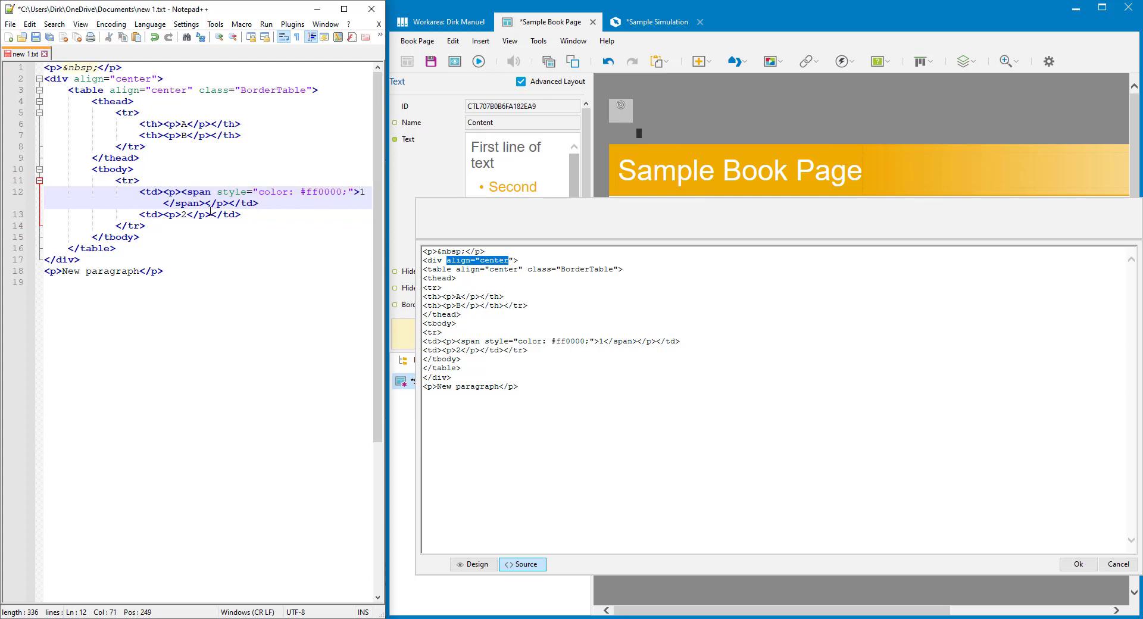
left_click(184, 191)
double_click(199, 191)
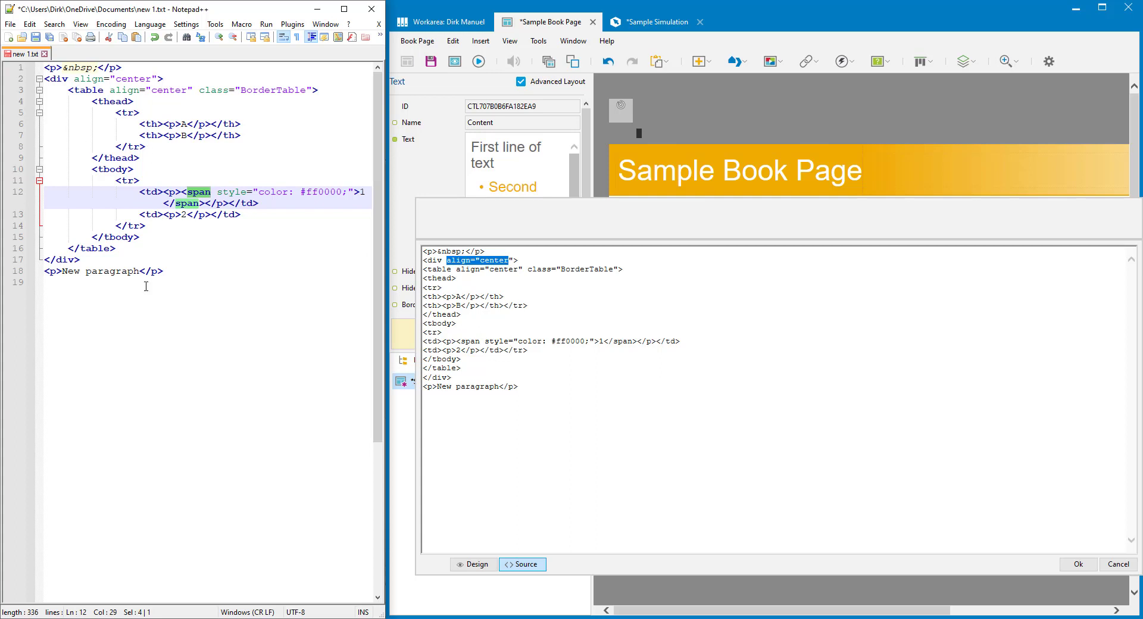
- Compare the div tag enclosing the table with the inline span tag, then check the New paragraph line in the source copy
double_click(65, 79)
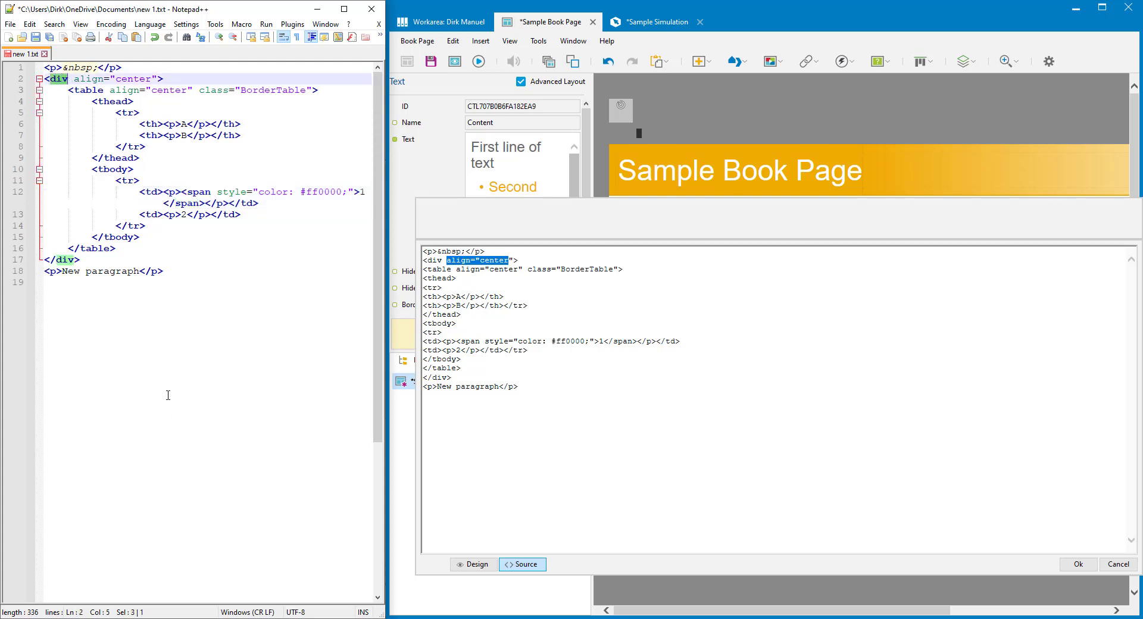
left_click(71, 78)
left_click_drag(49, 78, 70, 78)
left_click_drag(186, 191, 211, 192)
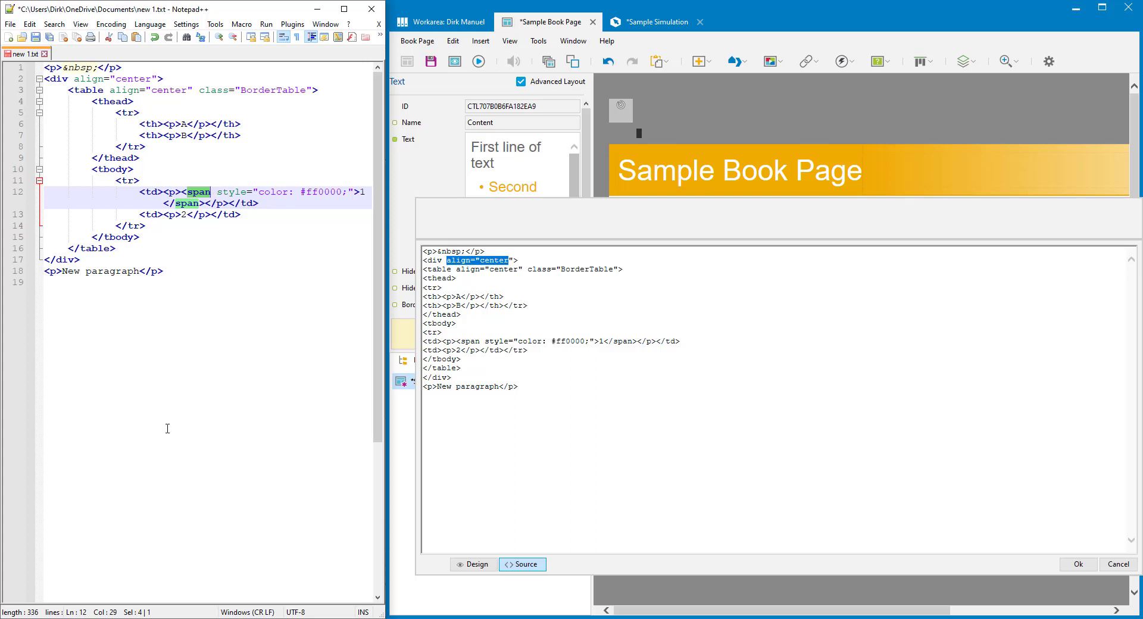
left_click(197, 327)
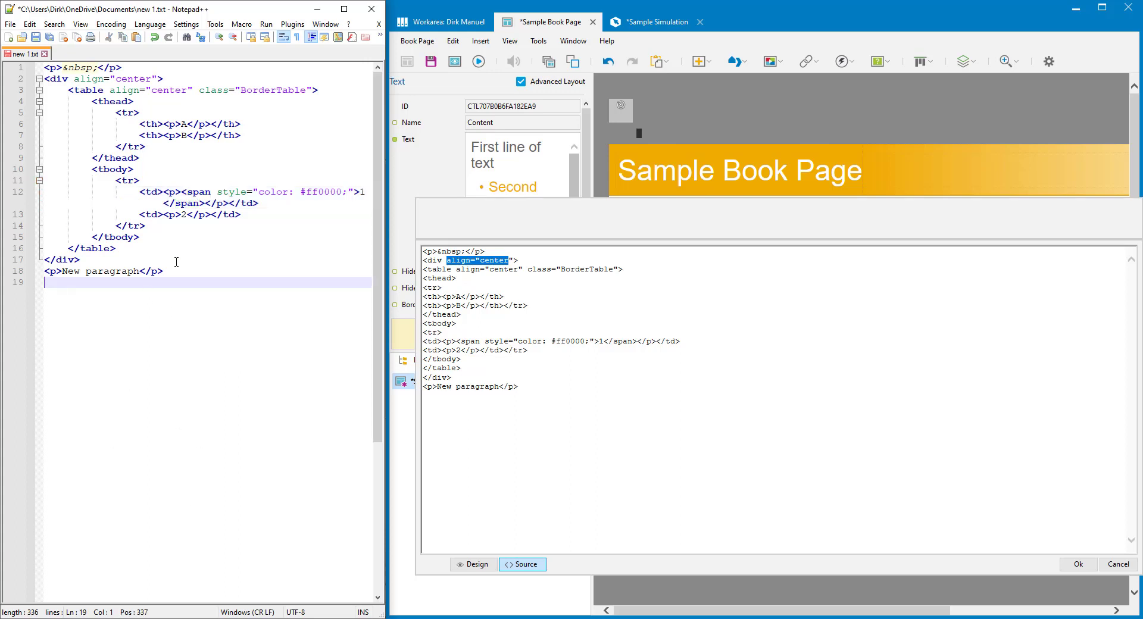
left_click_drag(187, 191, 210, 192)
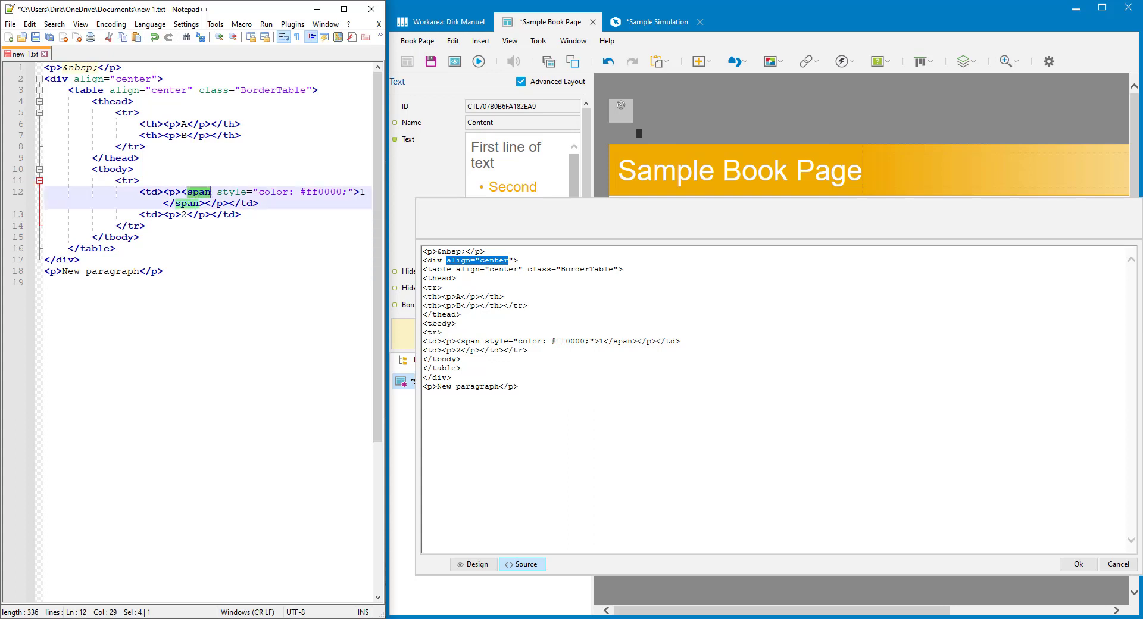
left_click(86, 271)
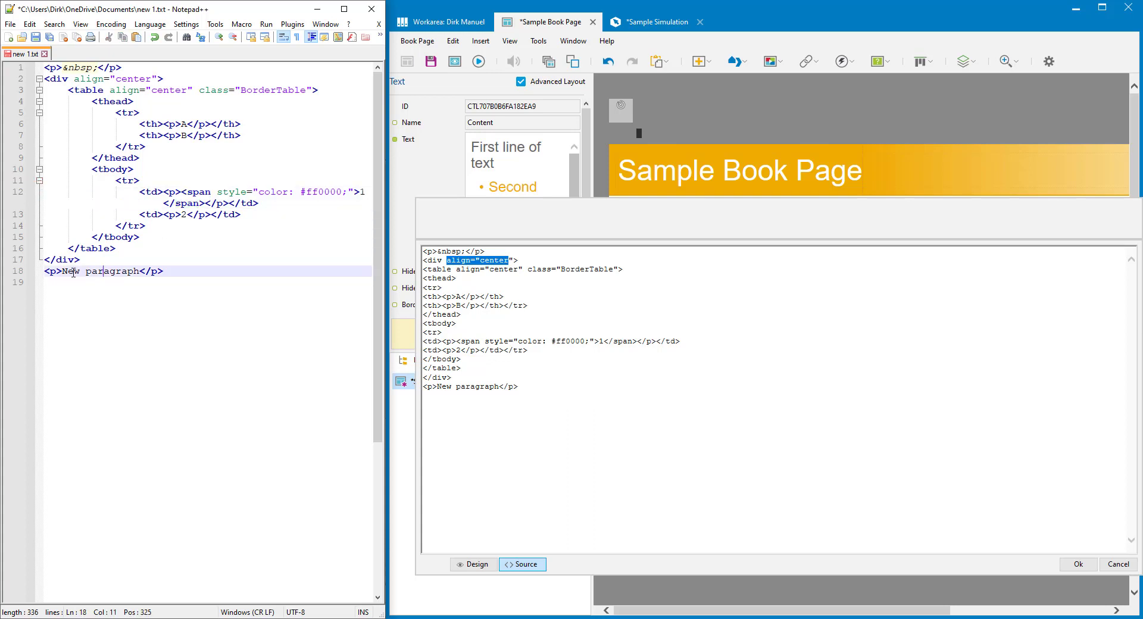
- Wrap the word "paragraph" in <b> tags in the SAP Enable Now HTML source and show the text in the design view
left_click(633, 450)
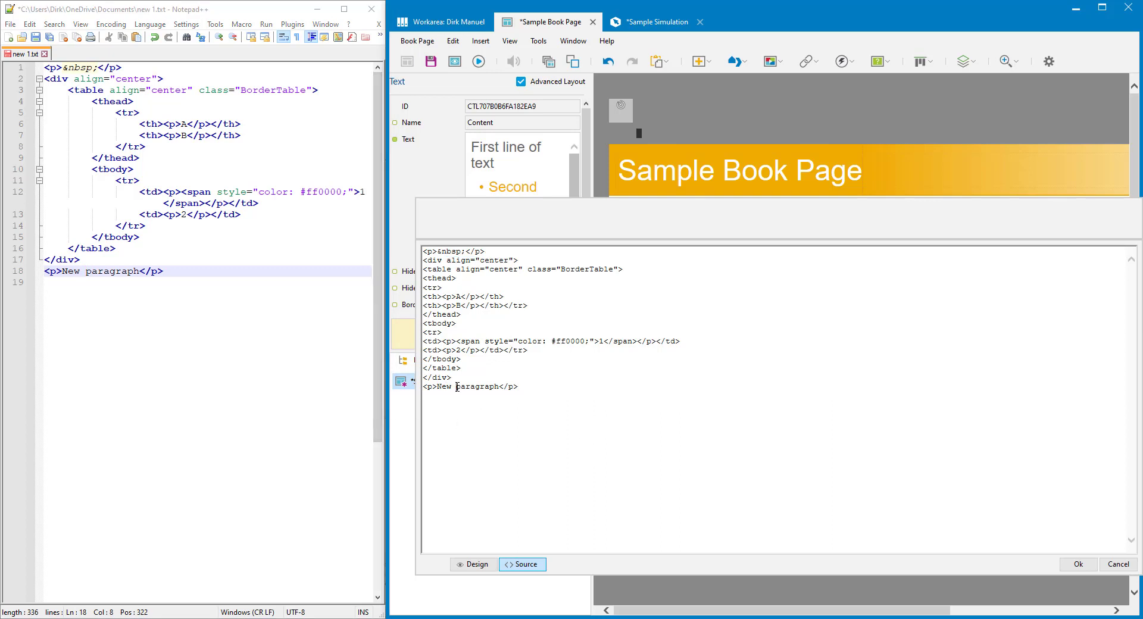
type("<b>")
type("</b></")
left_click(476, 566)
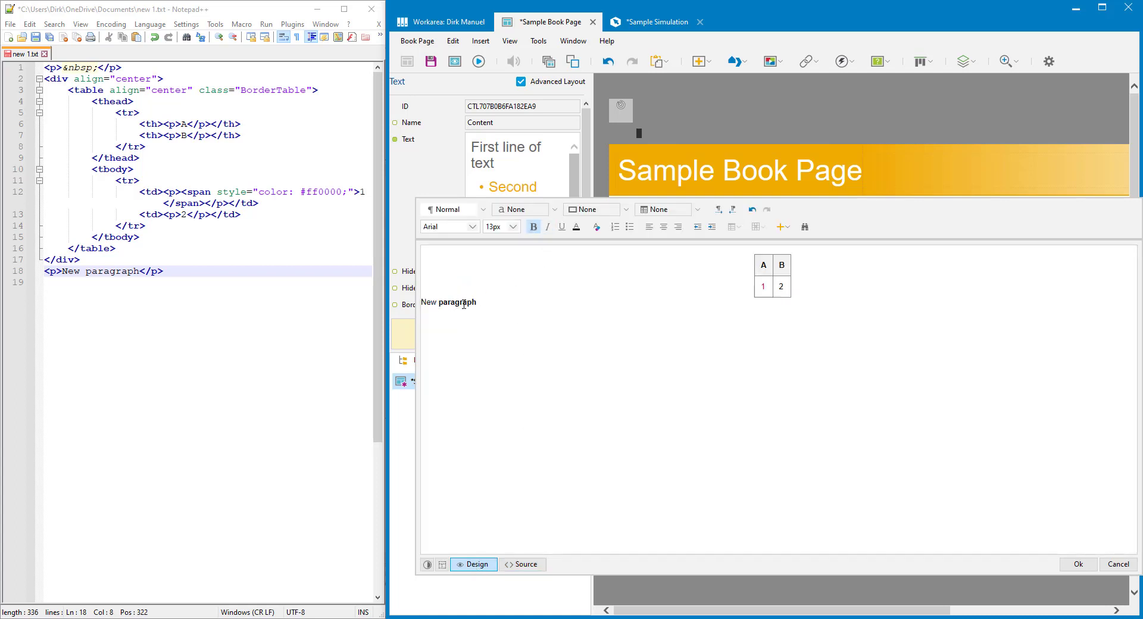
- Return to the HTML source and update the Notepad++ copy with the font-weight: bold span around "paragraph"
left_click(518, 566)
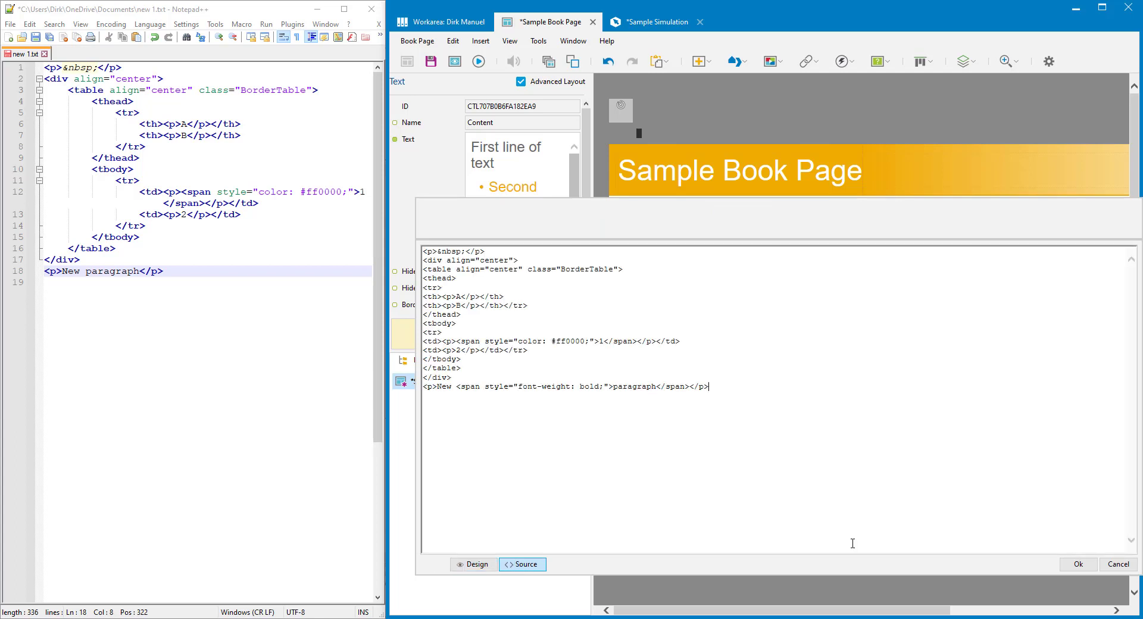
double_click(475, 388)
left_click(578, 476)
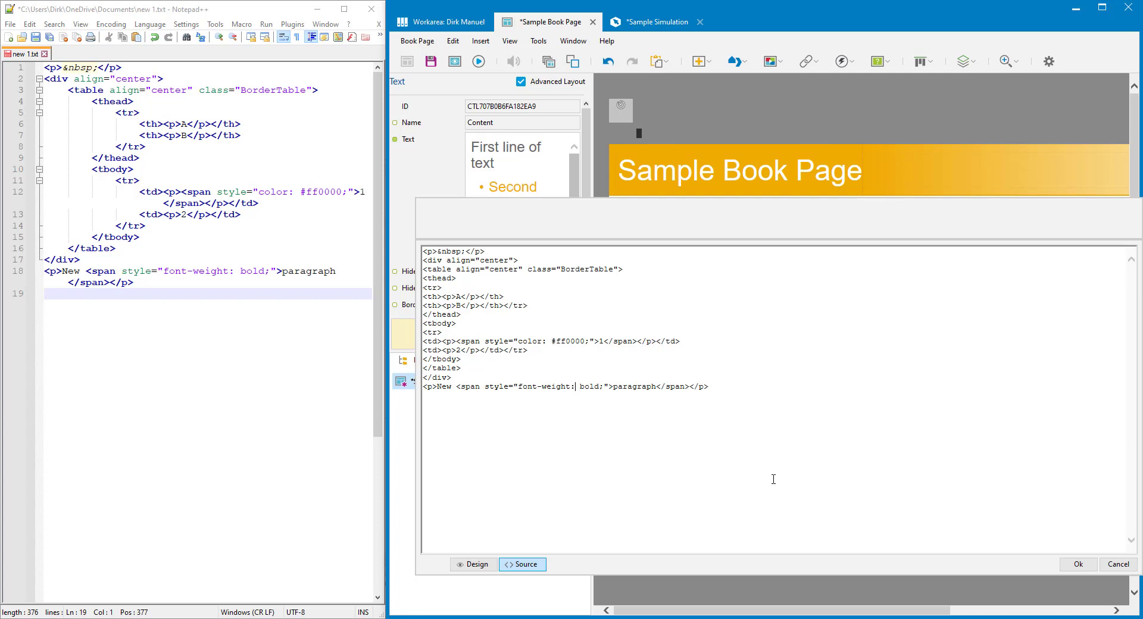
- Compare the bold word "paragraph" in the design view with its span markup in the HTML source
left_click(475, 564)
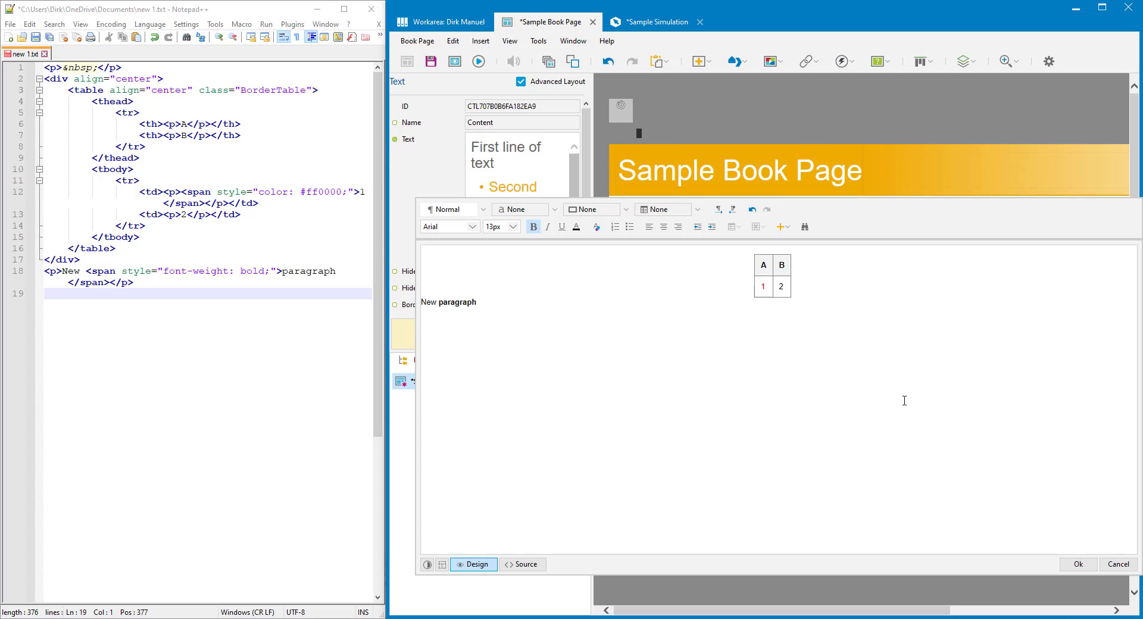
left_click(524, 565)
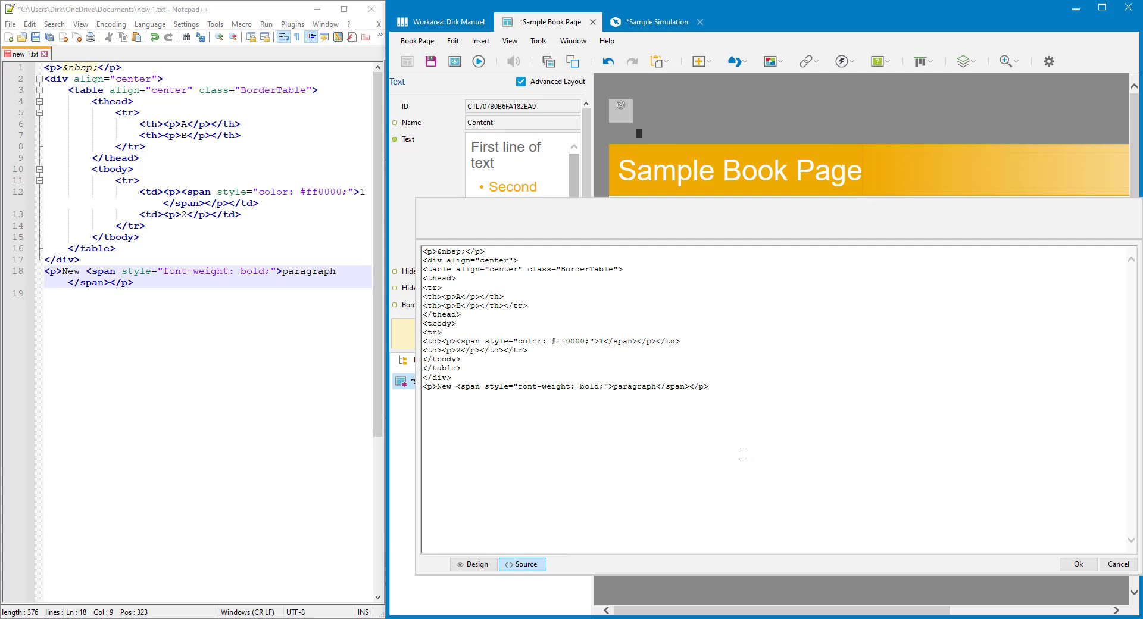
left_click(476, 566)
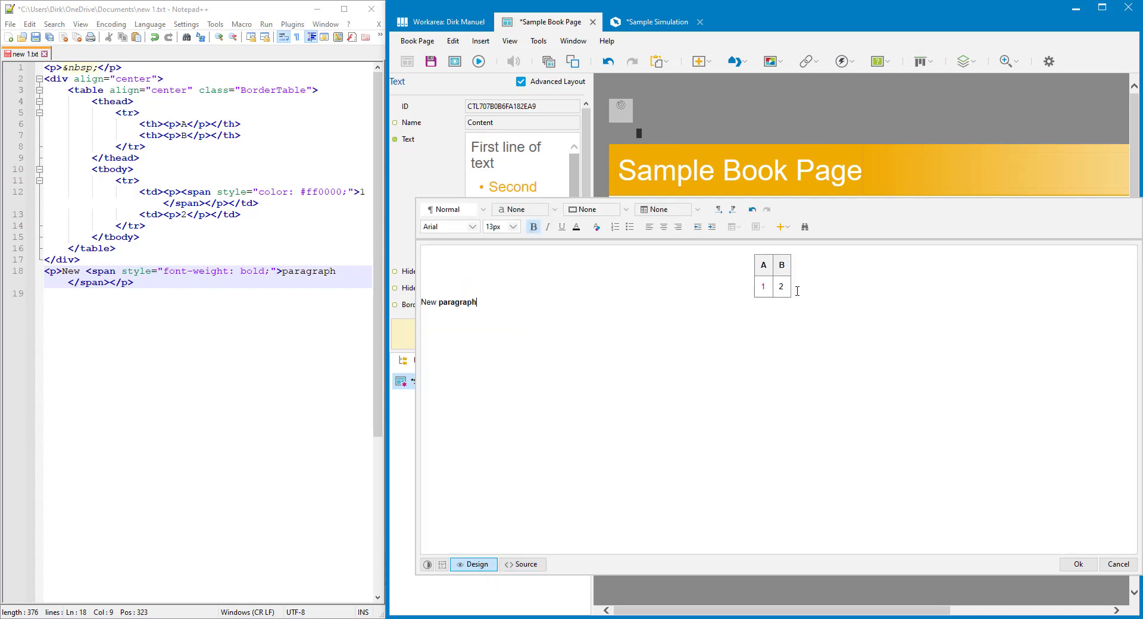
left_click(424, 303)
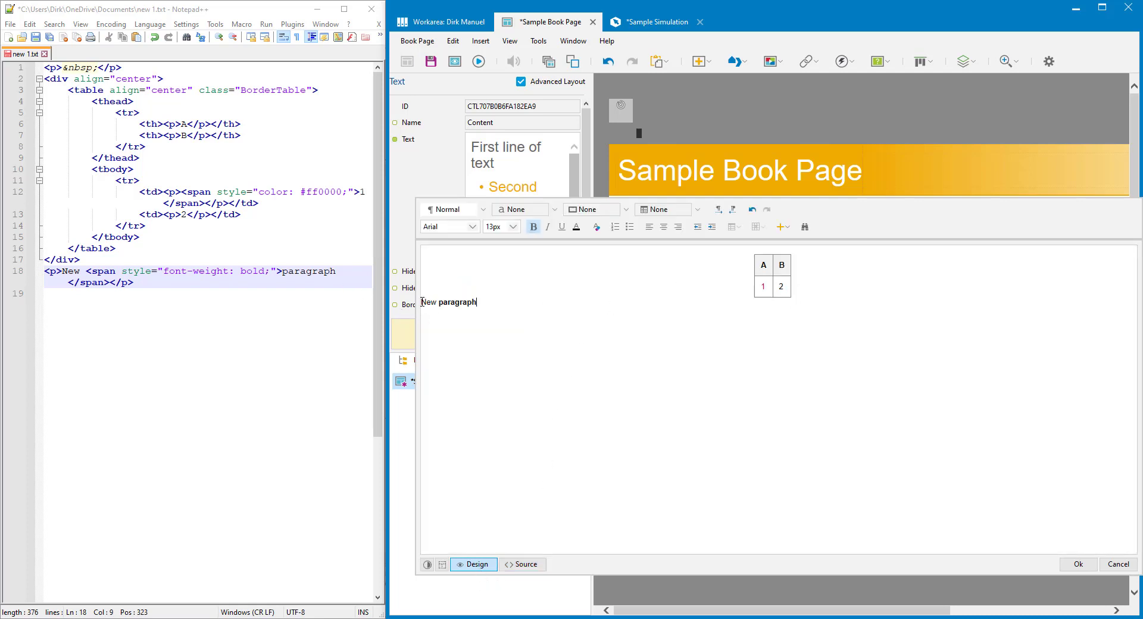